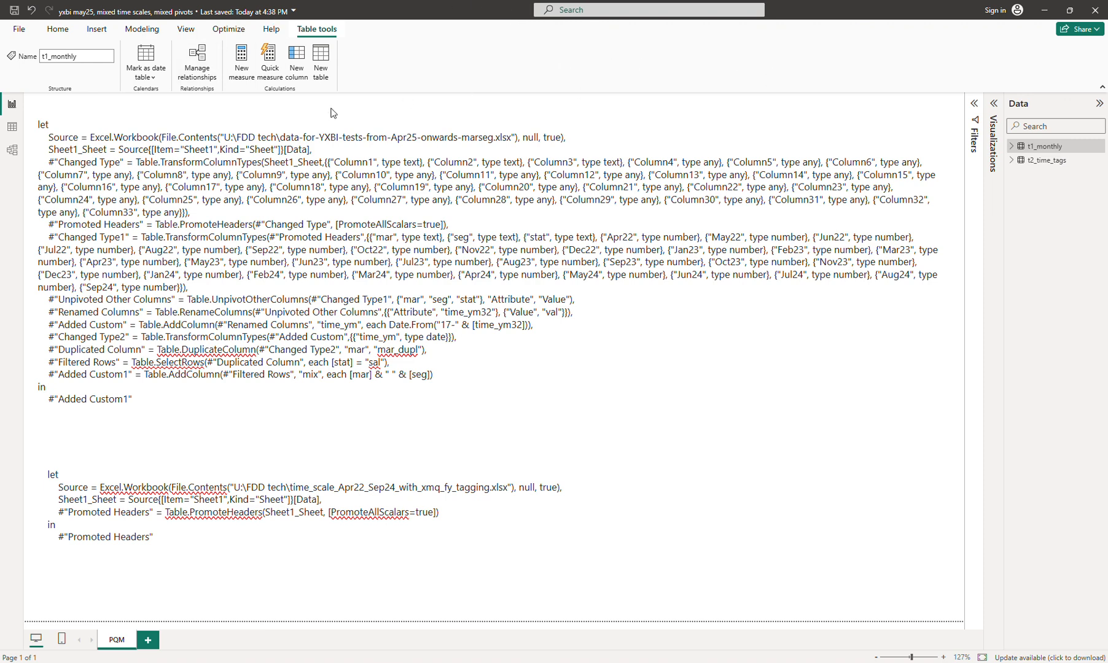
# Step: Examine the rows and columns of the t1_monthly and t2_time_tags tables, comparing their shared time_ym32 column
pyautogui.click(11, 129)
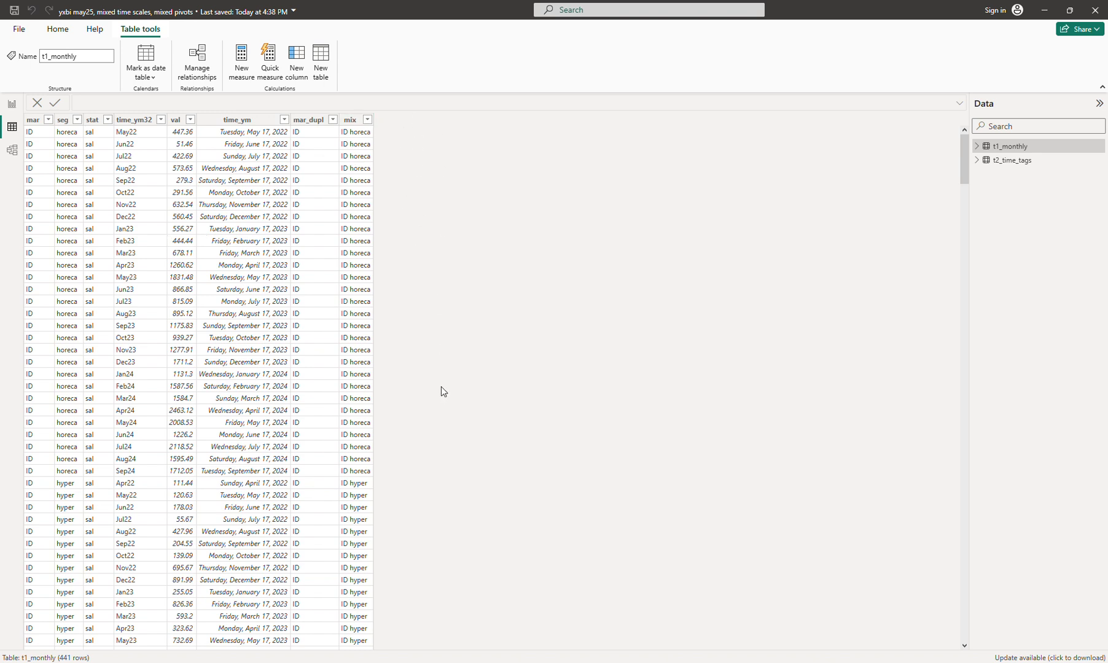
pyautogui.click(1013, 165)
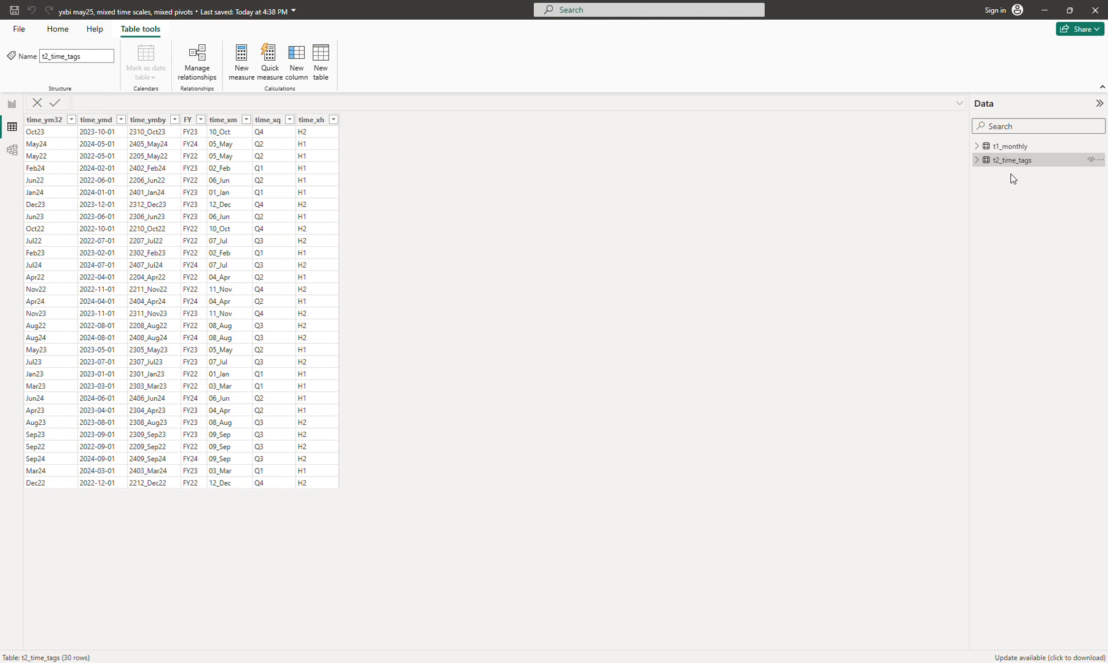
pyautogui.click(1007, 147)
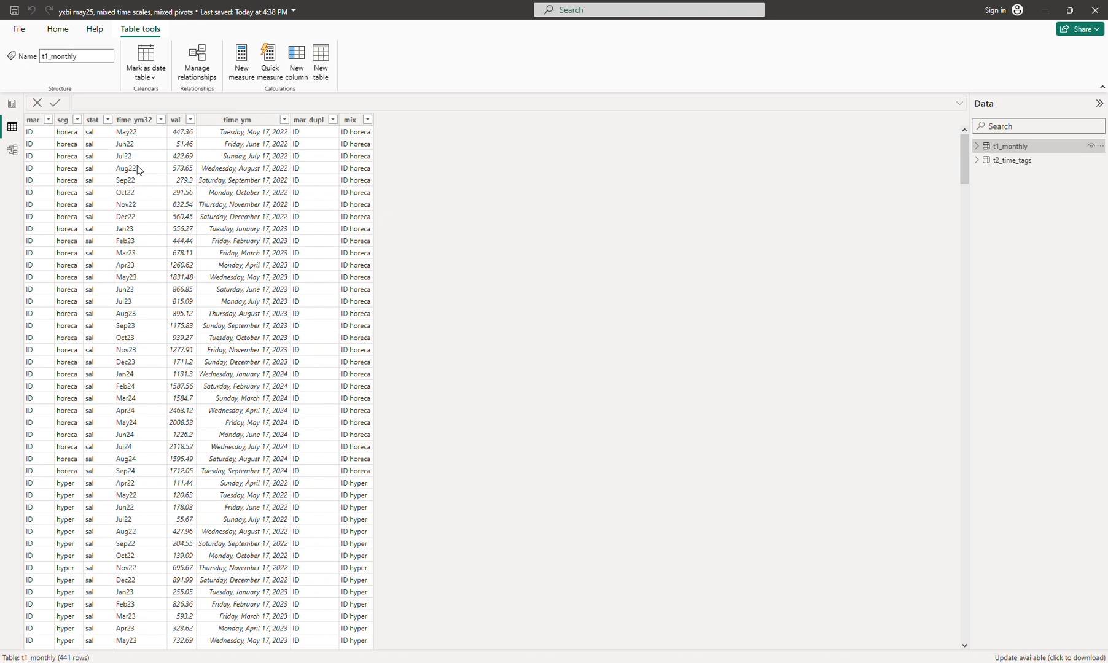
pyautogui.click(1007, 160)
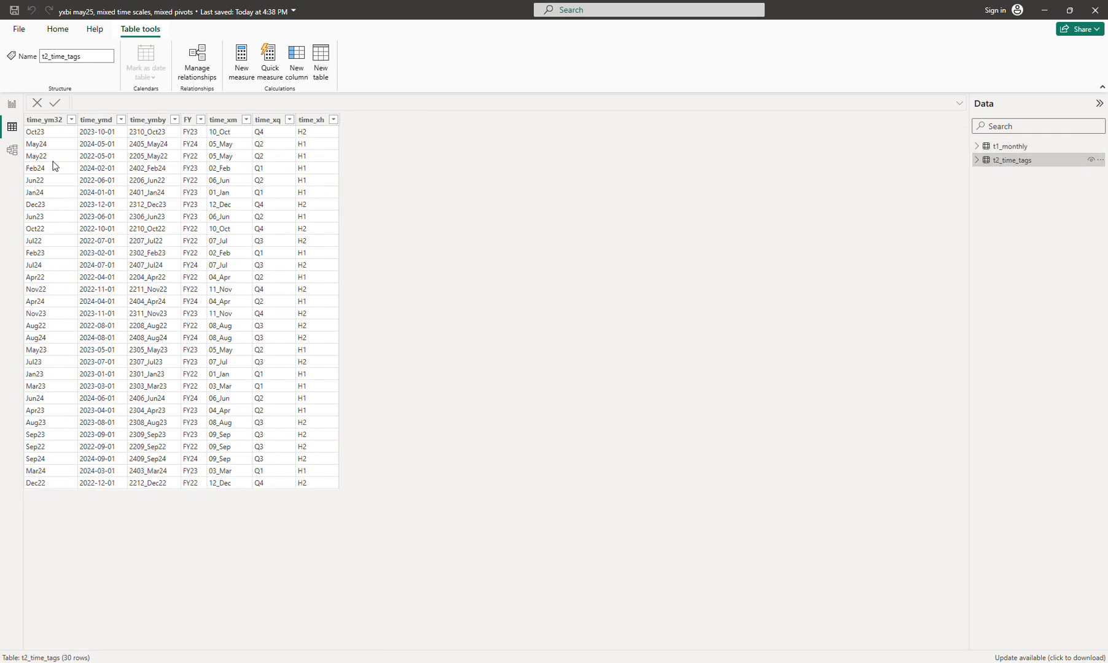
pyautogui.click(53, 158)
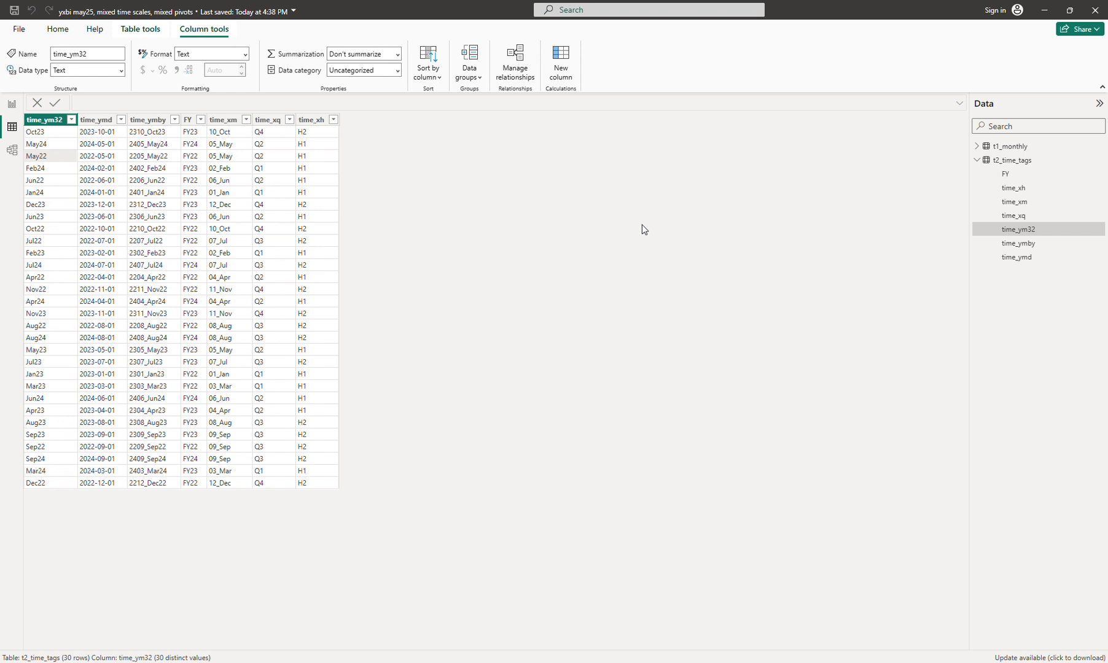
pyautogui.click(1011, 146)
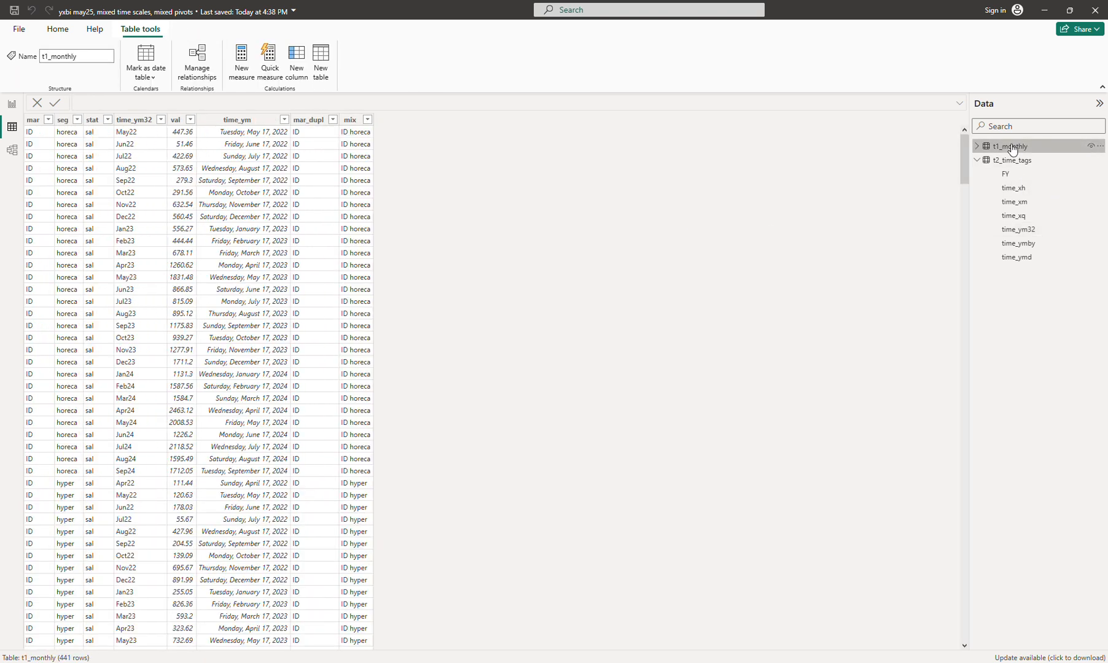
pyautogui.click(1012, 160)
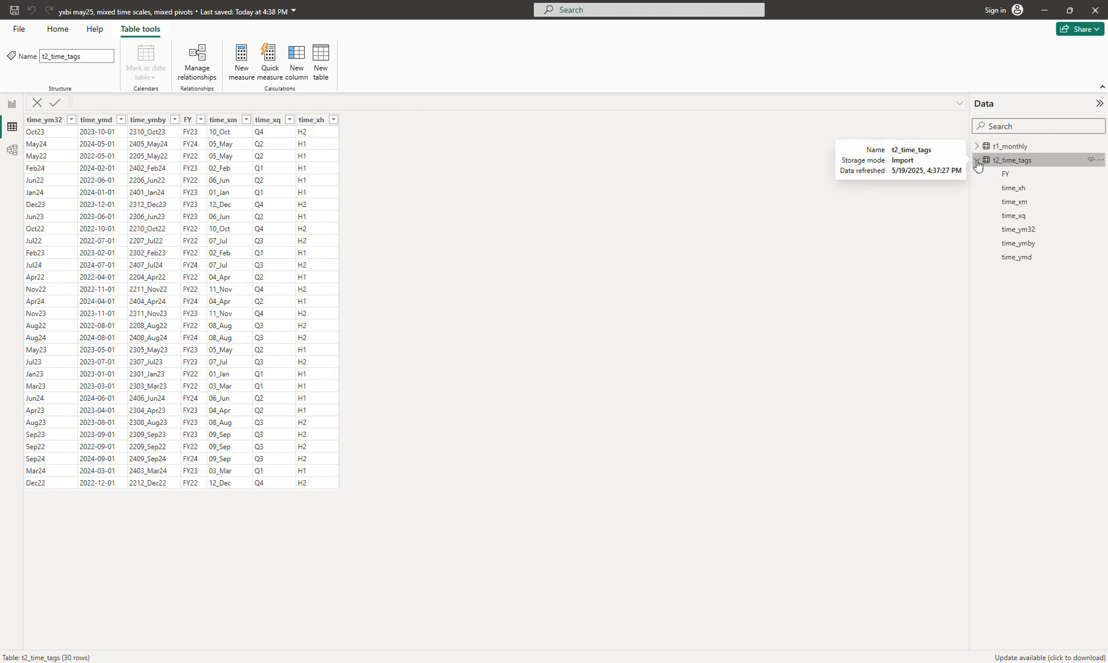
pyautogui.click(977, 161)
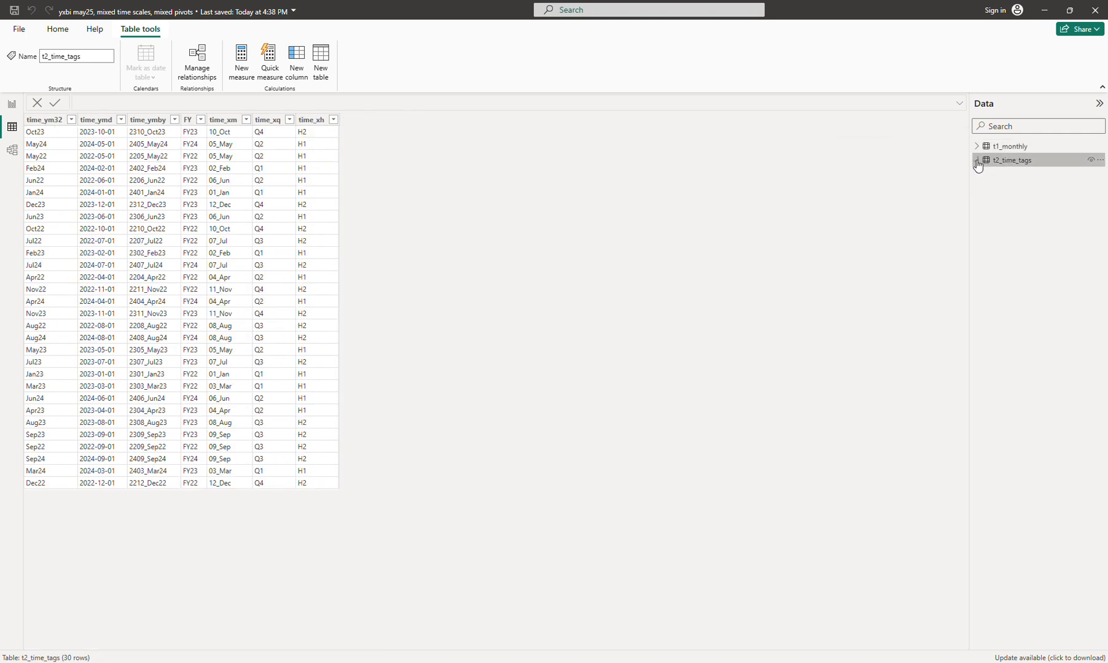
pyautogui.click(1010, 146)
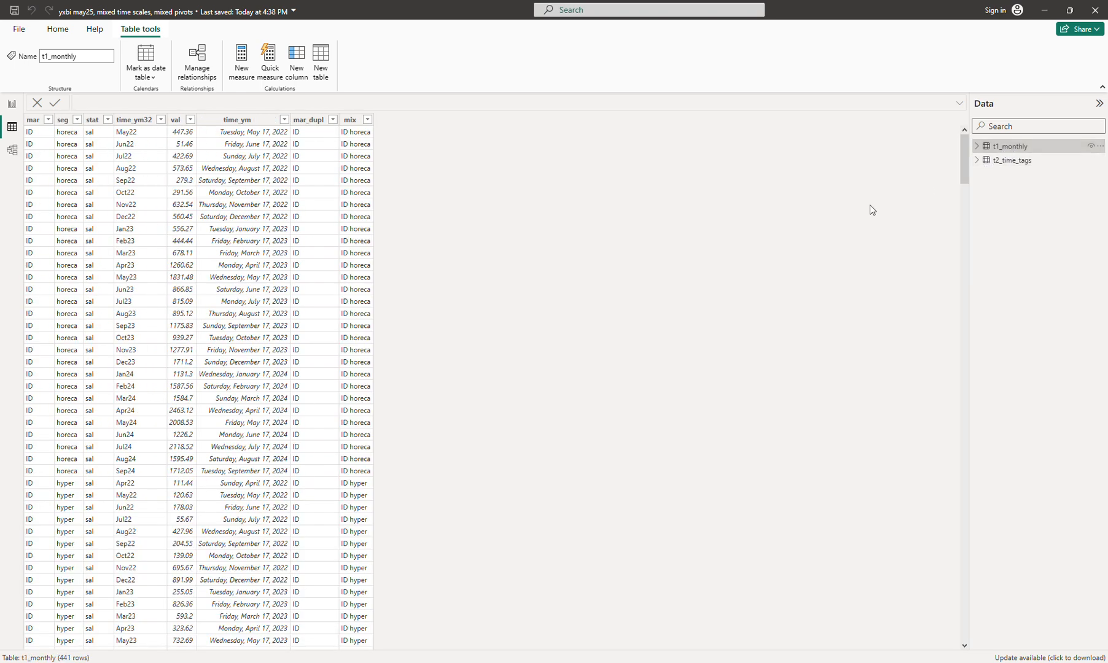
# Step: Add a new report page and build an enlarged table visual with mar, seg, stat, time_ym32 and val from t1_monthly
pyautogui.click(12, 107)
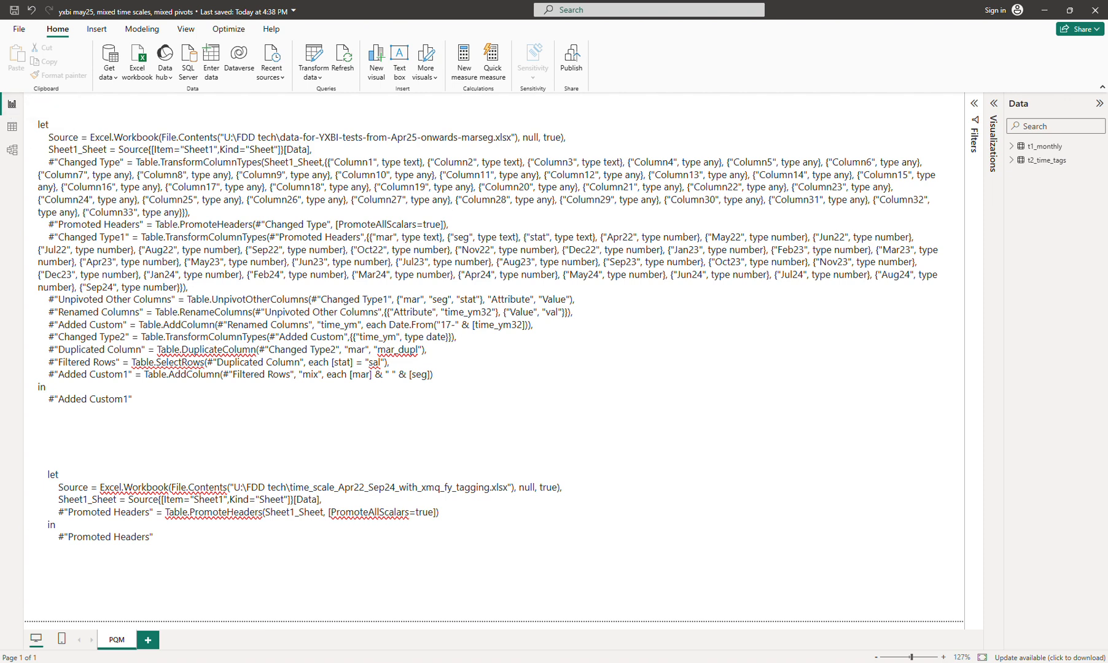
pyautogui.click(150, 643)
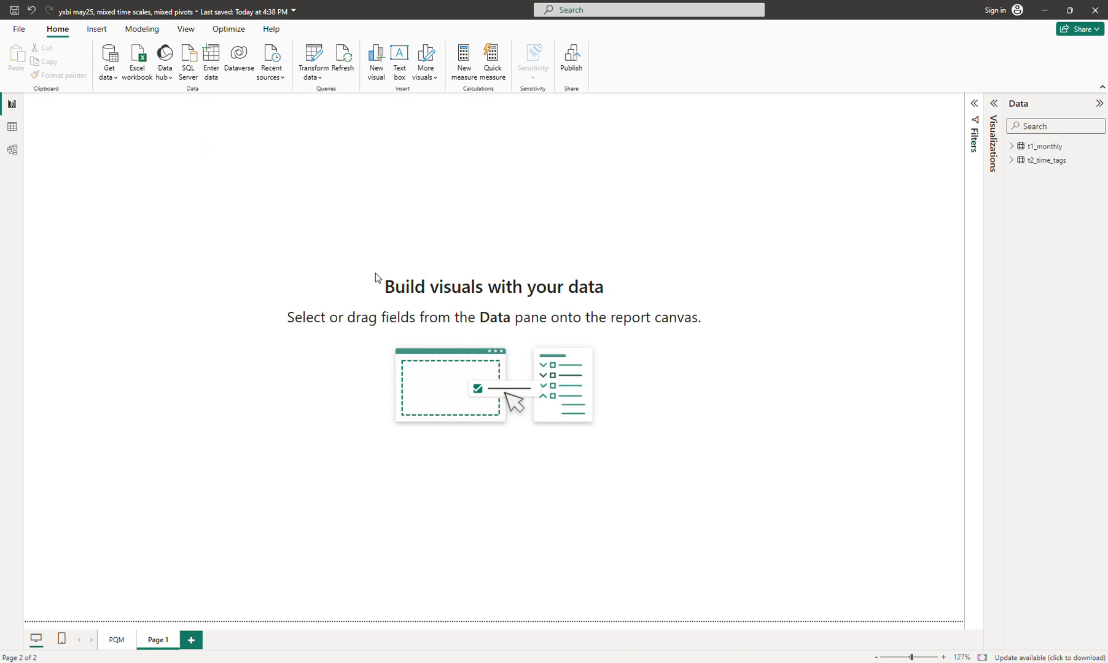
pyautogui.click(1011, 149)
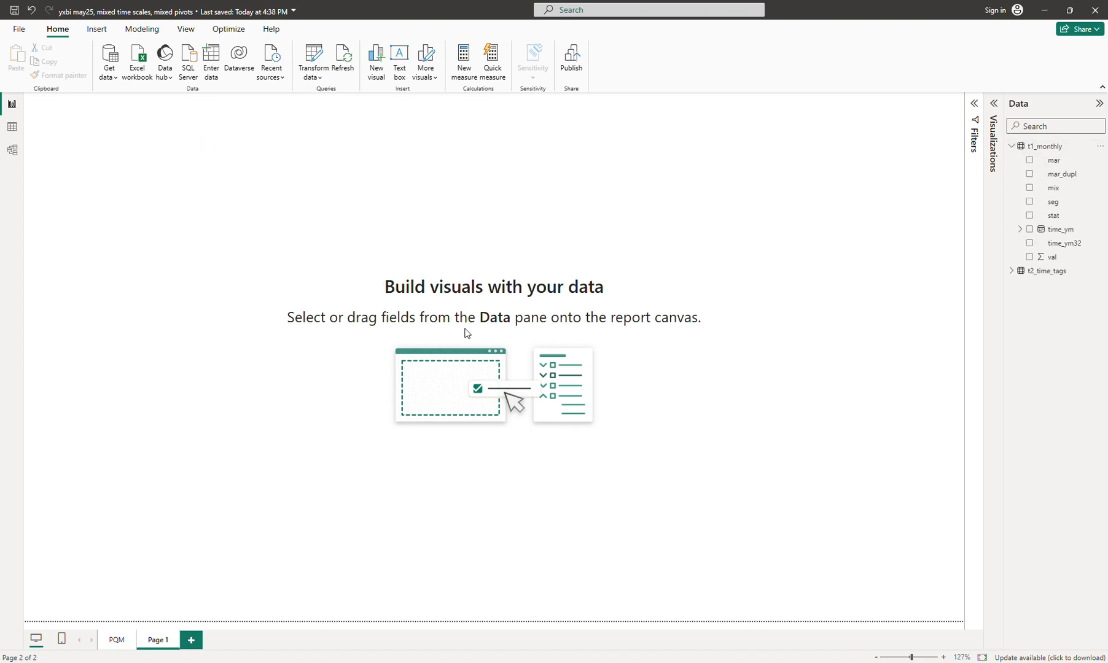
pyautogui.click(1029, 160)
pyautogui.click(1029, 201)
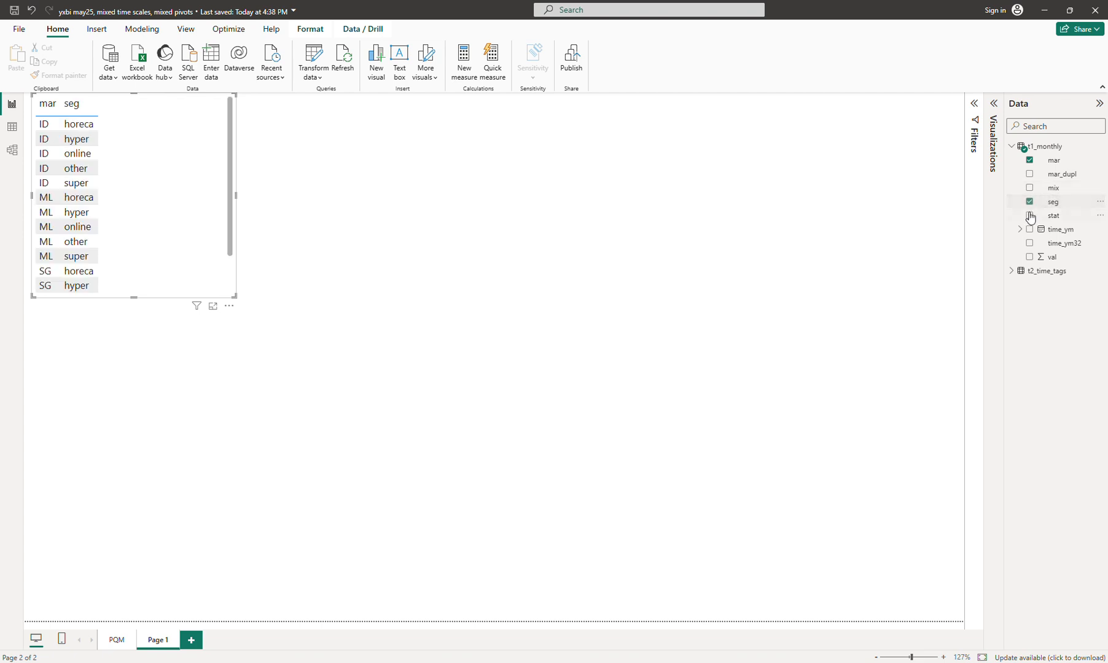
pyautogui.click(1029, 216)
pyautogui.click(1030, 243)
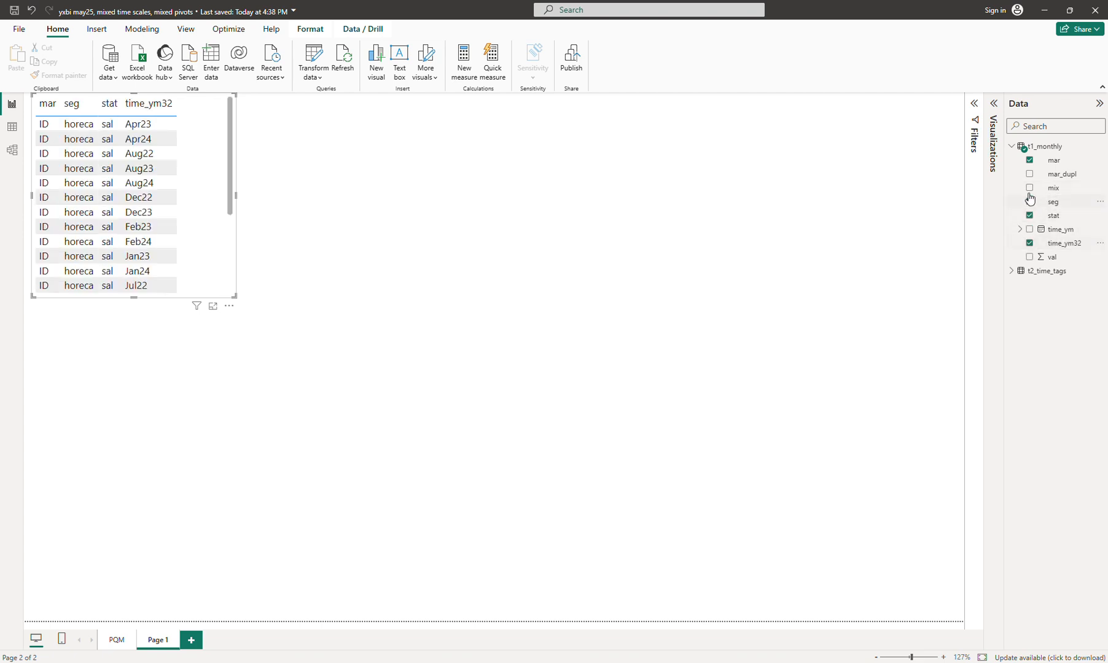
pyautogui.click(1029, 257)
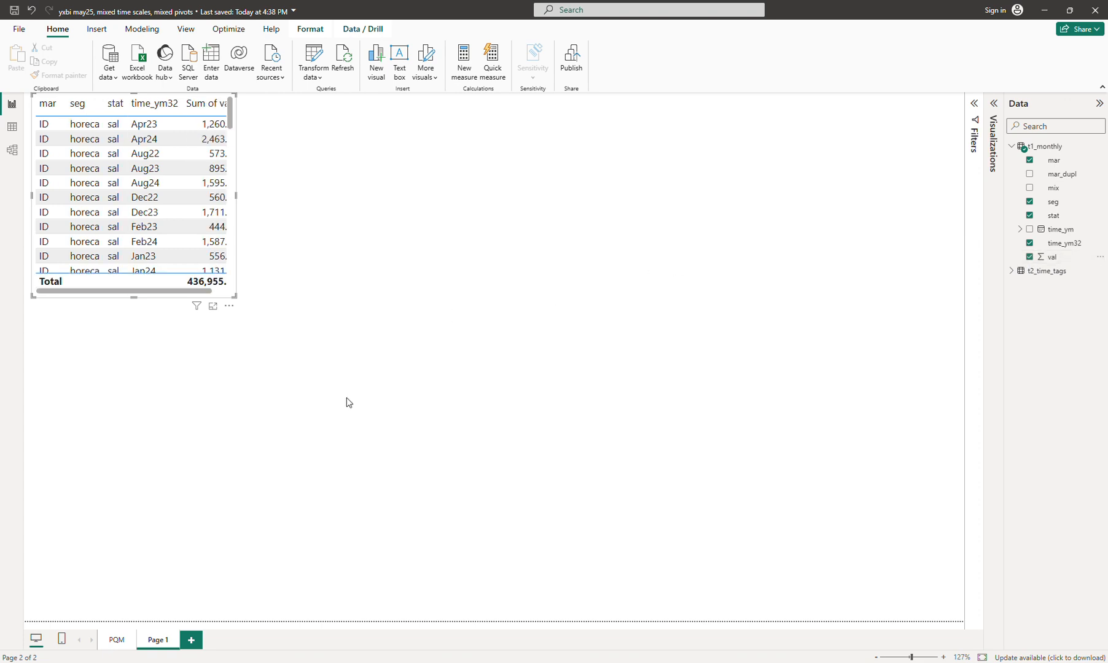
pyautogui.moveTo(231, 295); pyautogui.dragTo(292, 534)
pyautogui.moveTo(264, 399); pyautogui.dragTo(296, 417)
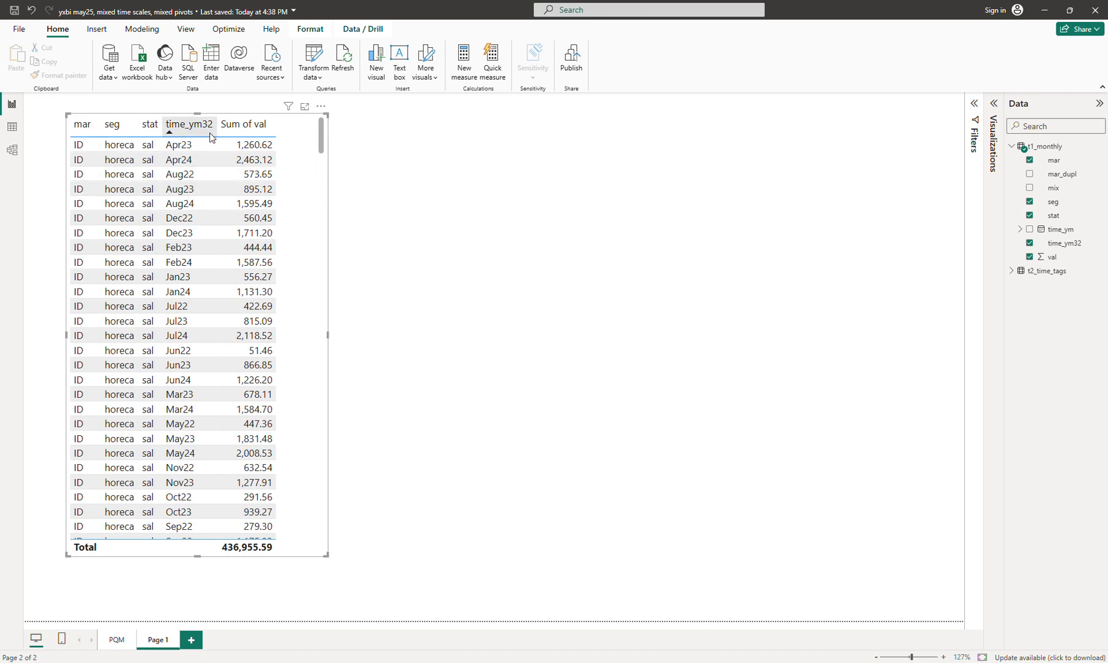
# Step: Turn on the table visual's title and set its text to "Monthly revenue by market and segment"
pyautogui.click(993, 149)
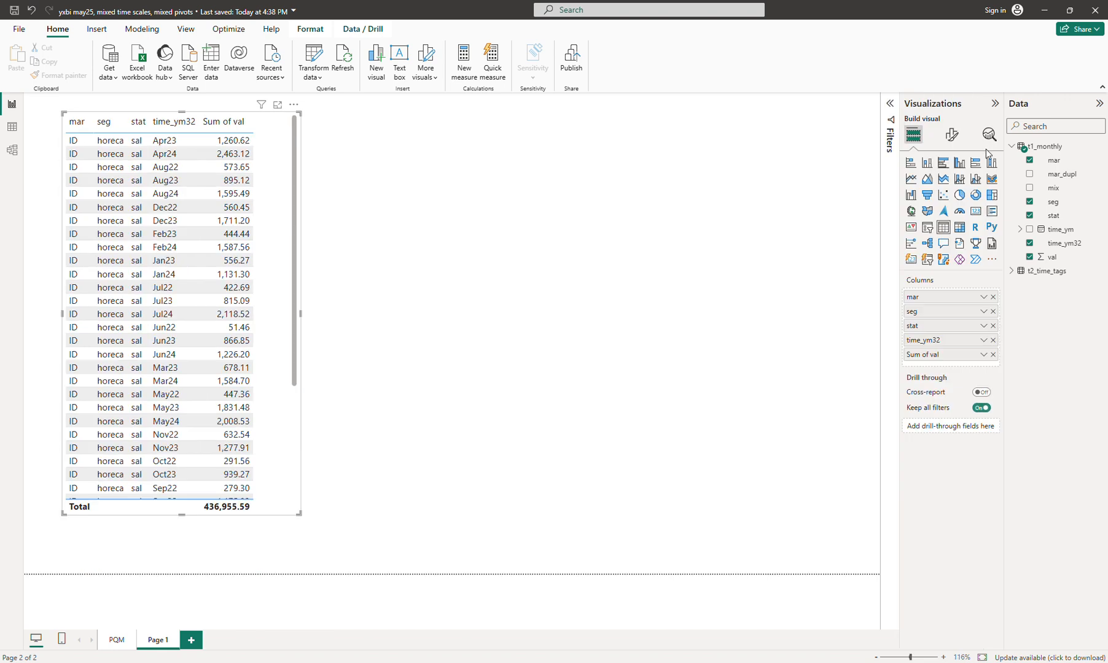
pyautogui.click(952, 136)
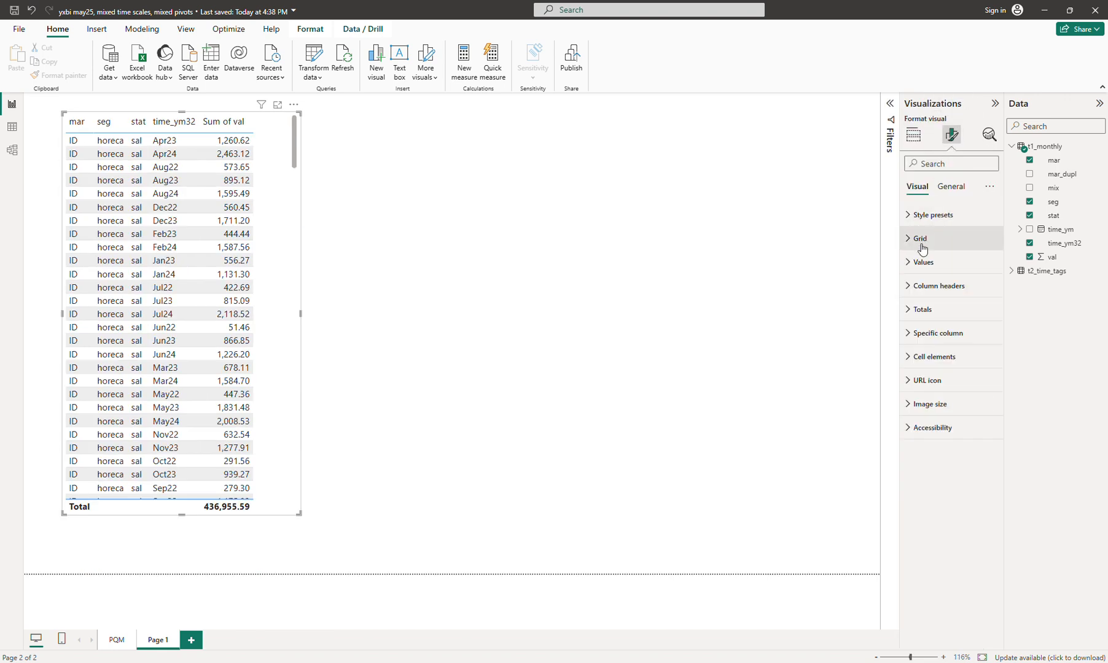
pyautogui.click(951, 186)
pyautogui.click(925, 239)
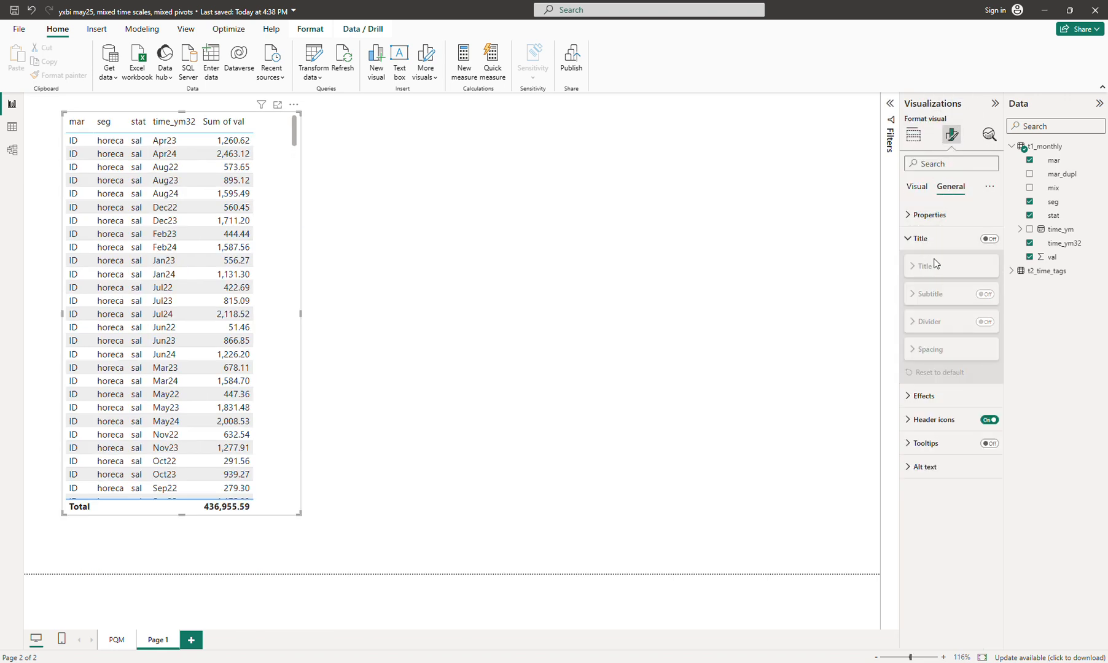
pyautogui.click(988, 239)
pyautogui.click(927, 297)
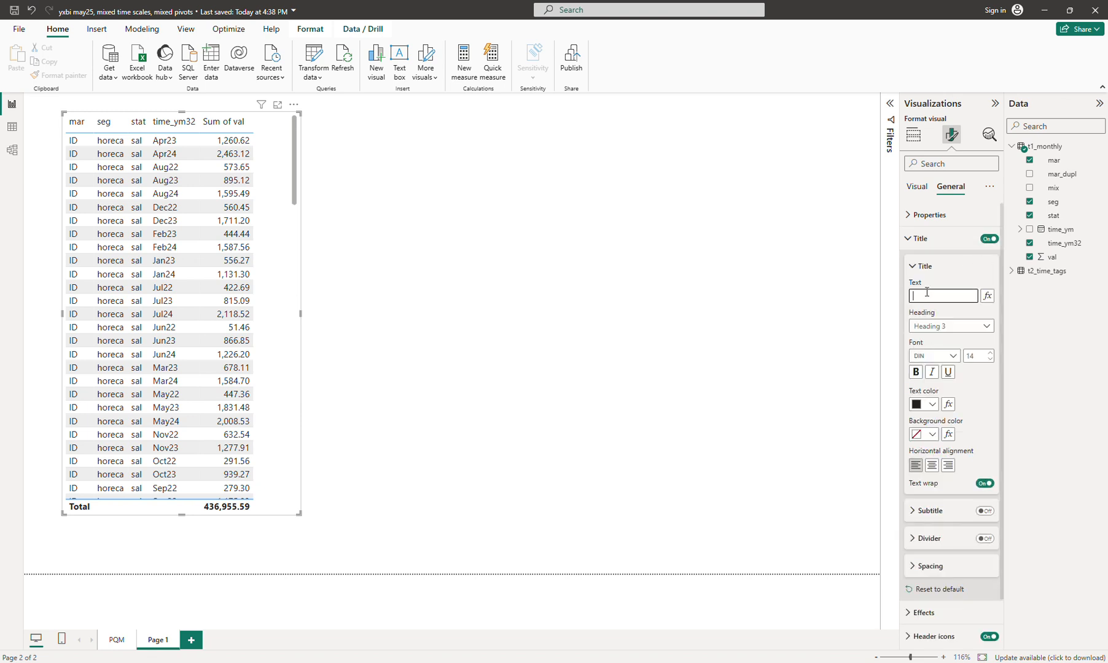
pyautogui.write('Monthly revenue by marge')
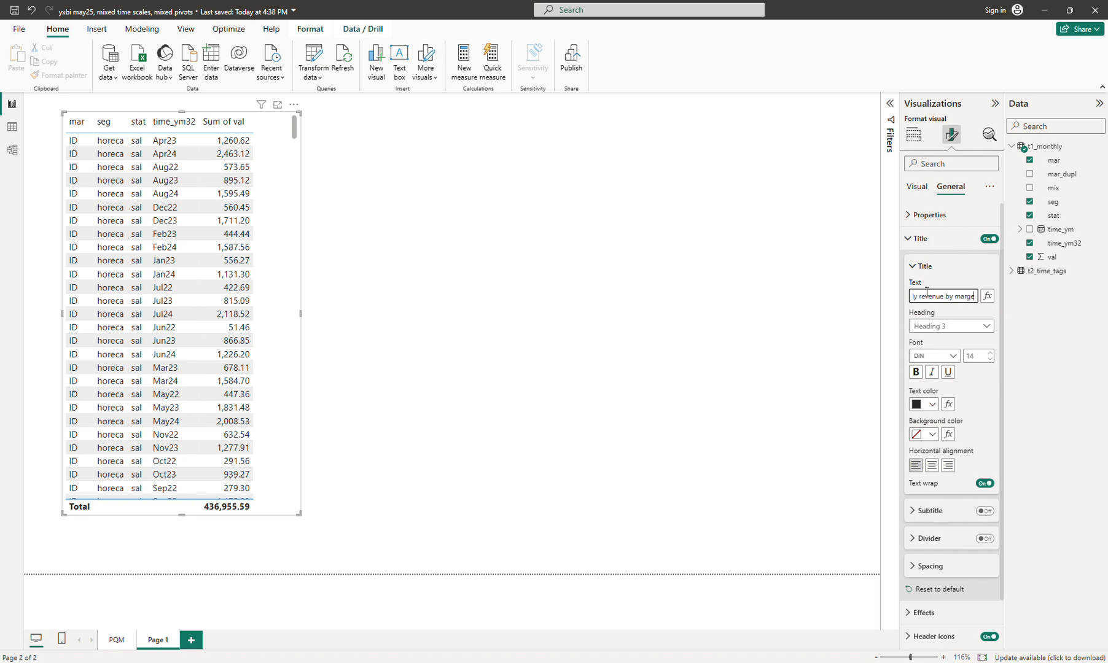
pyautogui.write('t and segment')
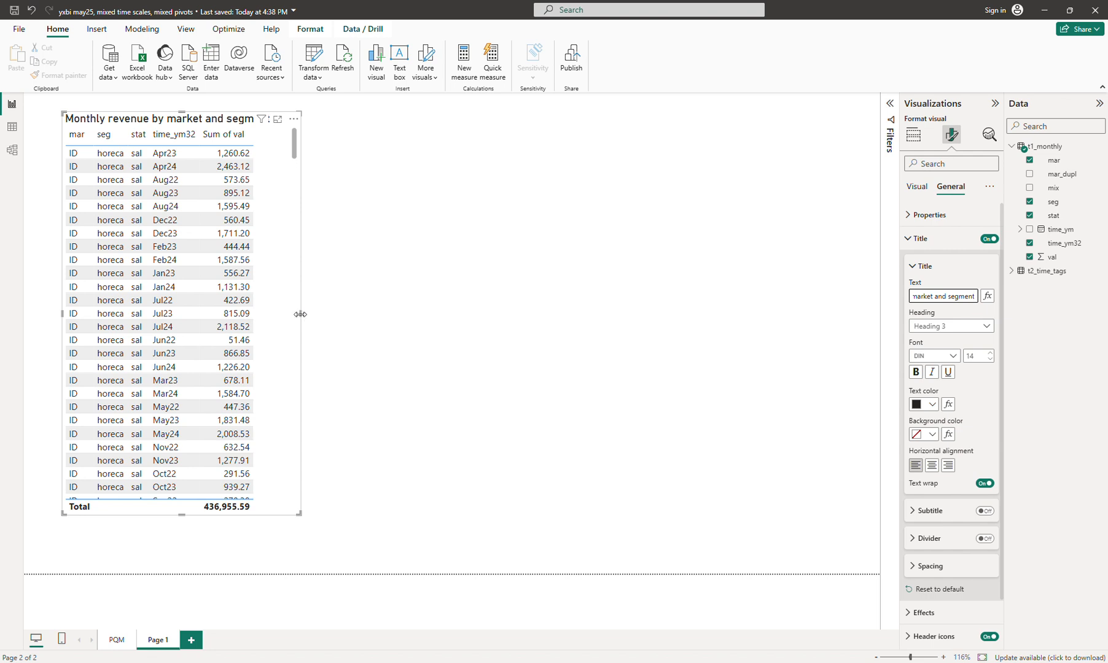
# Step: Reposition and enlarge the monthly revenue table so its full title fits, leaving the visual deselected
pyautogui.moveTo(299, 313)
pyautogui.mouseDown()
pyautogui.moveTo(381, 311)
pyautogui.moveTo(347, 313)
pyautogui.moveTo(307, 294)
pyautogui.mouseUp()
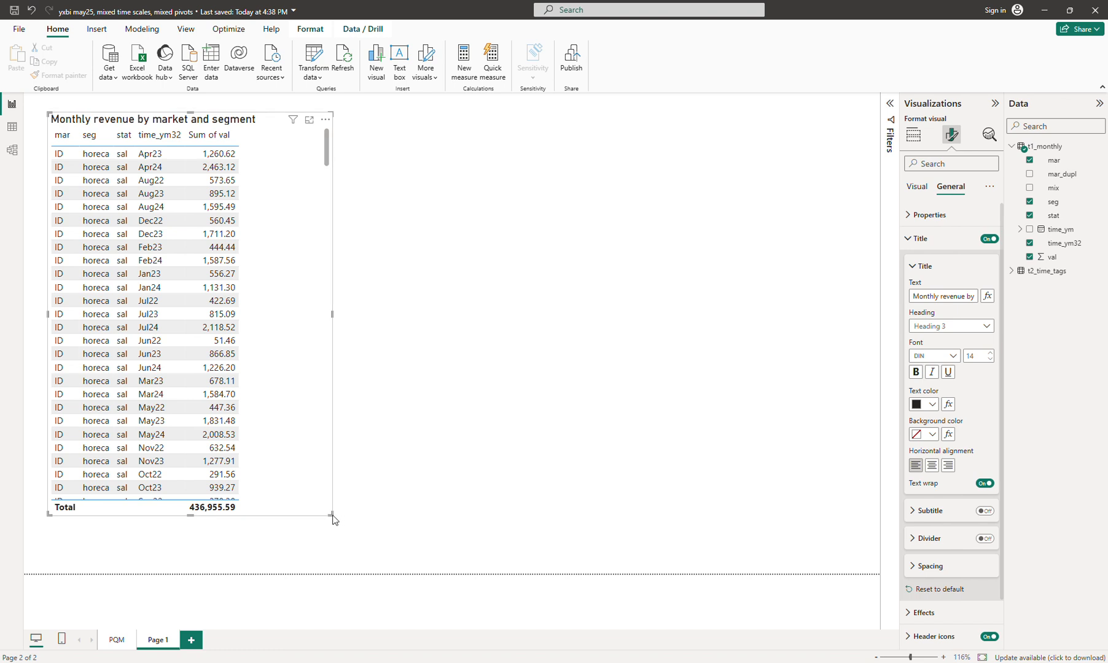
pyautogui.moveTo(332, 515); pyautogui.dragTo(349, 536)
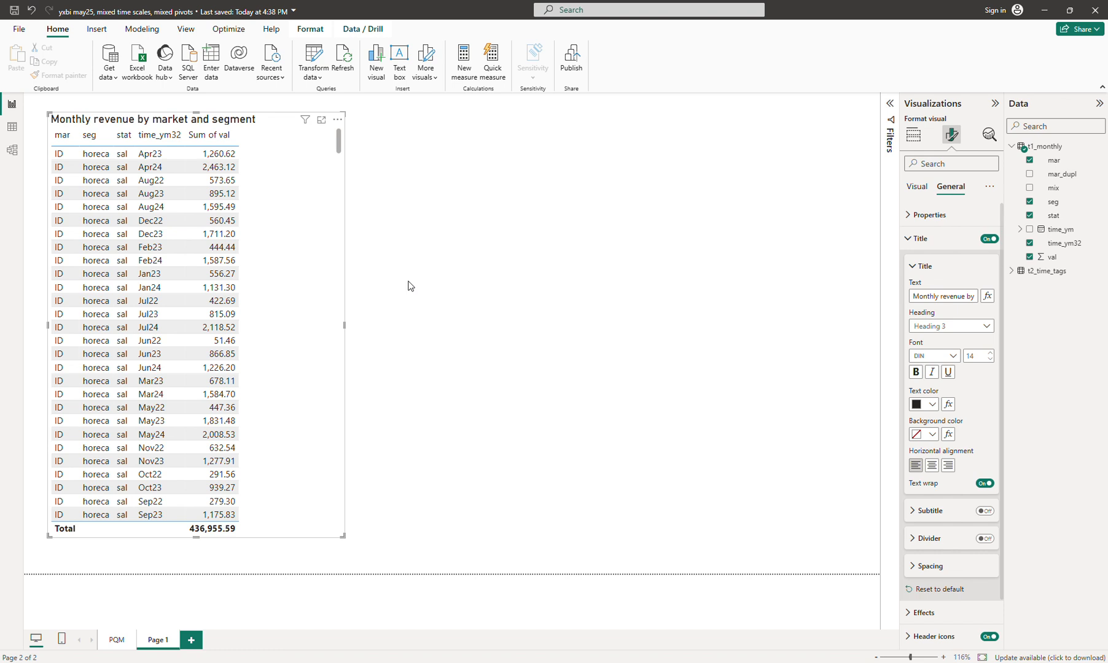
pyautogui.click(491, 258)
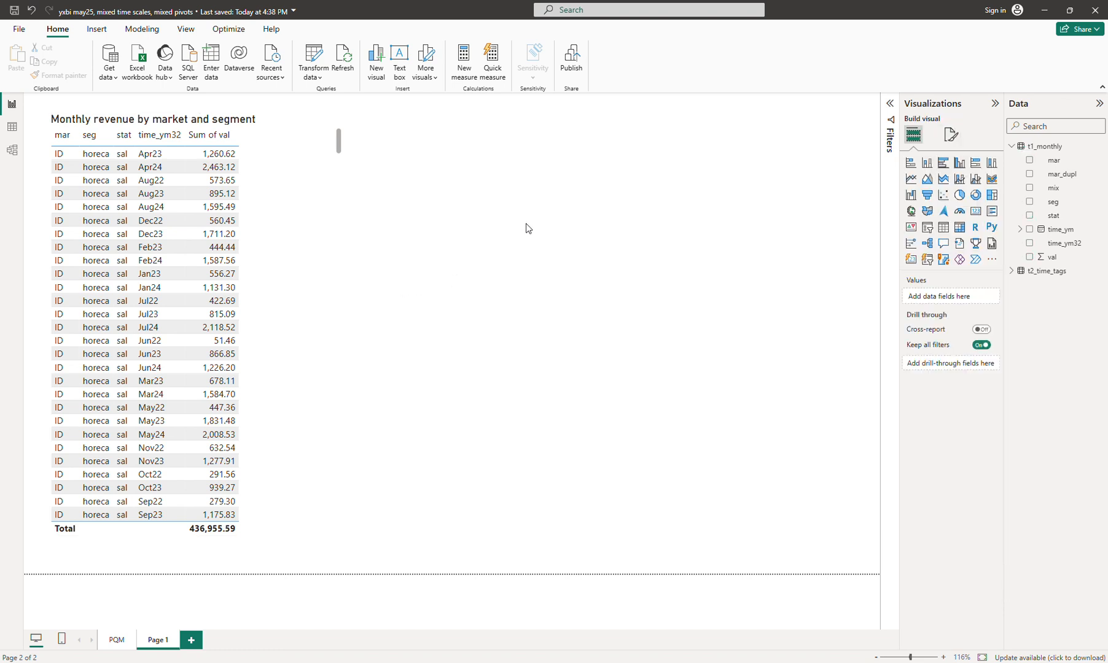
# Step: Create a second table visual with time_ym32, FY, time_ymby, time_xh and time_xq from t2_time_tags
pyautogui.click(1010, 271)
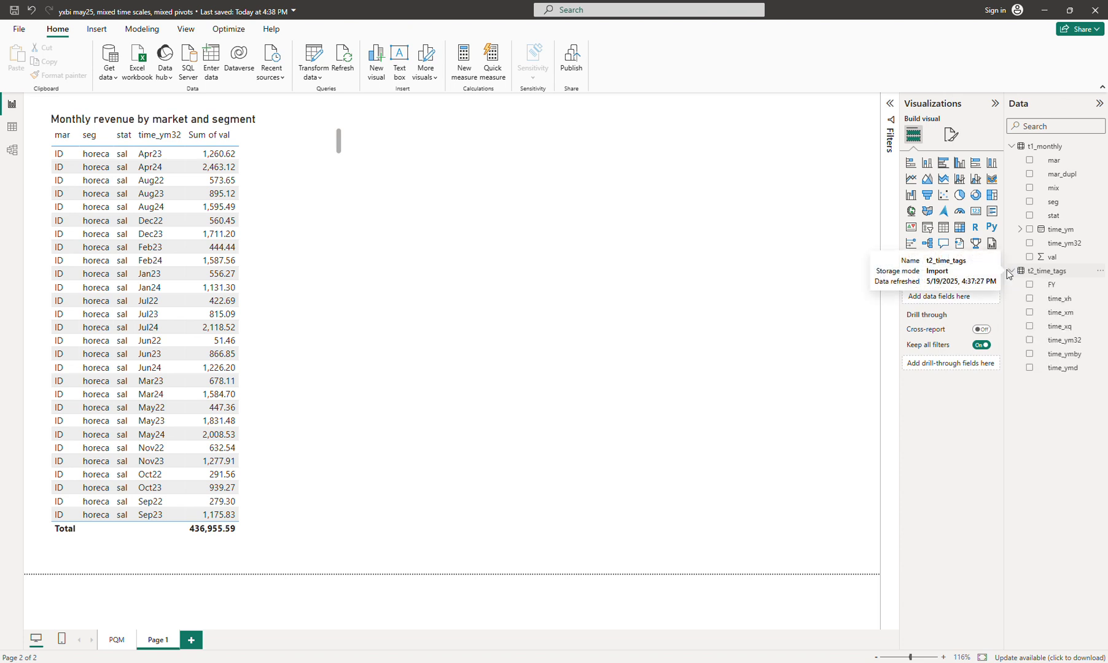
pyautogui.click(1031, 340)
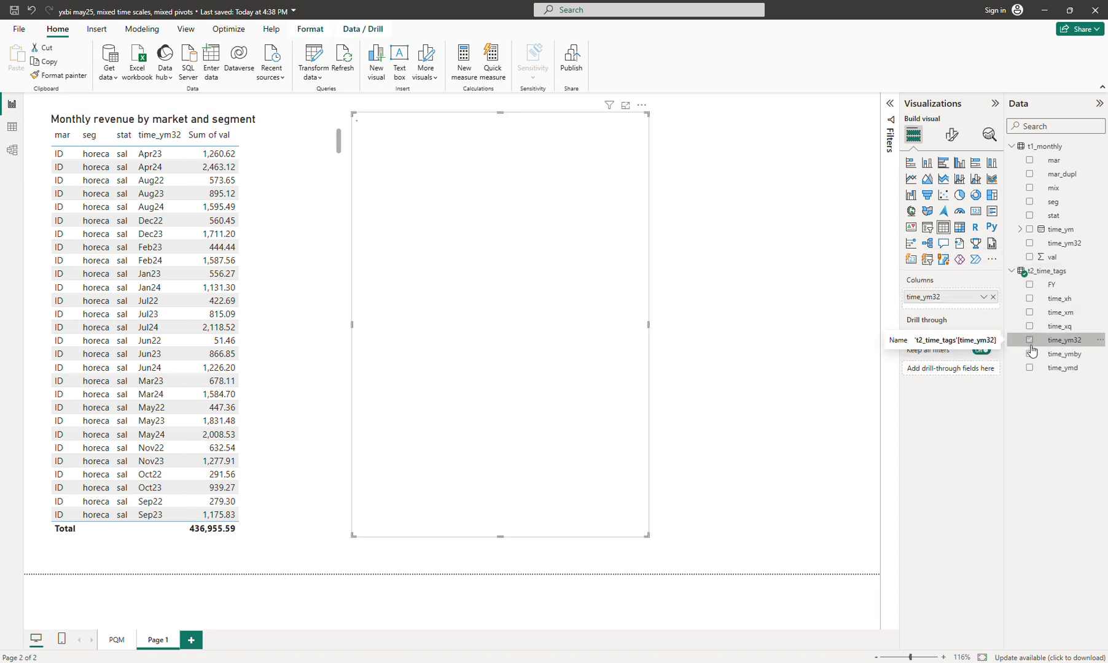
pyautogui.click(1029, 284)
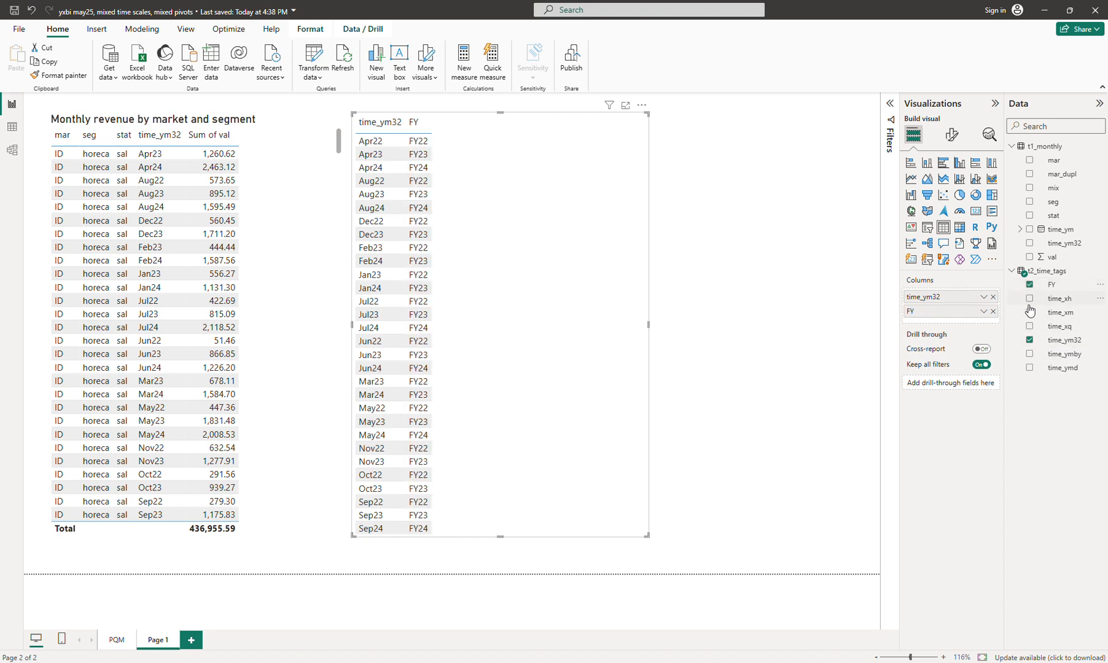
pyautogui.click(1030, 355)
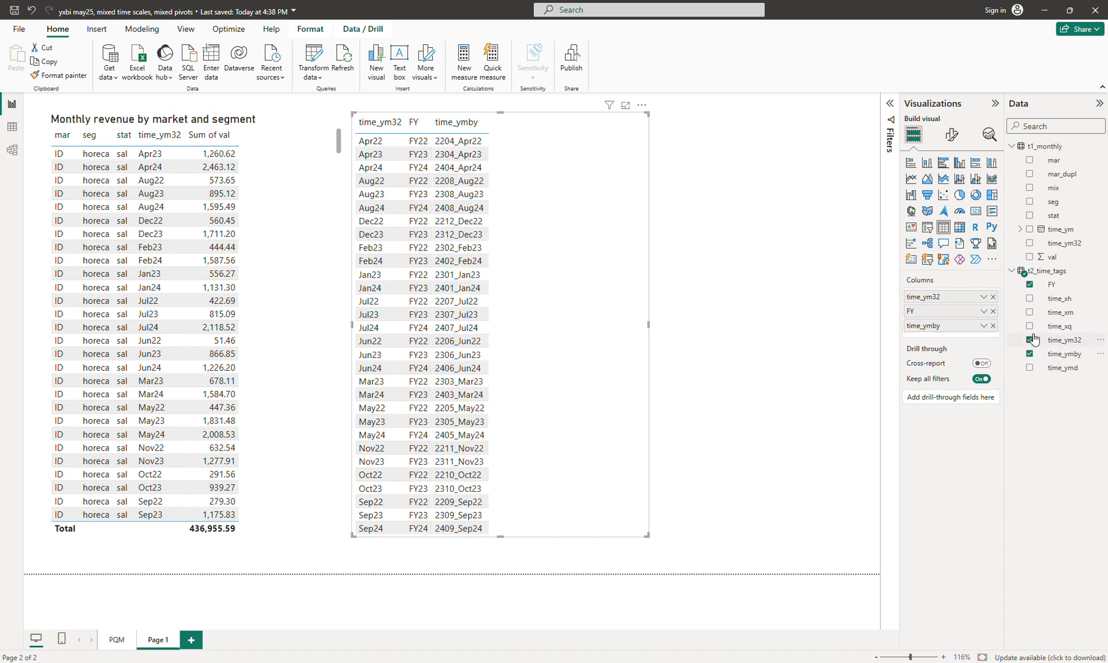
pyautogui.click(1031, 301)
pyautogui.click(1030, 327)
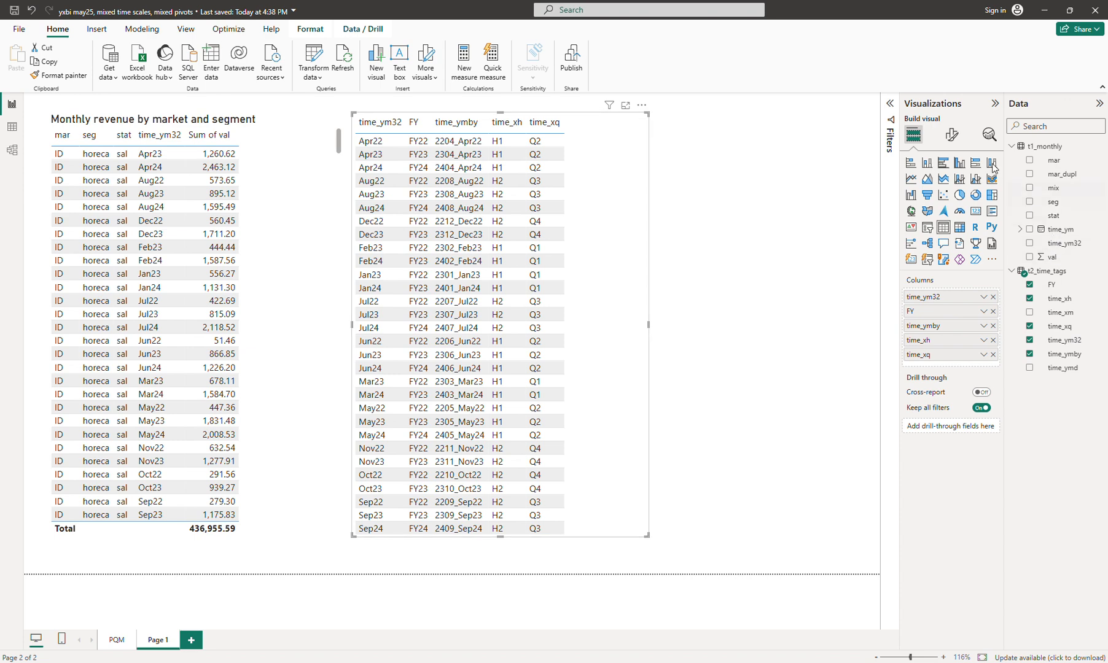
# Step: Turn on the second table's title and set its text to "Time tagging"
pyautogui.click(951, 135)
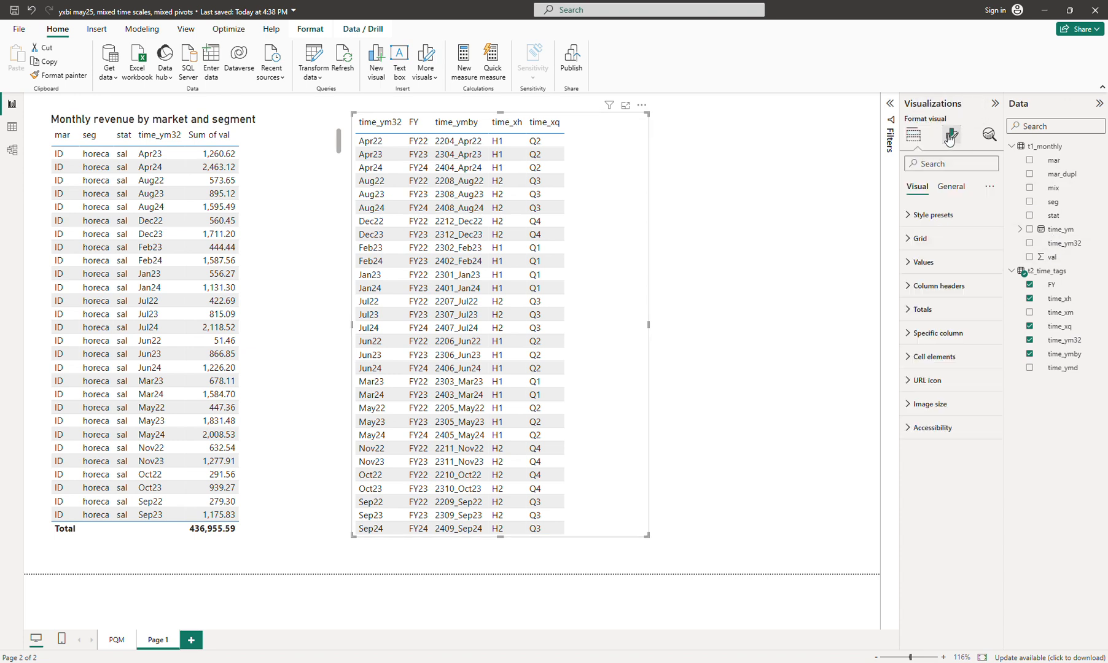
pyautogui.click(950, 186)
pyautogui.click(922, 241)
pyautogui.click(988, 239)
pyautogui.click(958, 266)
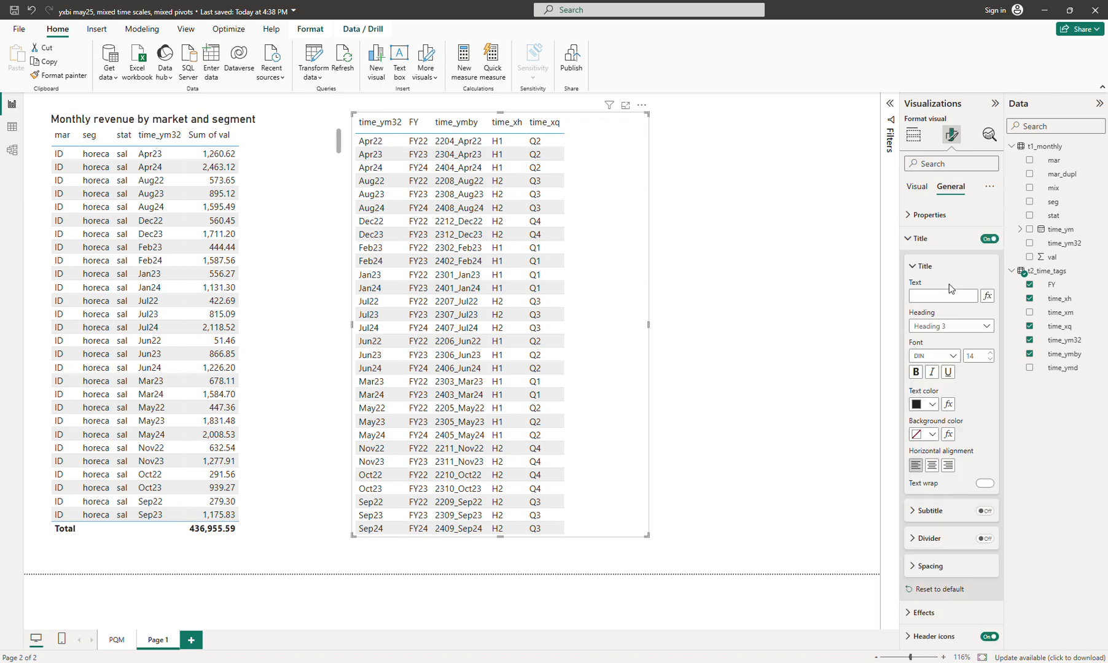
pyautogui.click(938, 297)
pyautogui.write('Time t')
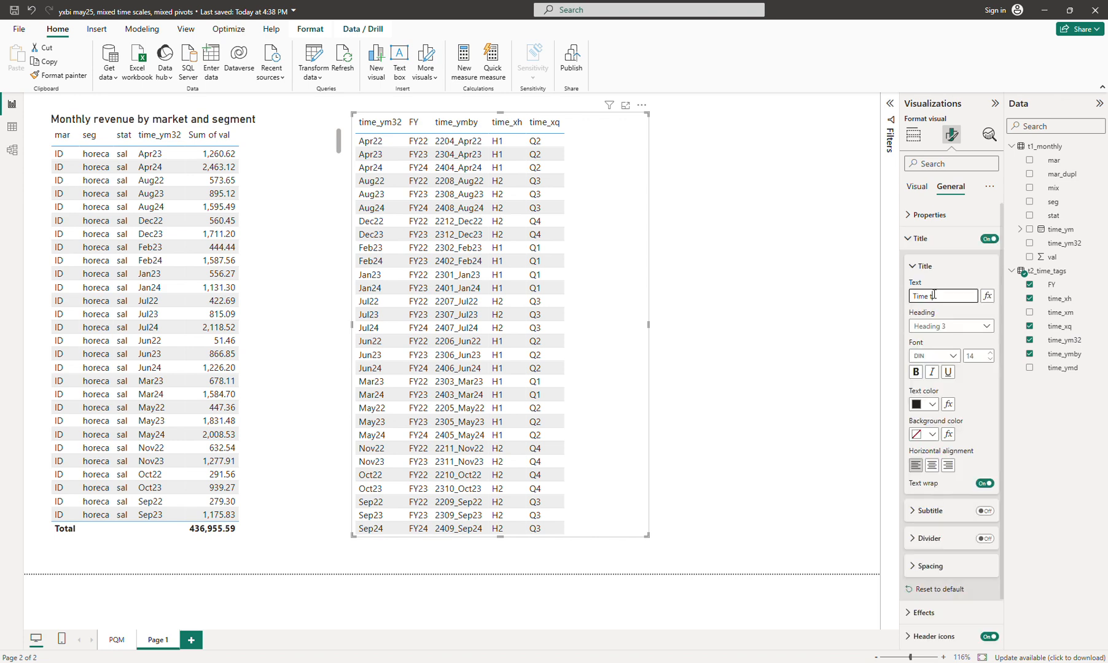
pyautogui.write('agging')
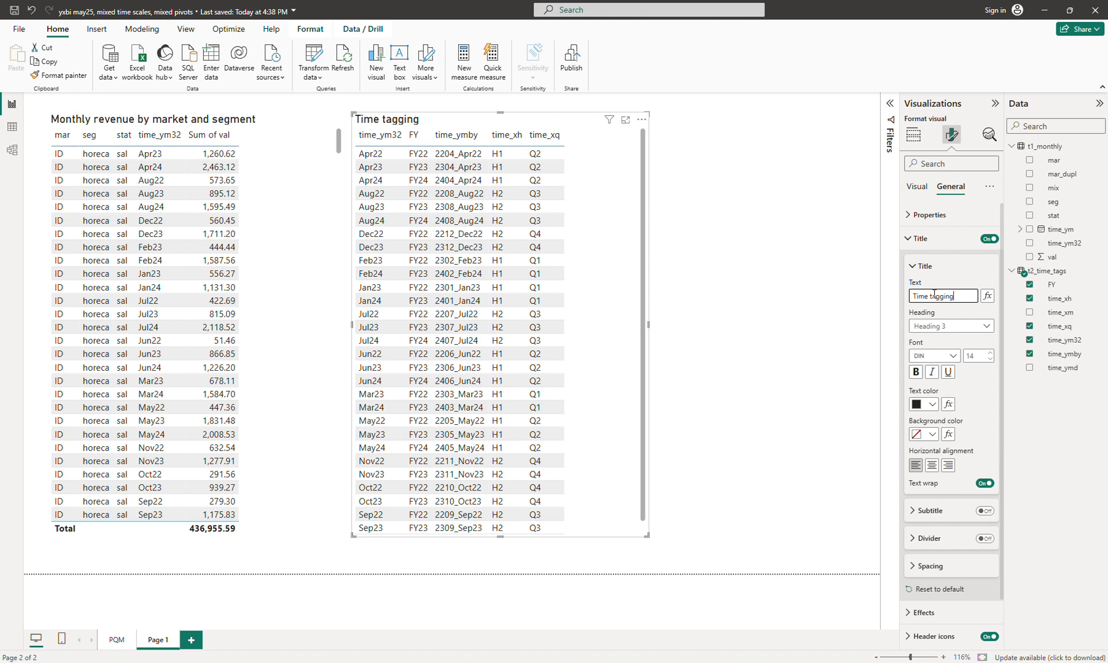
pyautogui.click(760, 281)
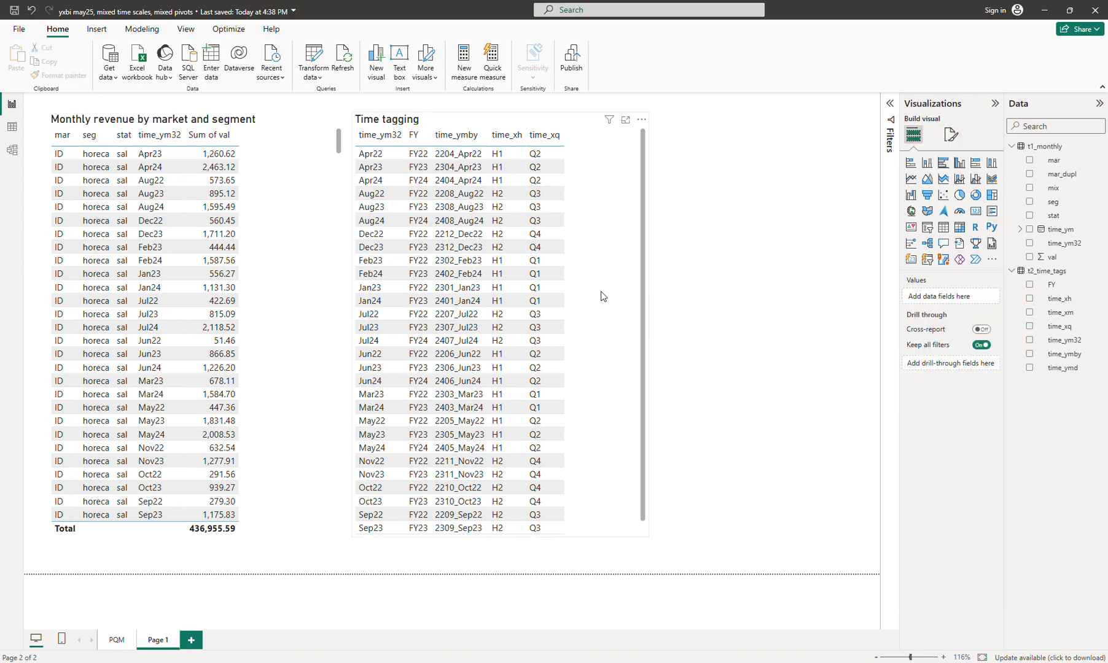
# Step: Nudge the Time tagging table into place and sort it ascending by time_ymby, leaving the visual deselected
pyautogui.moveTo(597, 293); pyautogui.dragTo(598, 297)
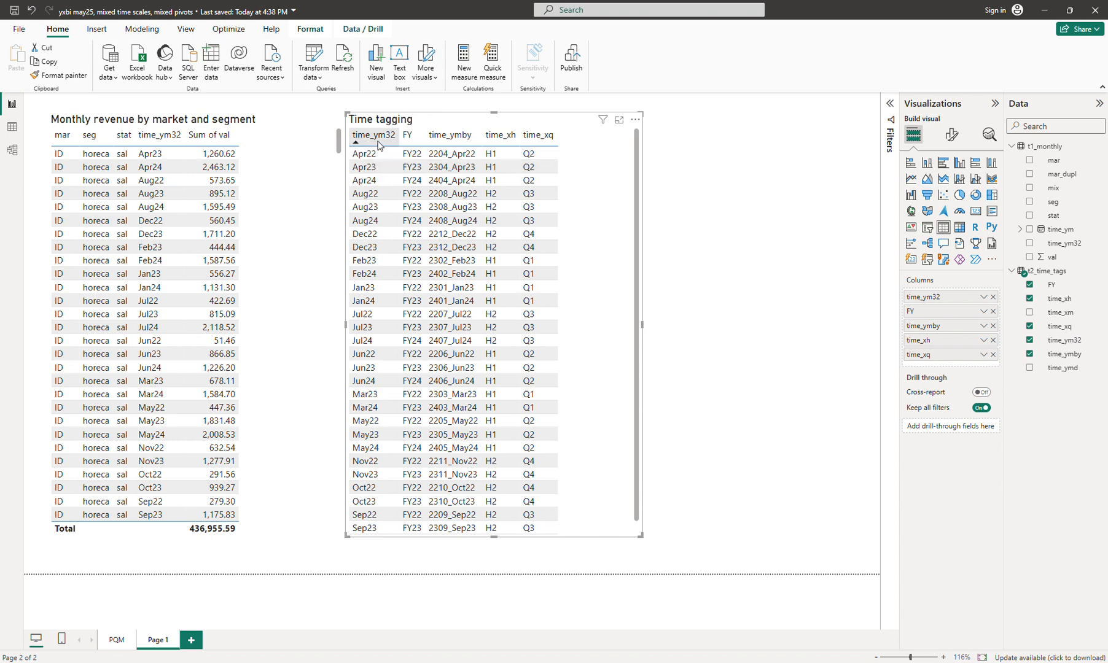
pyautogui.click(461, 143)
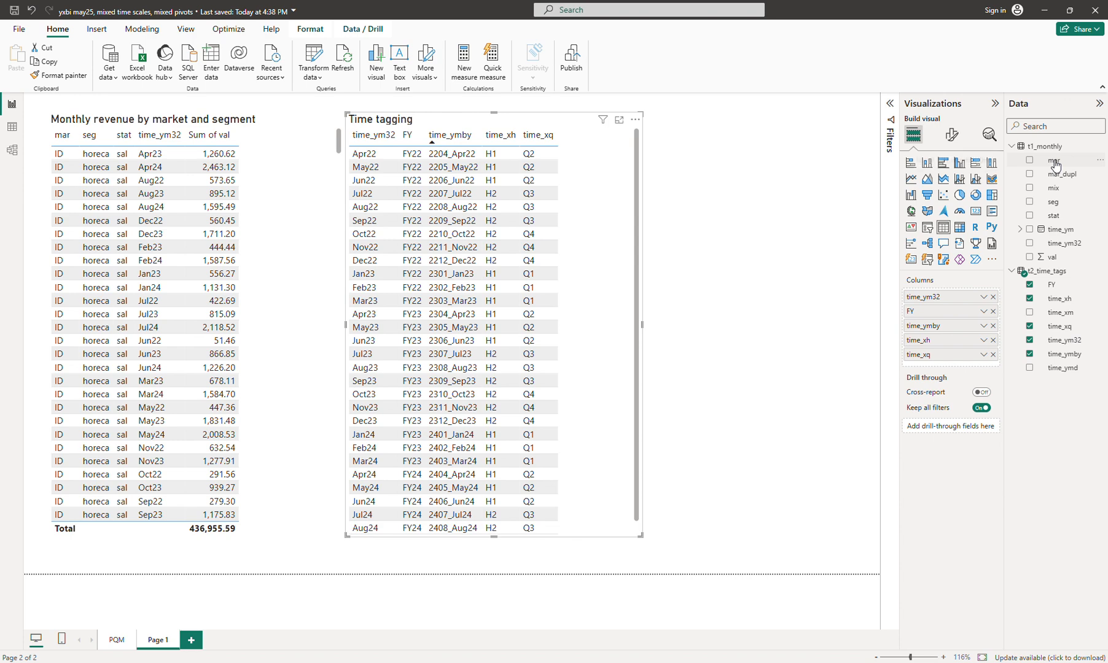
pyautogui.click(793, 253)
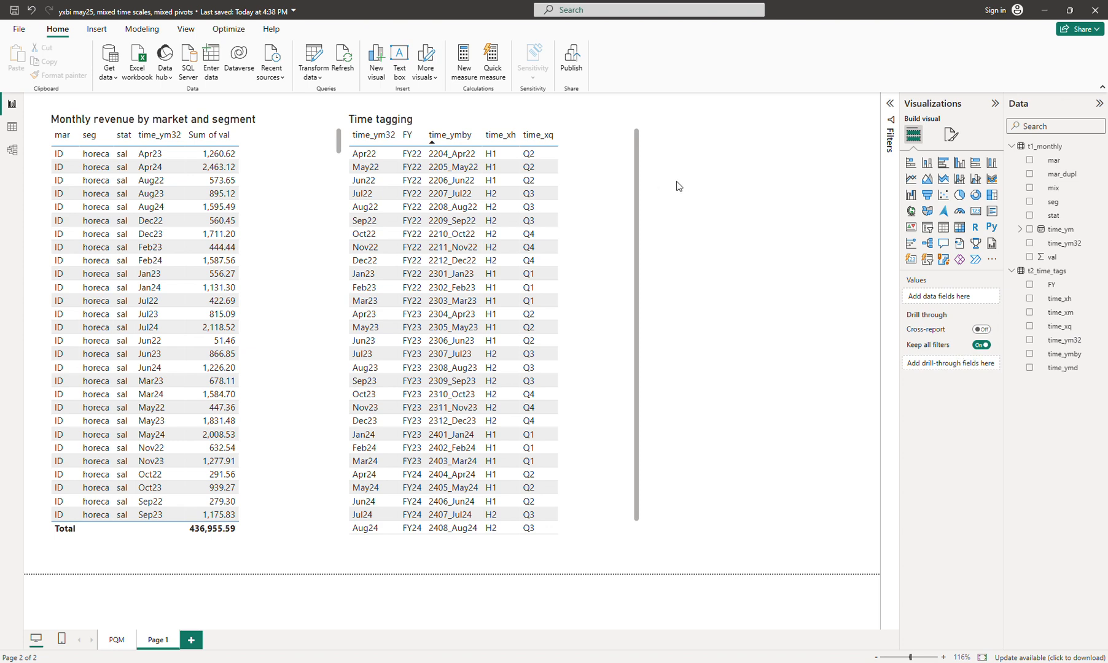
# Step: Create a calculated table named t3_combined that starts with ADDCOLUMNS over t1_monthly
pyautogui.click(142, 28)
pyautogui.click(148, 71)
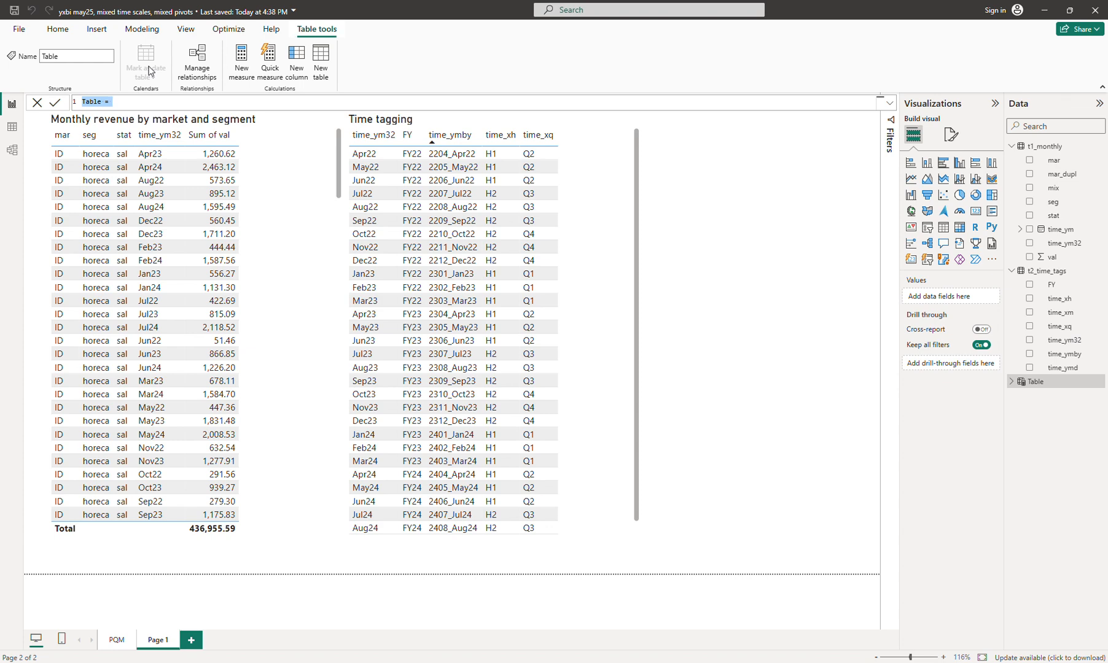
pyautogui.write('t3')
pyautogui.write('_')
pyautogui.write('m')
pyautogui.press('BackSpace')
pyautogui.write('combined =')
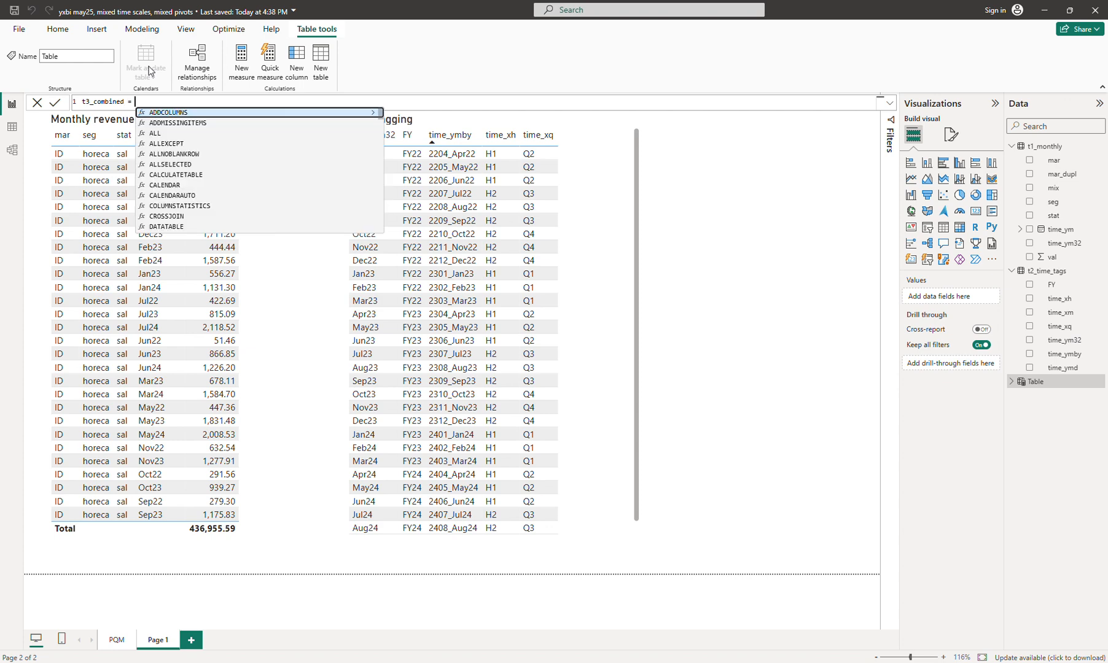
pyautogui.press('Tab')
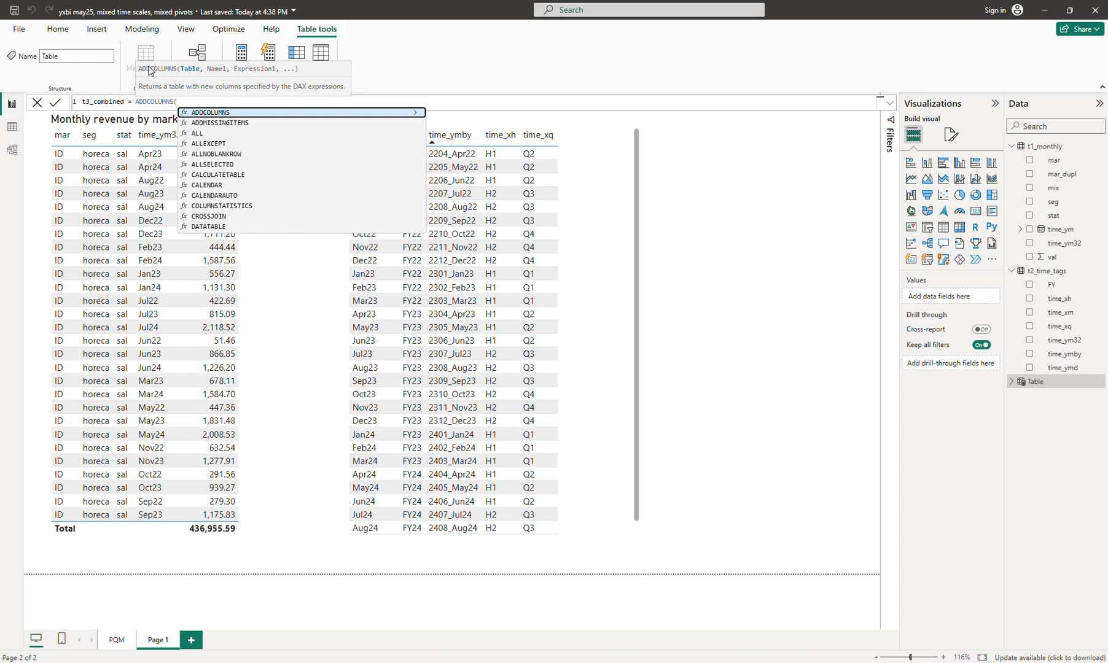
pyautogui.write('t')
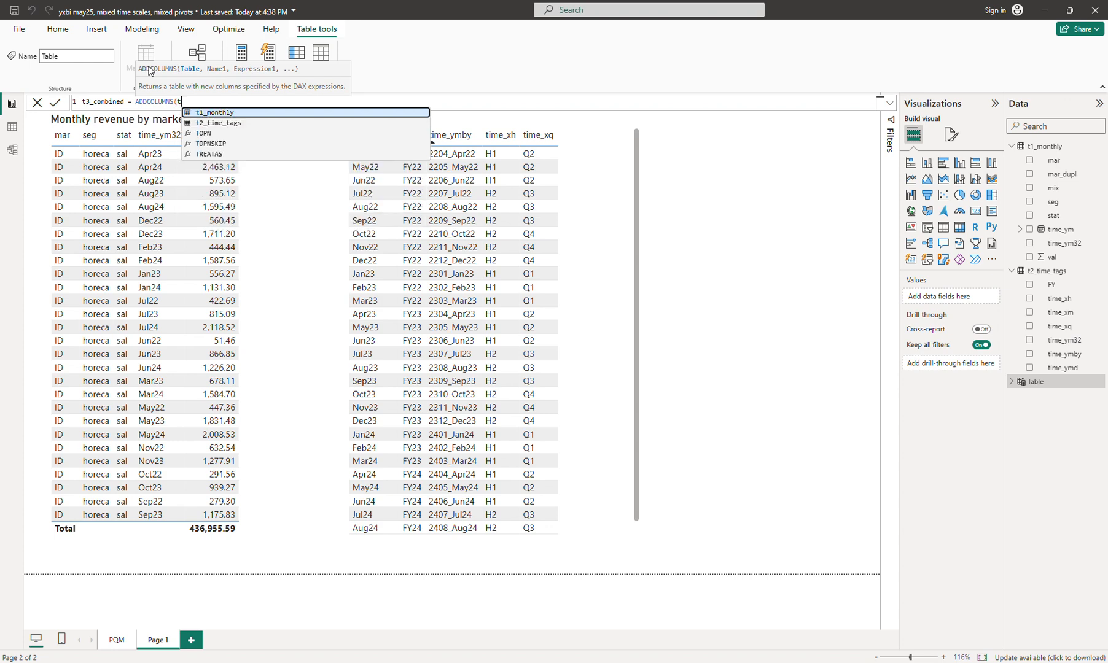
pyautogui.press('Tab')
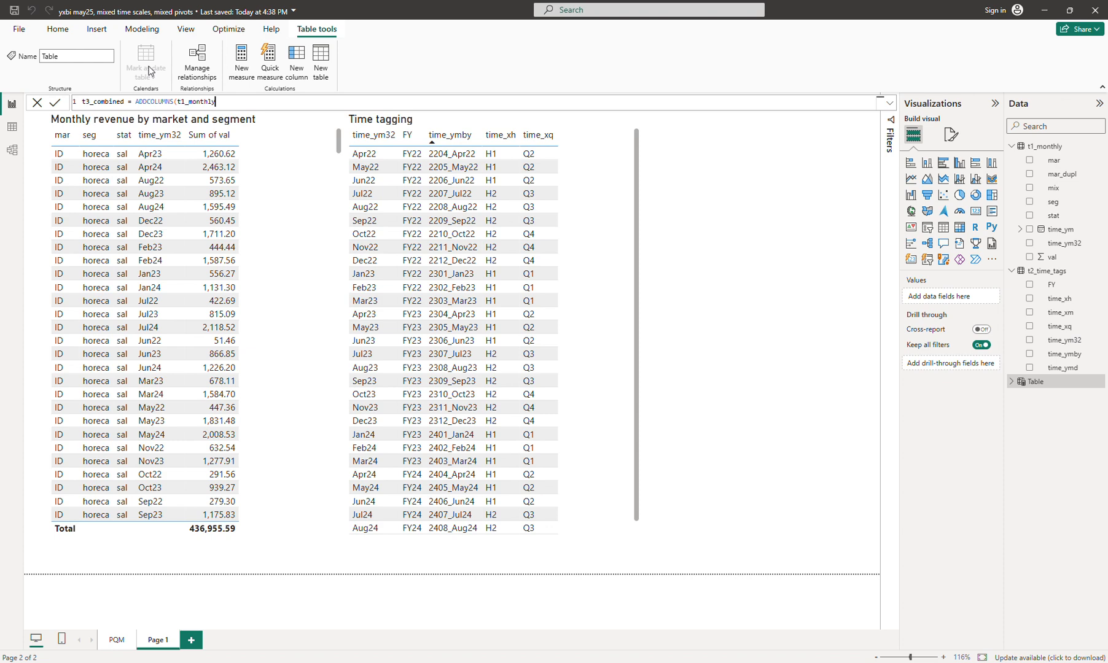
pyautogui.write(', ')
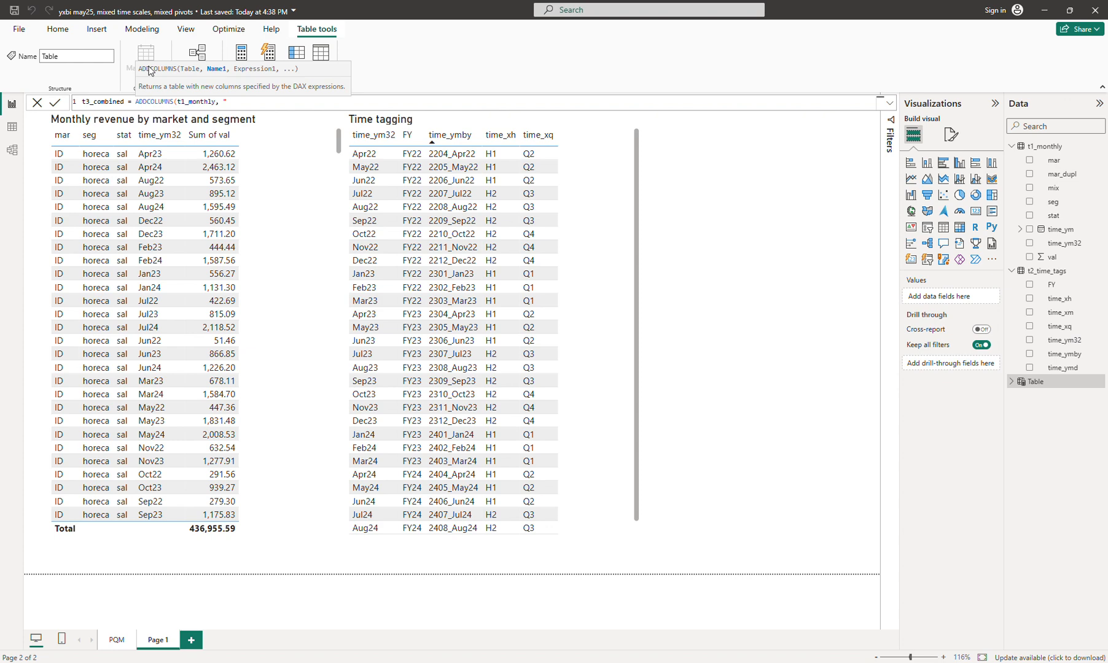
# Step: Add an "FY" column to the formula using LOOKUPVALUE with t2_time_tags[FY] as the result column
pyautogui.write('"FY", lo')
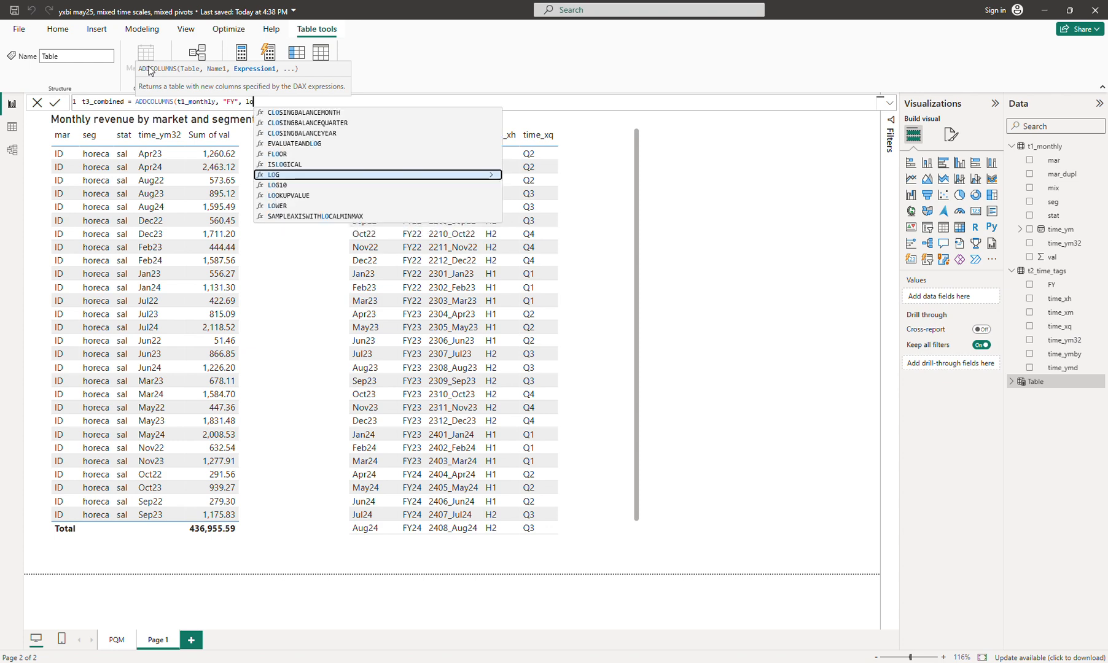
pyautogui.press('Down')
pyautogui.press('Down')
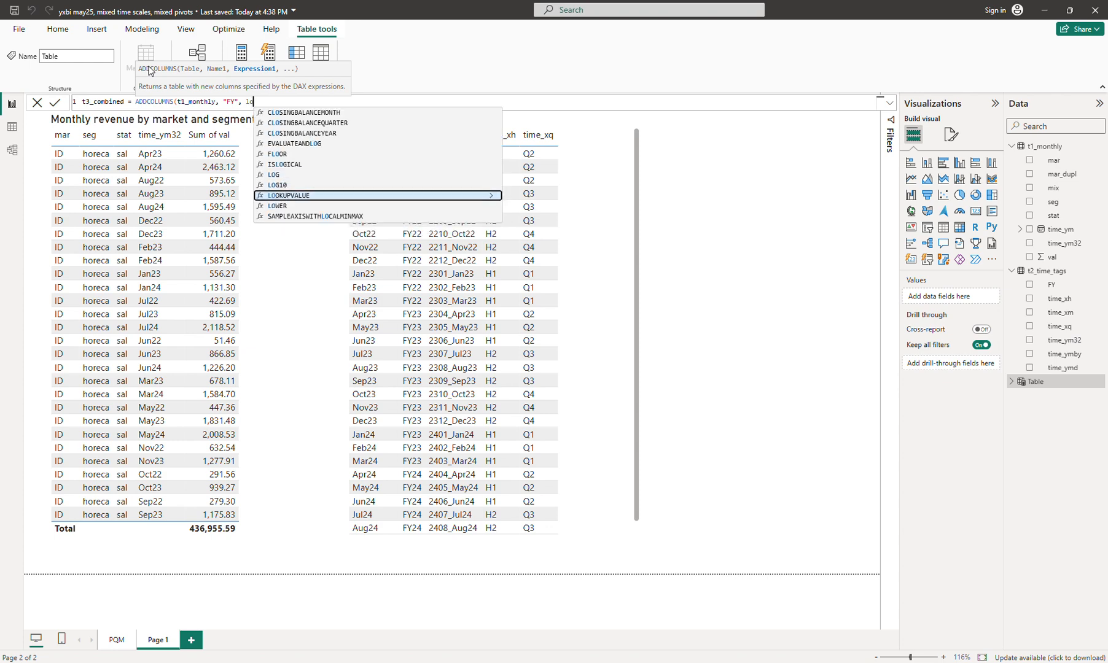
pyautogui.press('Tab')
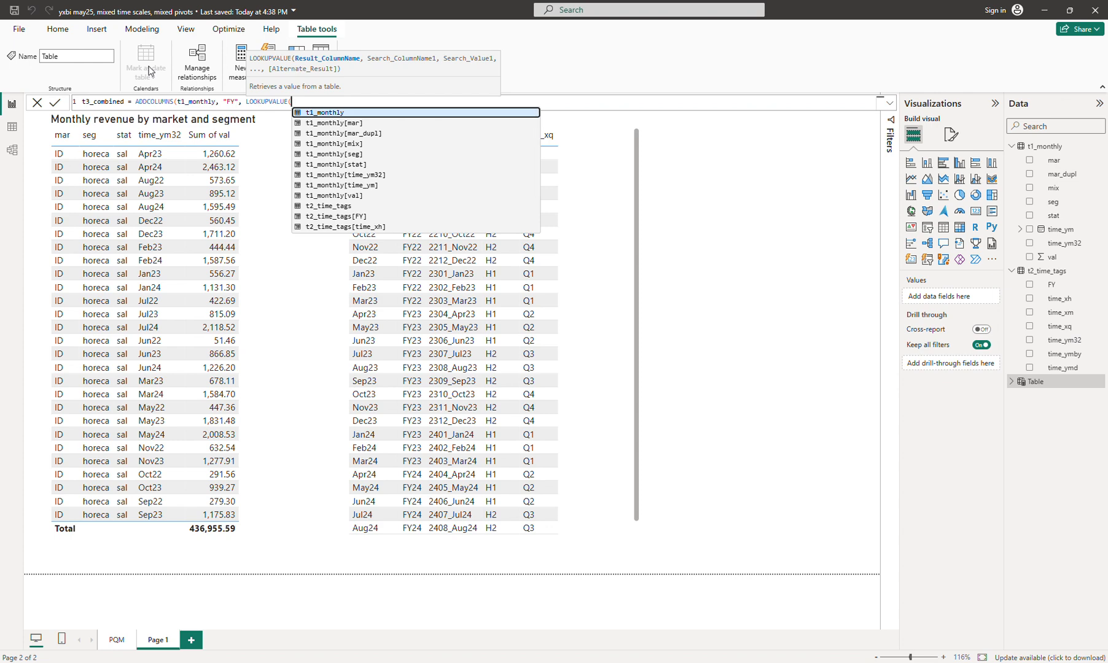
pyautogui.write('t')
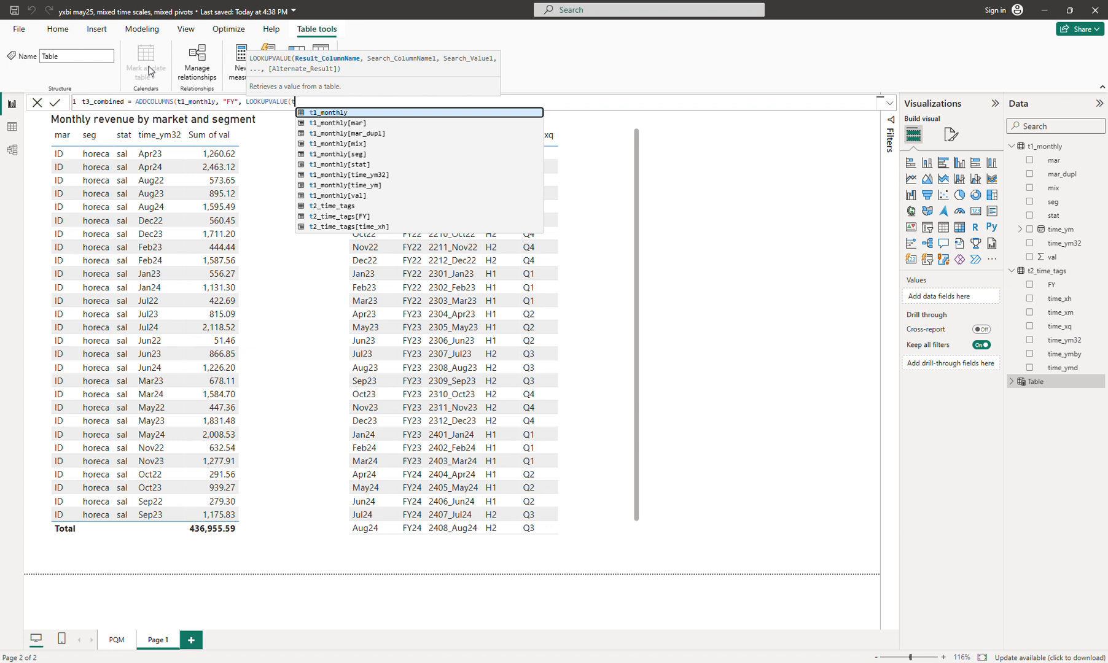
pyautogui.press('BackSpace')
pyautogui.write('t2')
pyautogui.press('Down')
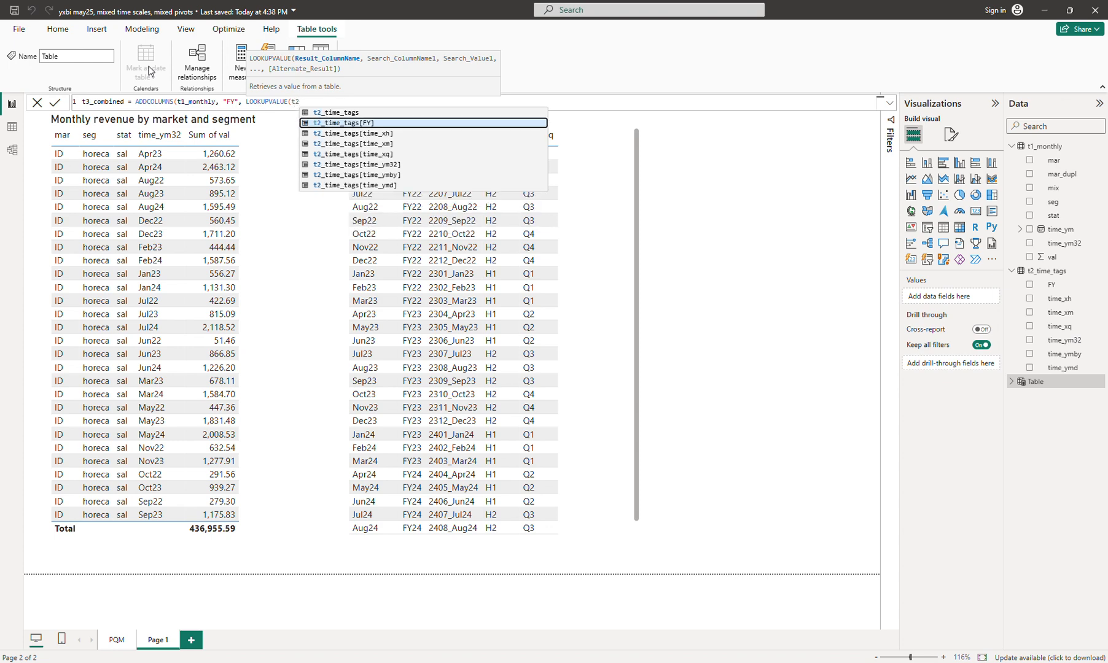
pyautogui.press('Tab')
pyautogui.write(',')
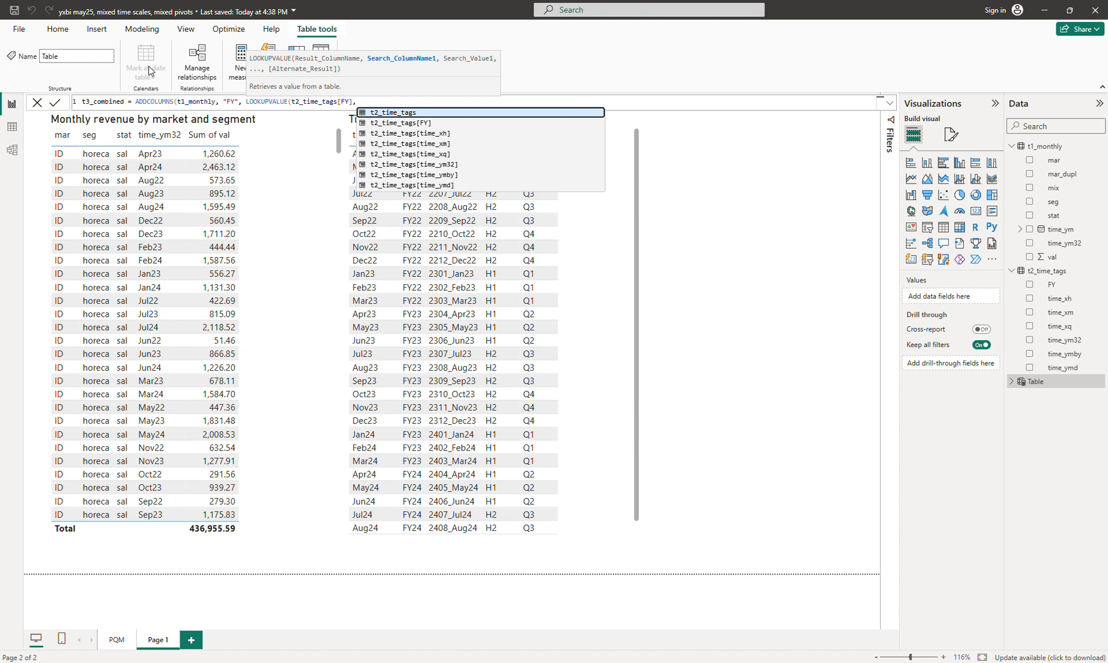
# Step: Set the lookup's search column to t2_time_tags[time_ym32]
pyautogui.write(' t2')
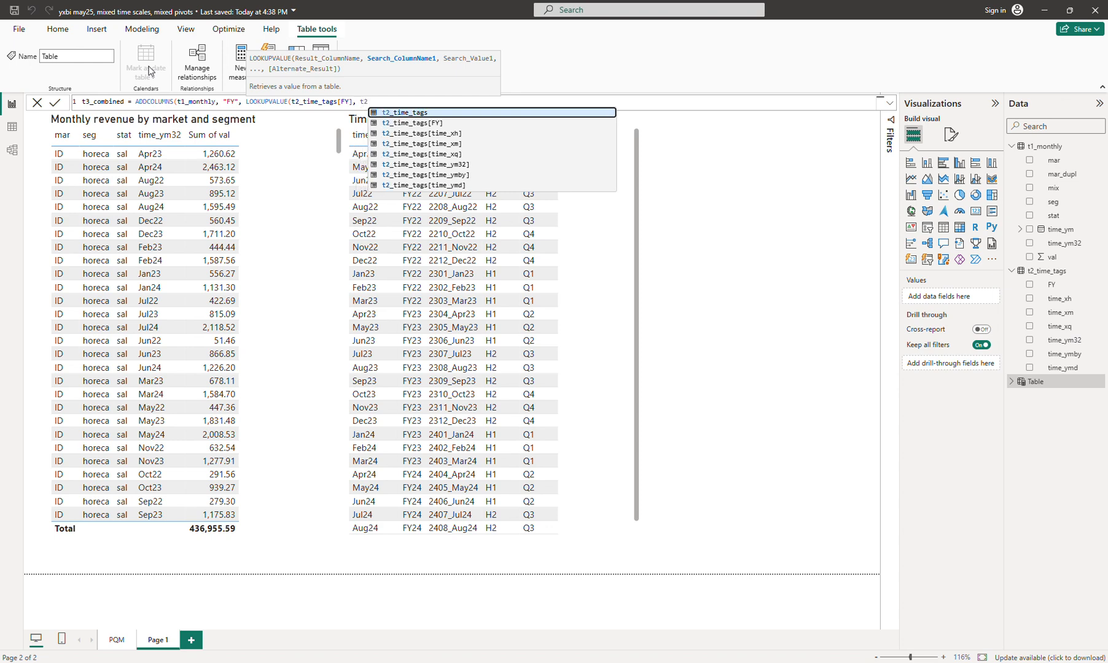
pyautogui.press('Down')
pyautogui.press('Down')
pyautogui.press('Down')
pyautogui.press('Down')
pyautogui.press('Down')
pyautogui.press('Tab')
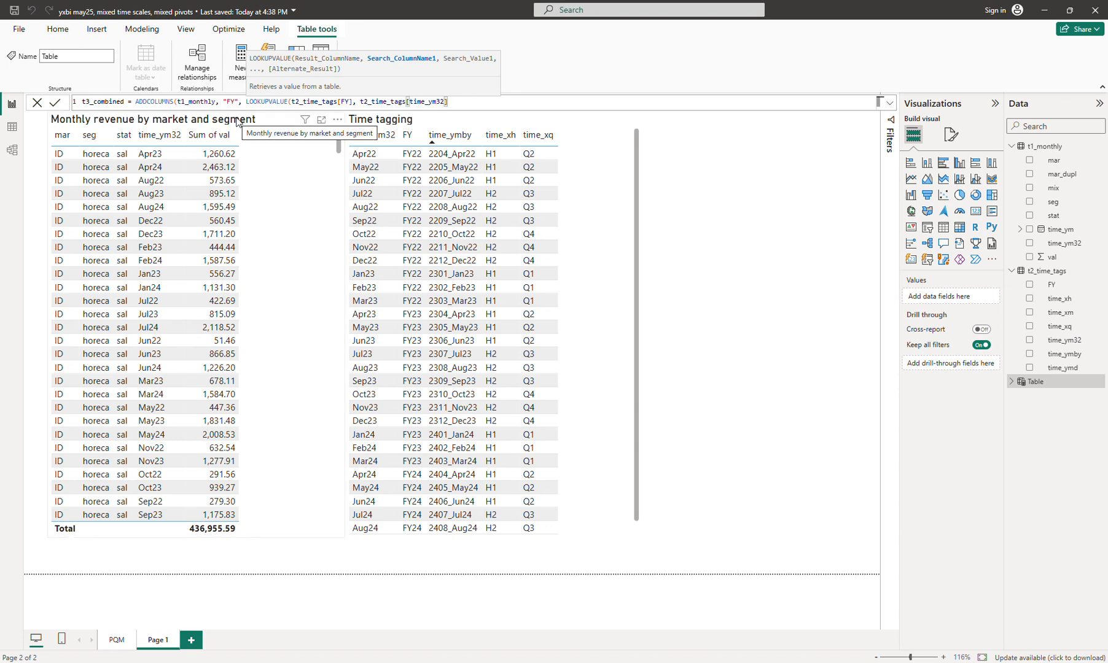
# Step: Try t2_time_tags[time_ymby] as the lookup's search column and restore time_ym32
pyautogui.press('BackSpace')
pyautogui.press('BackSpace')
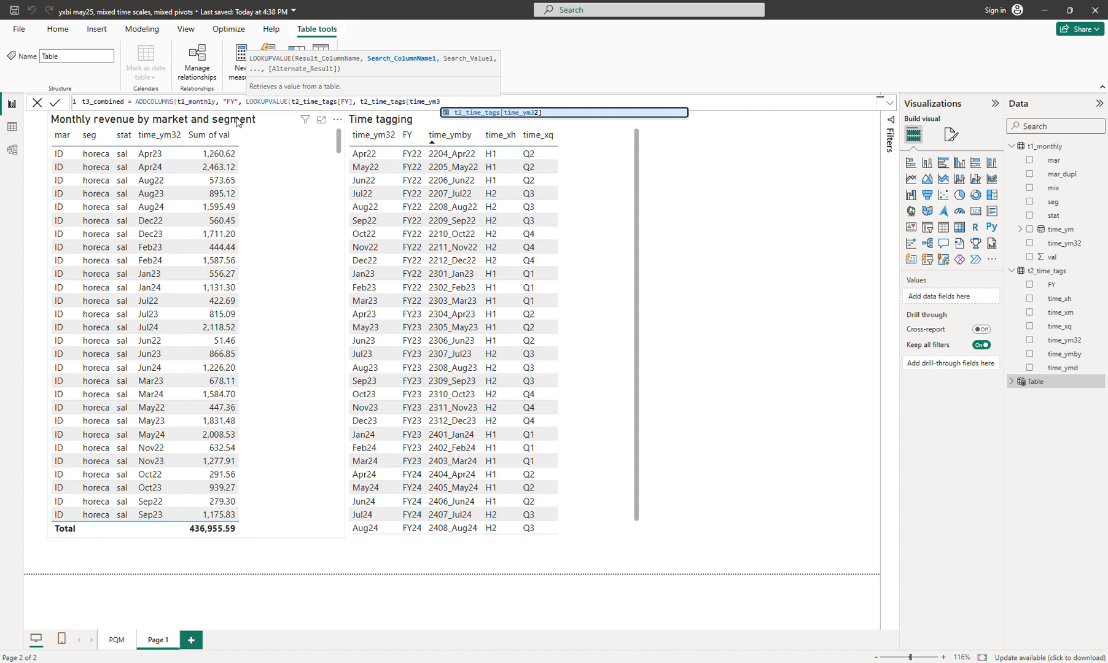
pyautogui.press('BackSpace')
pyautogui.write('b')
pyautogui.press('Tab')
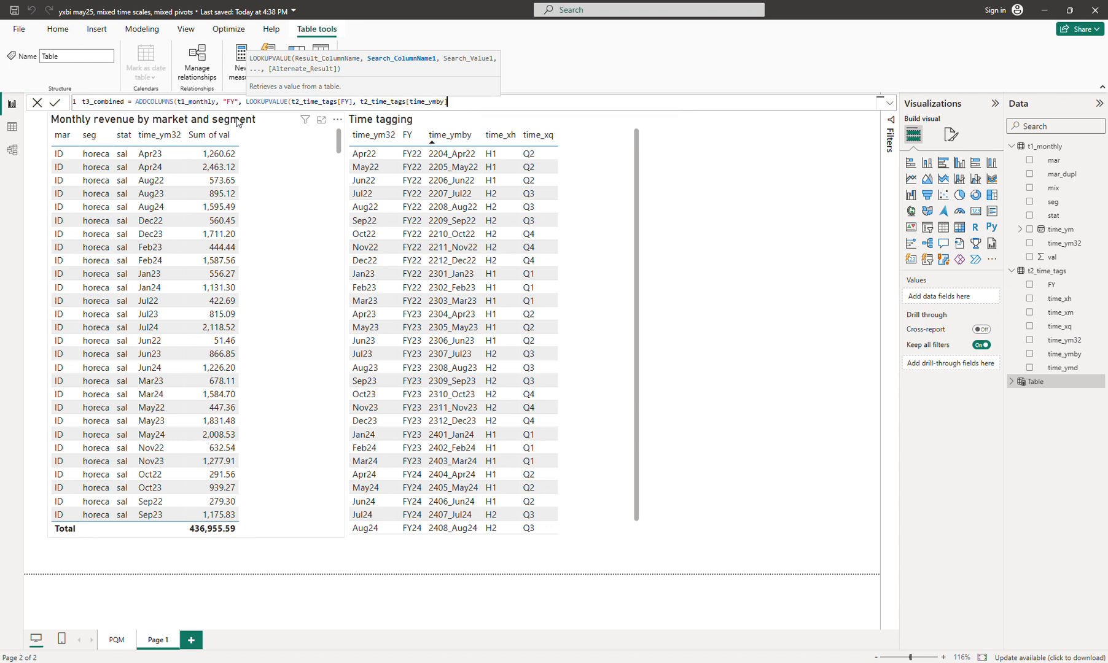
pyautogui.press('BackSpace')
pyautogui.press('BackSpace')
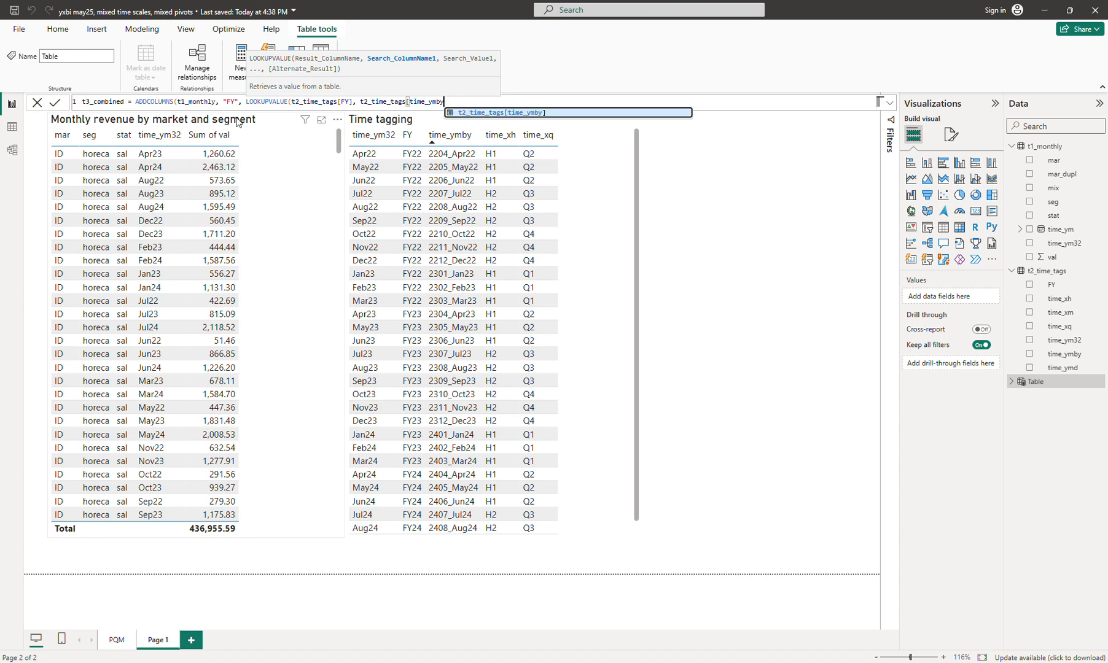
pyautogui.press('BackSpace')
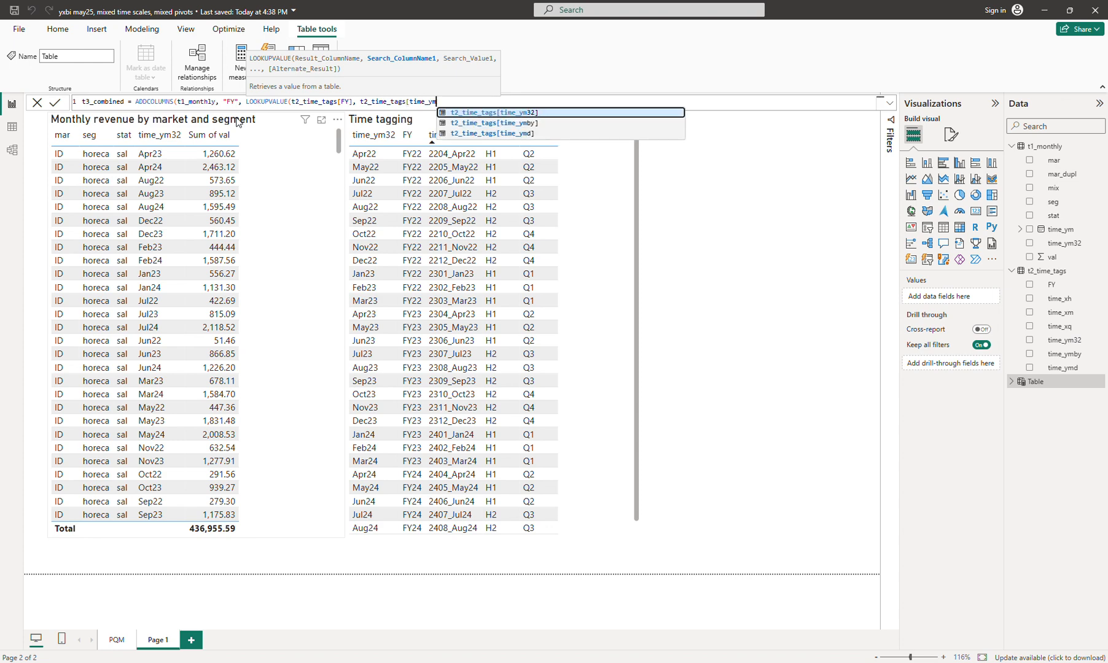
pyautogui.press('Tab')
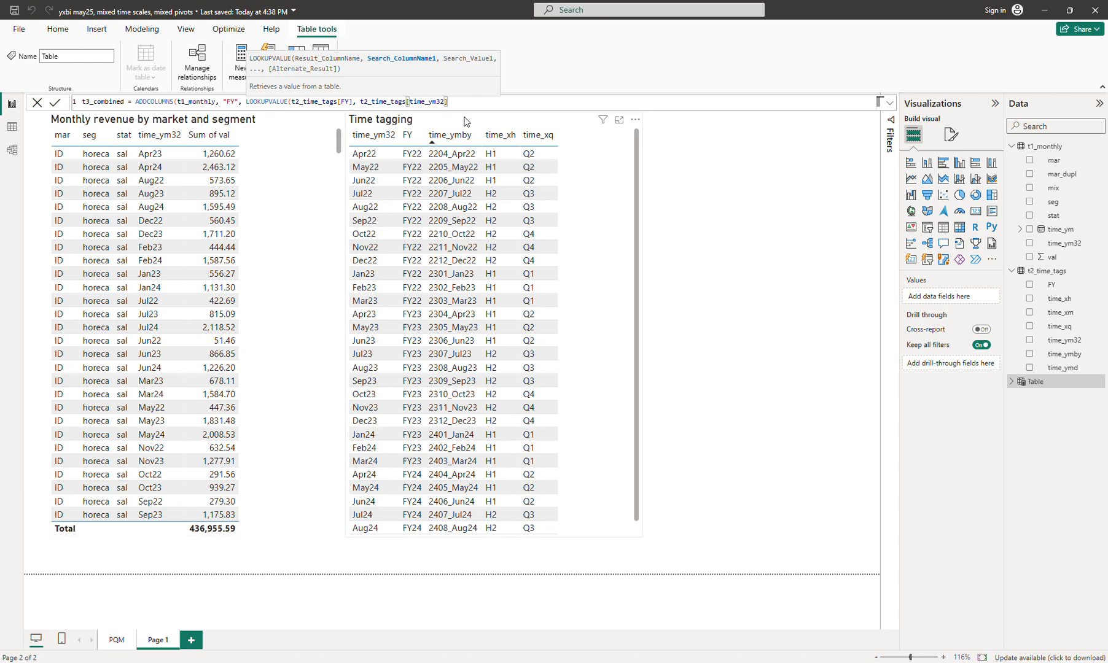
# Step: Set the lookup's search value to t1_monthly[time_ym], close both functions and commit the t3_combined formula
pyautogui.write('],')
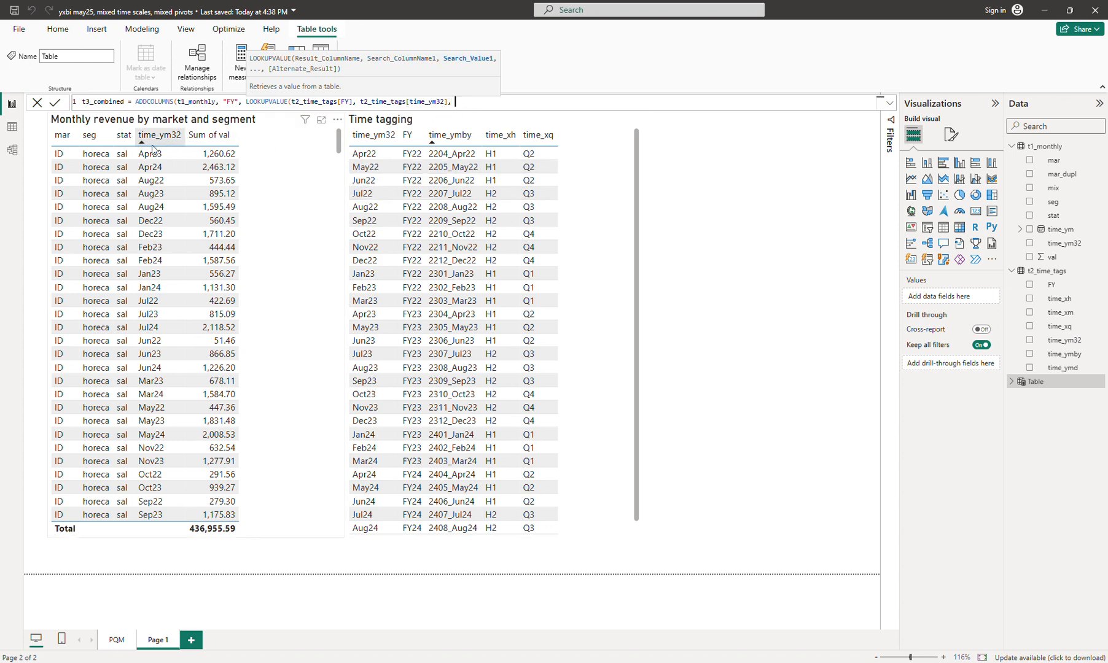
pyautogui.write(' time')
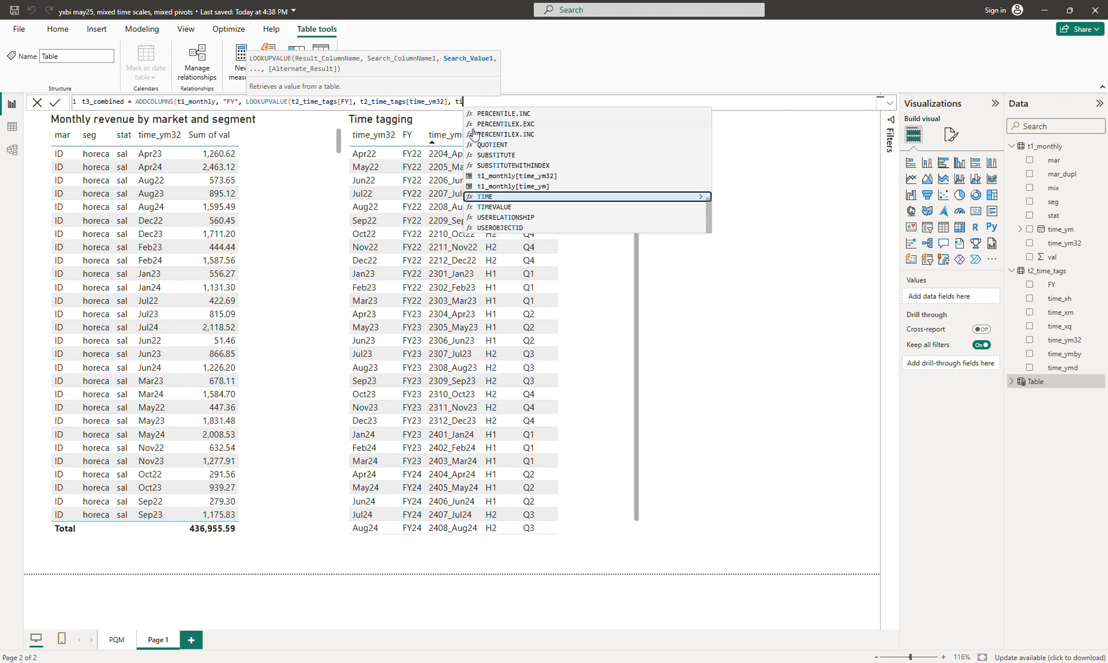
pyautogui.press('Up')
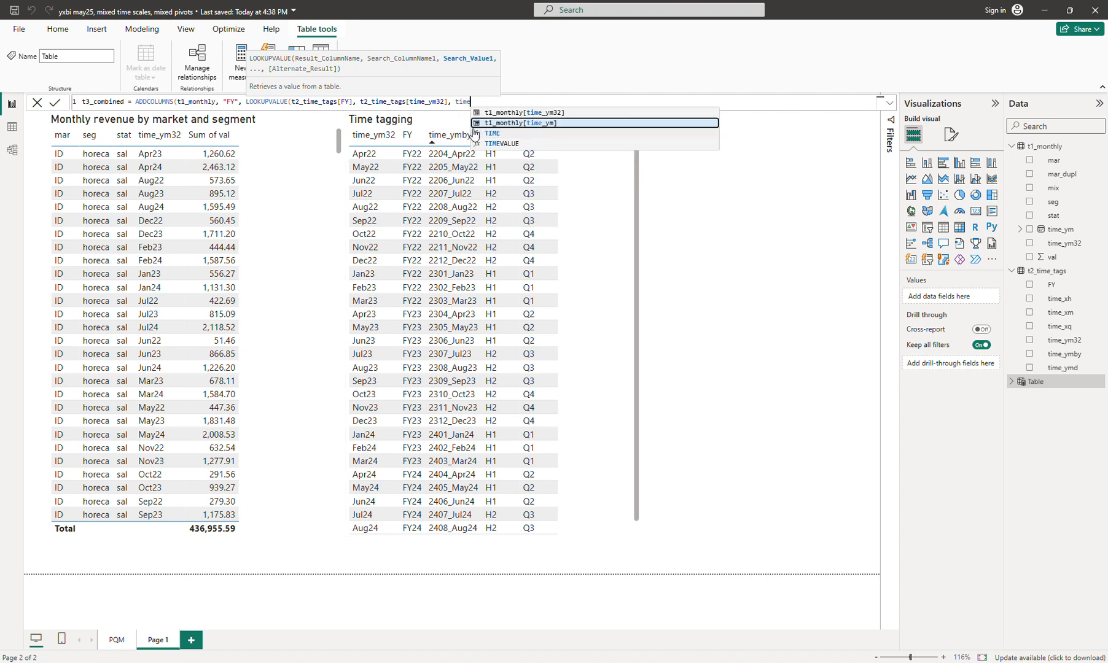
pyautogui.press('Tab')
pyautogui.write(') )')
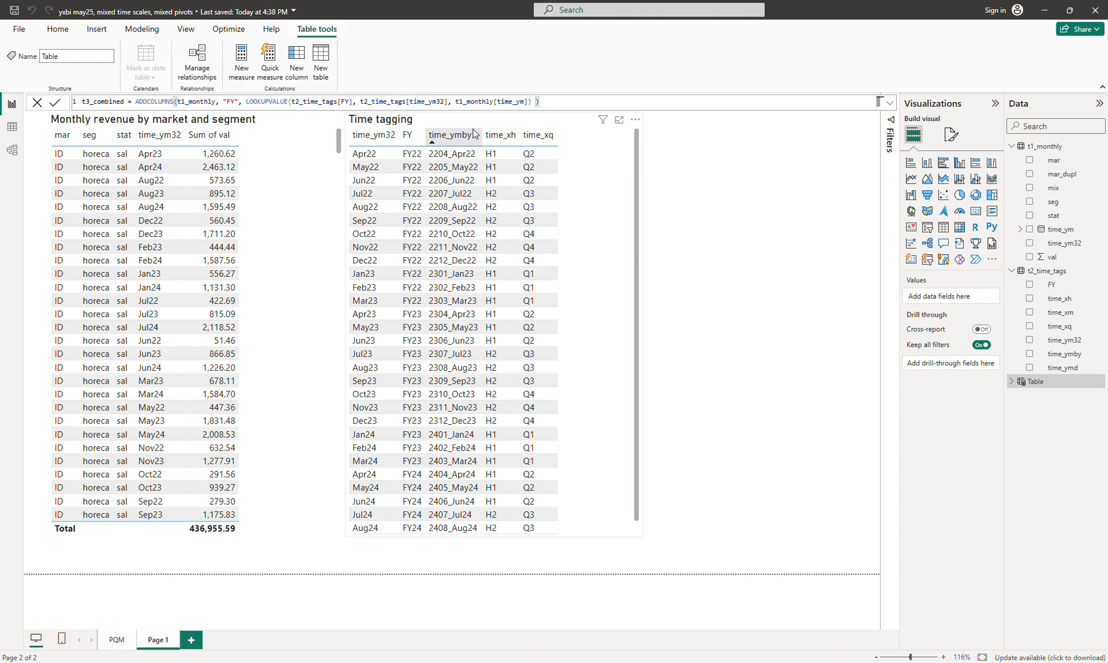
pyautogui.press('Return')
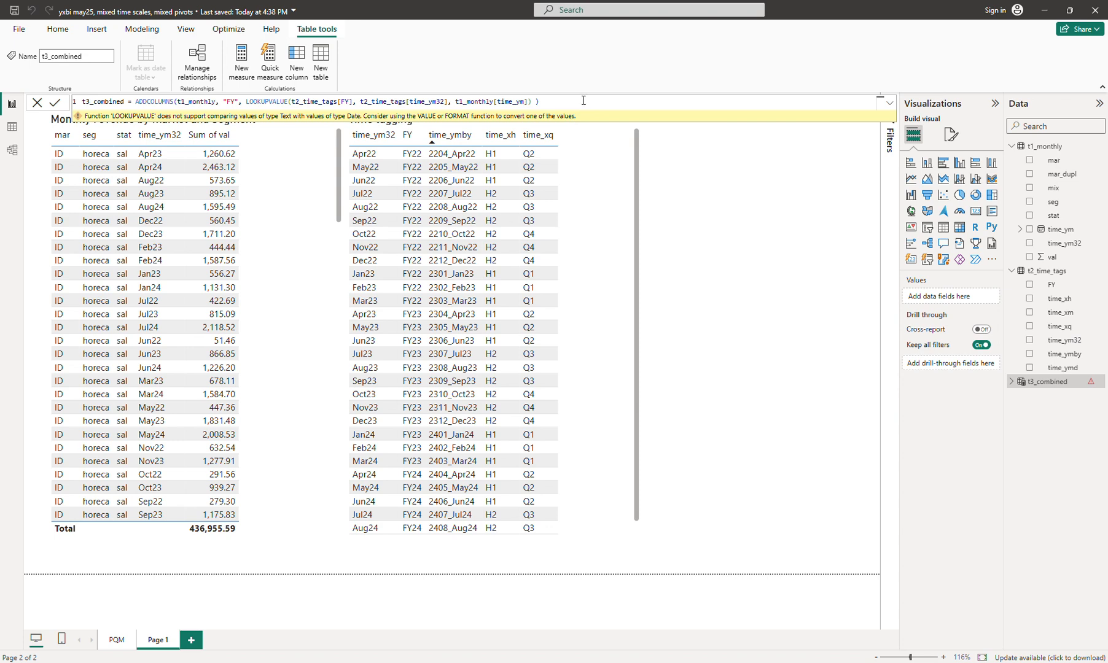
# Step: Enlarge the t3_combined formula text and examine the LOOKUPVALUE arguments
pyautogui.scroll(2, 584, 101)
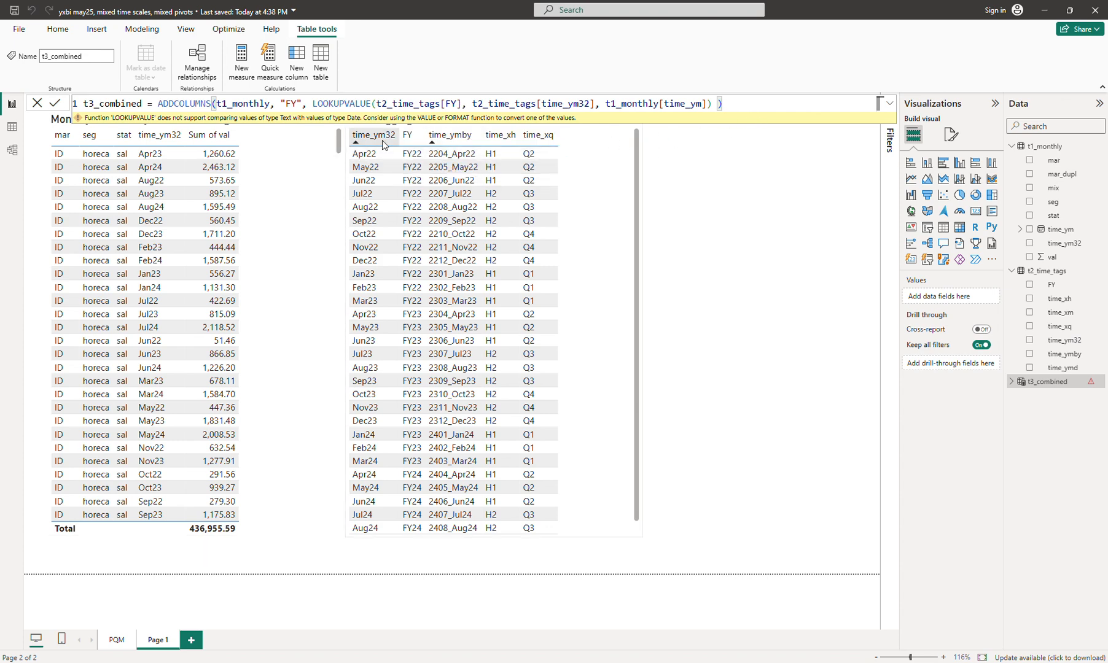
pyautogui.click(343, 104)
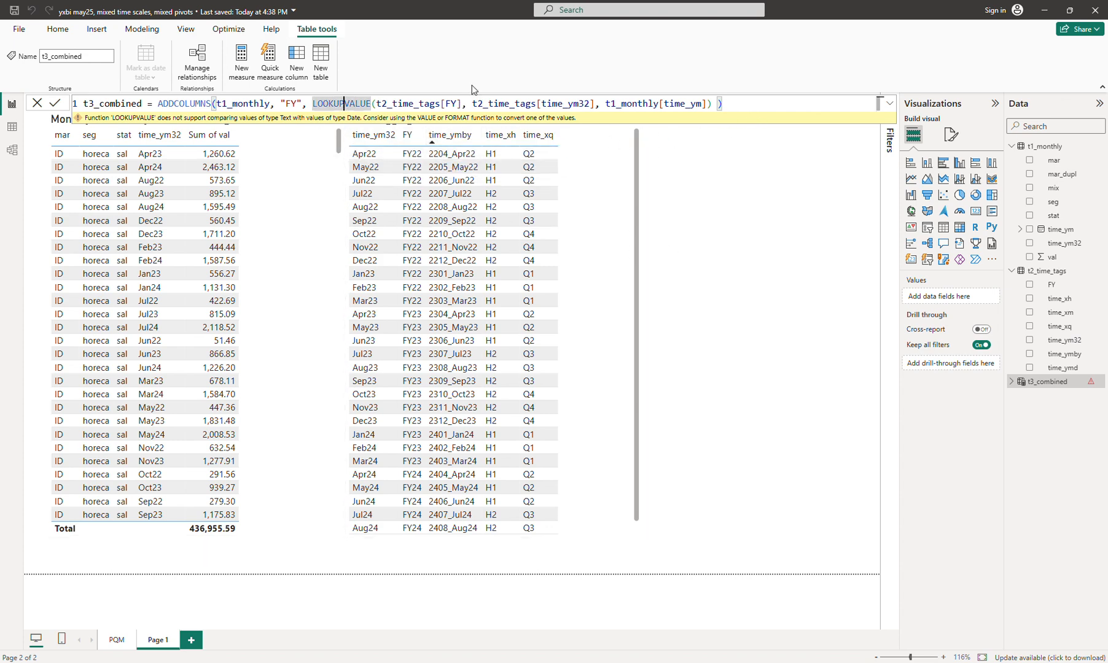
pyautogui.press('Right')
pyautogui.press('Right')
pyautogui.press('Right')
pyautogui.press('Right')
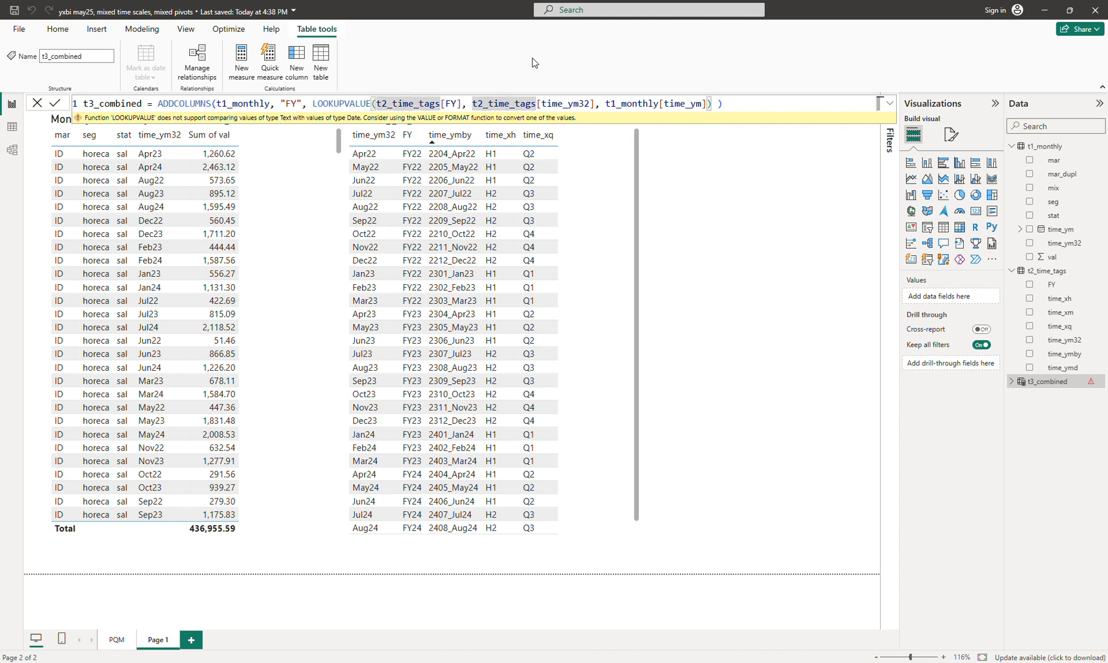
pyautogui.press('Right')
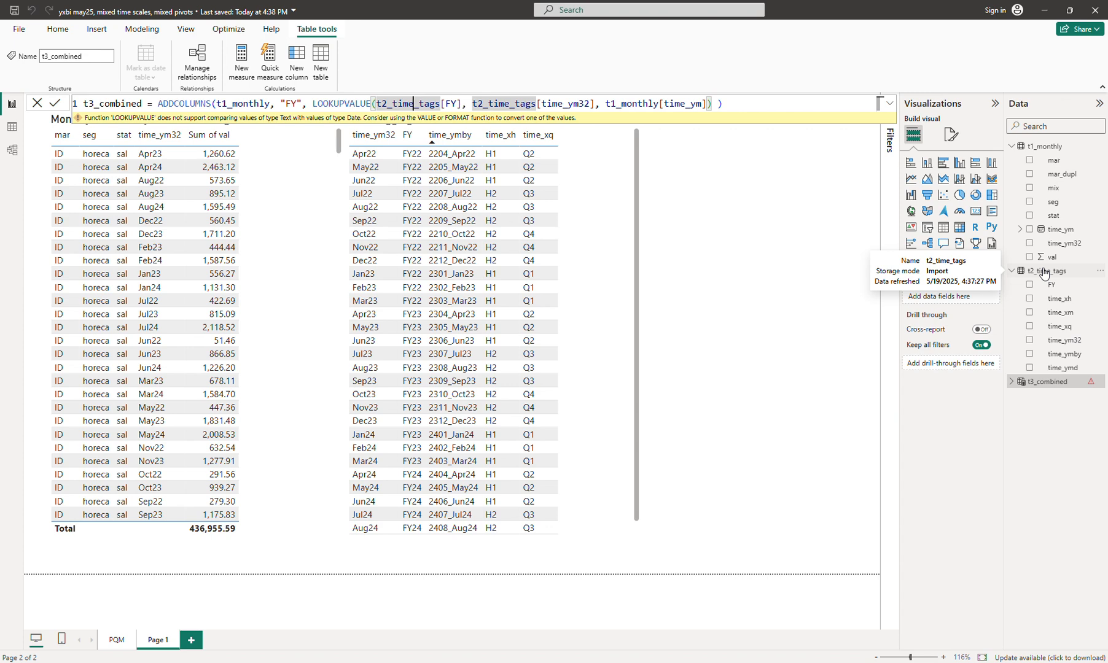
# Step: Try to append a text concatenation with & after the LOOKUPVALUE expression, and remove it again
pyautogui.click(732, 103)
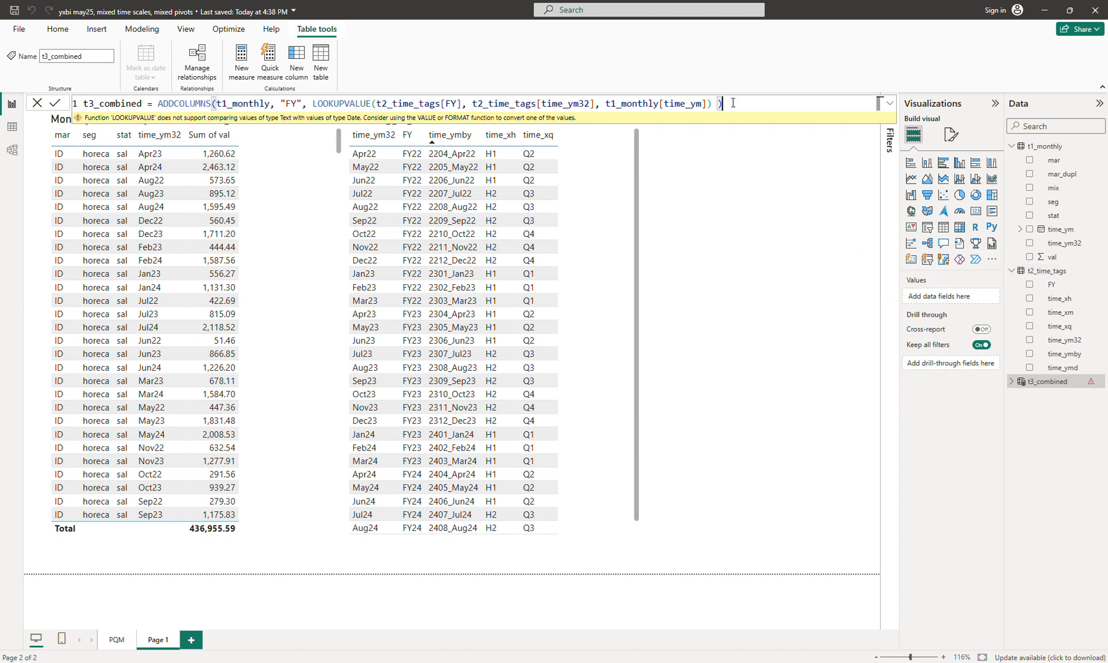
pyautogui.press('Left')
pyautogui.press('BackSpace')
pyautogui.write('& "')
pyautogui.click(743, 103)
pyautogui.press('Left')
pyautogui.press('BackSpace')
pyautogui.press('BackSpace')
pyautogui.press('BackSpace')
pyautogui.press('BackSpace')
pyautogui.press('BackSpace')
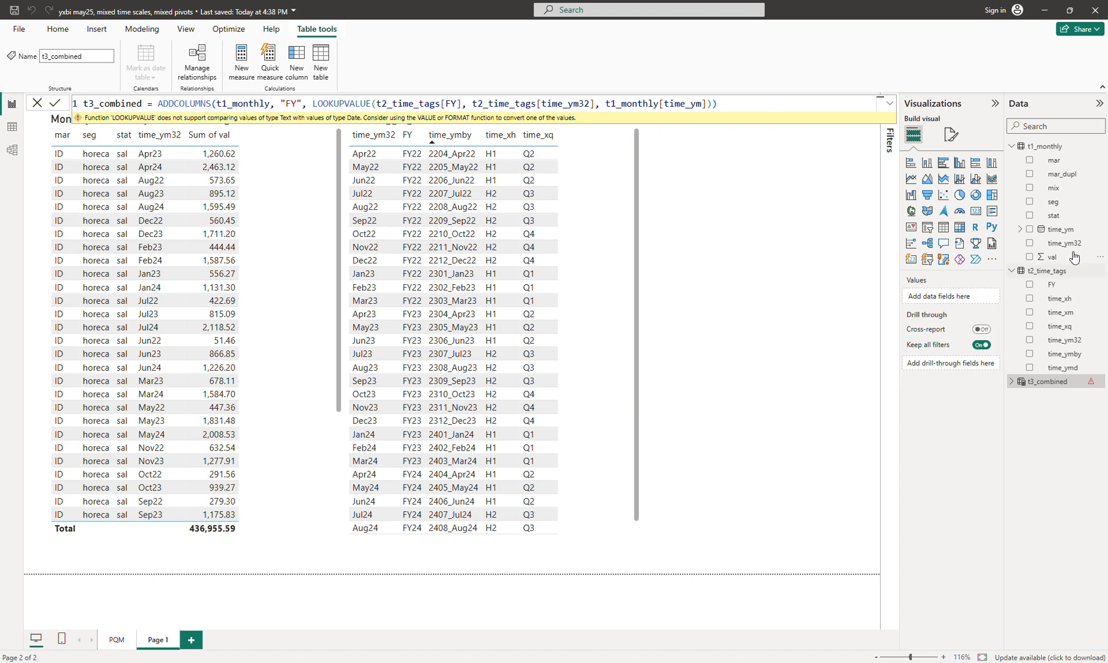
# Step: Open the t2_time_tags query for editing and set its time_ym32 column's data type to Text
pyautogui.click(1051, 272)
pyautogui.rightClick(1053, 273)
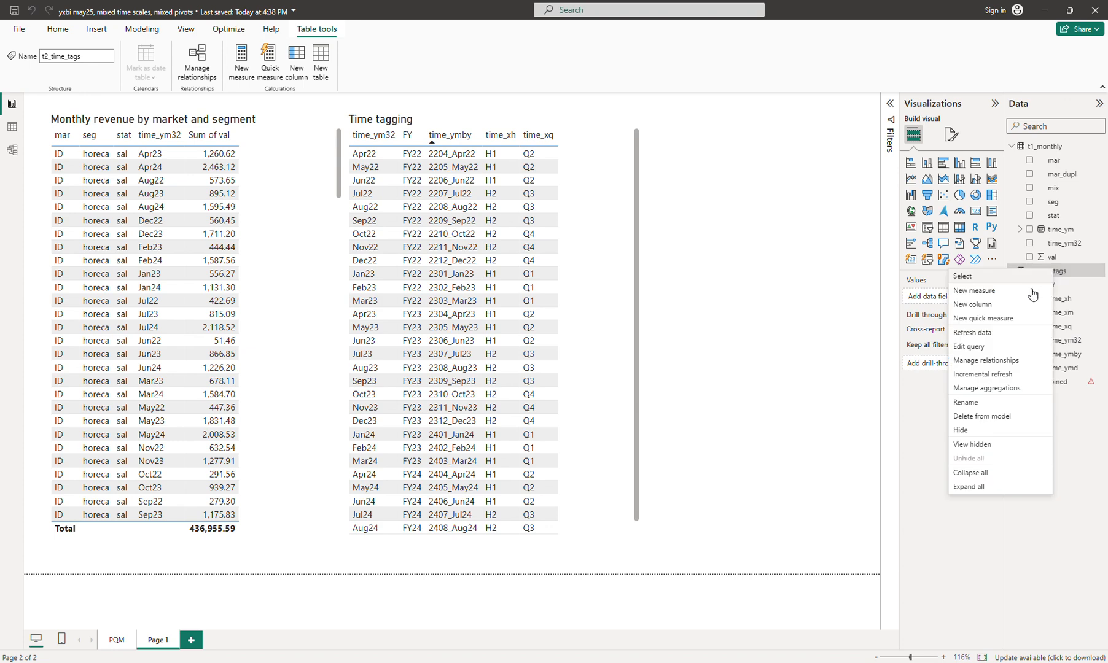
pyautogui.click(980, 348)
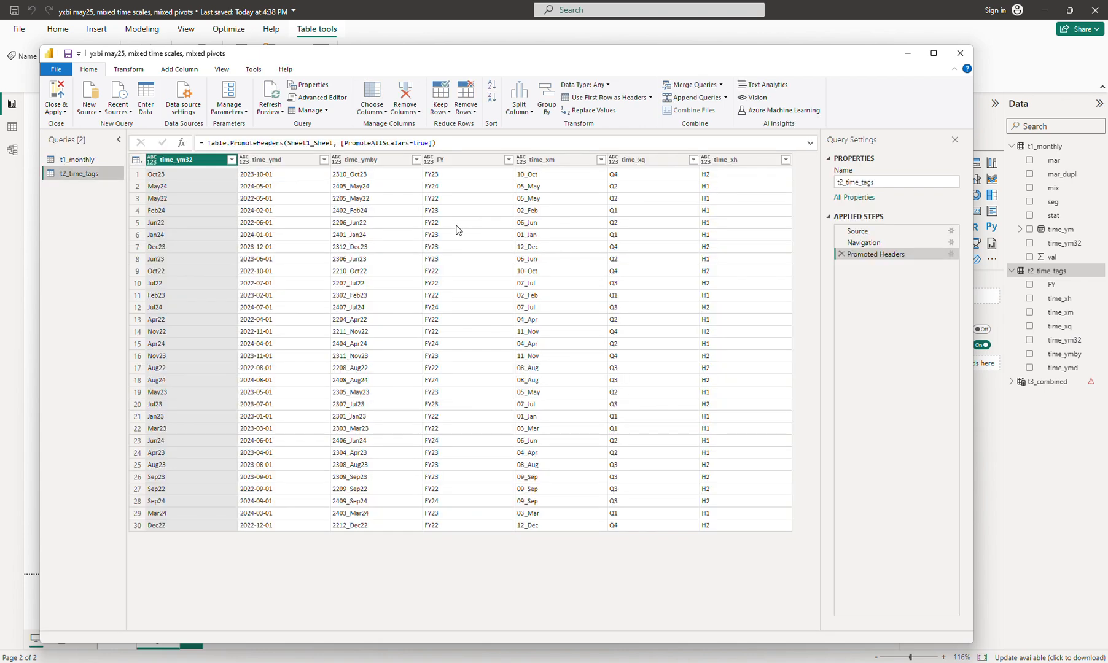
pyautogui.click(187, 180)
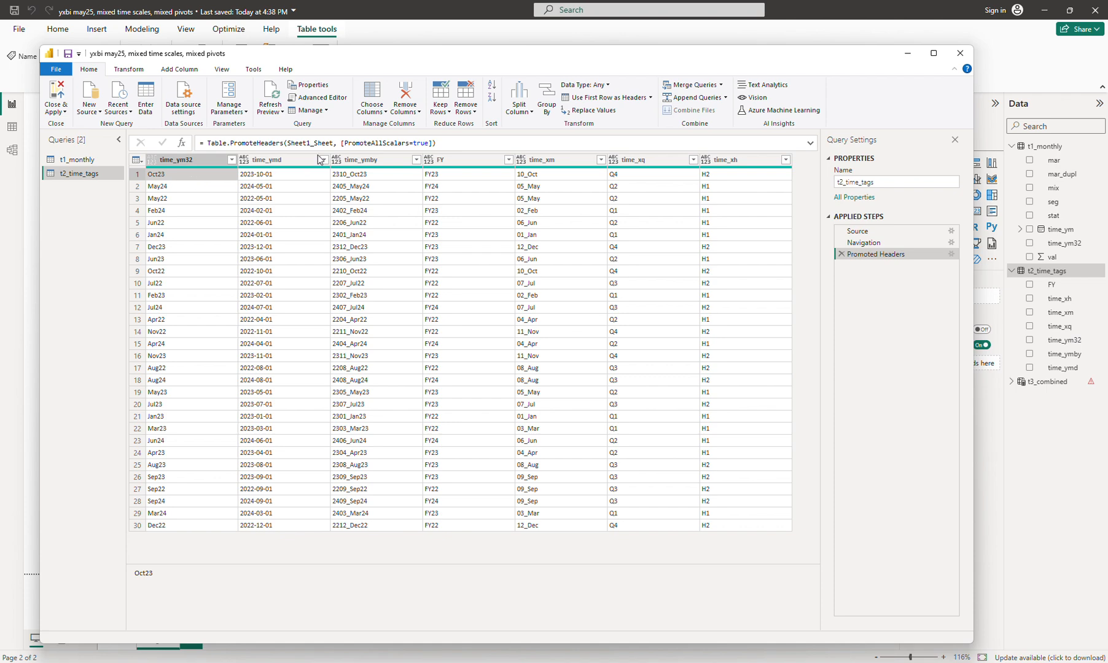
pyautogui.click(584, 84)
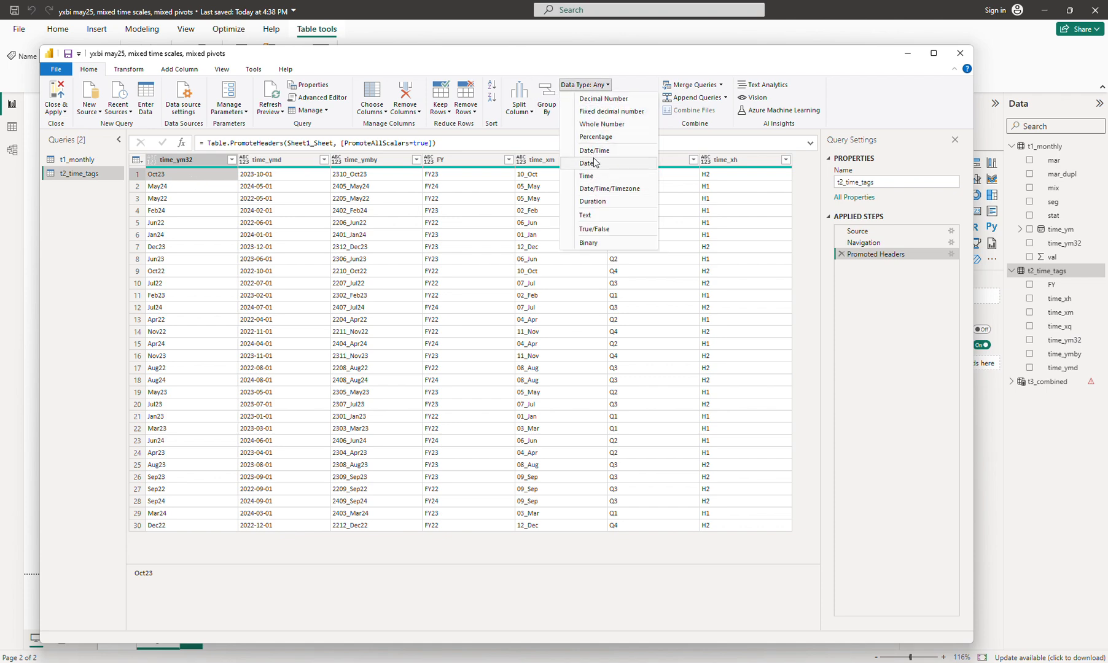
pyautogui.click(602, 218)
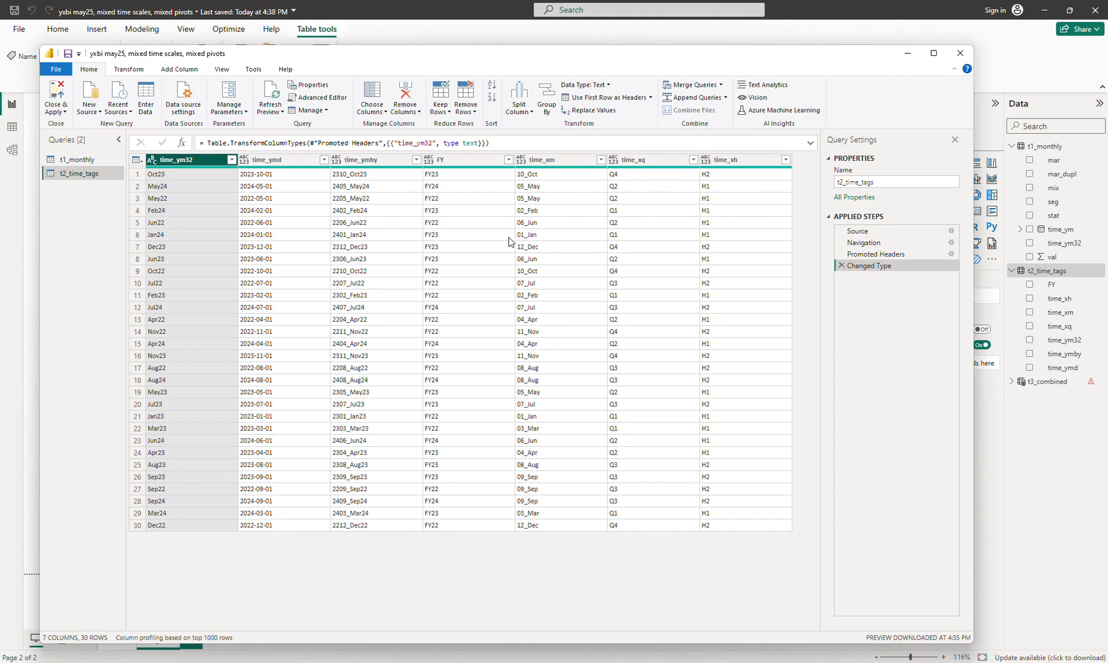
# Step: Check the time_ym32 column in the t1_monthly query, then close the query editor and apply the changes
pyautogui.click(78, 160)
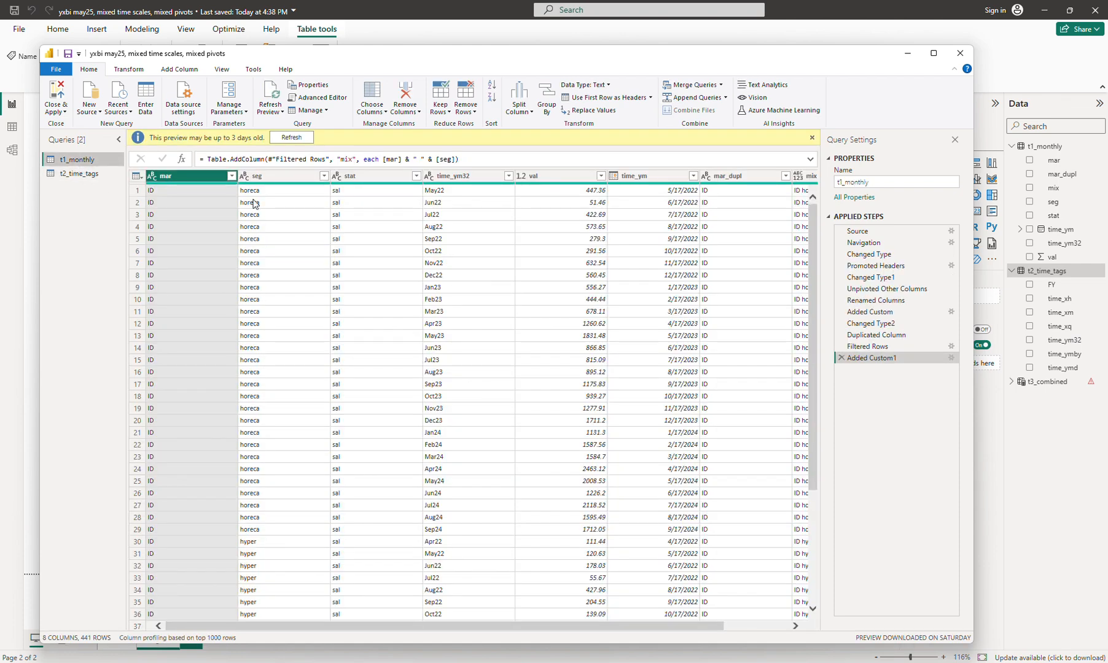
pyautogui.click(456, 194)
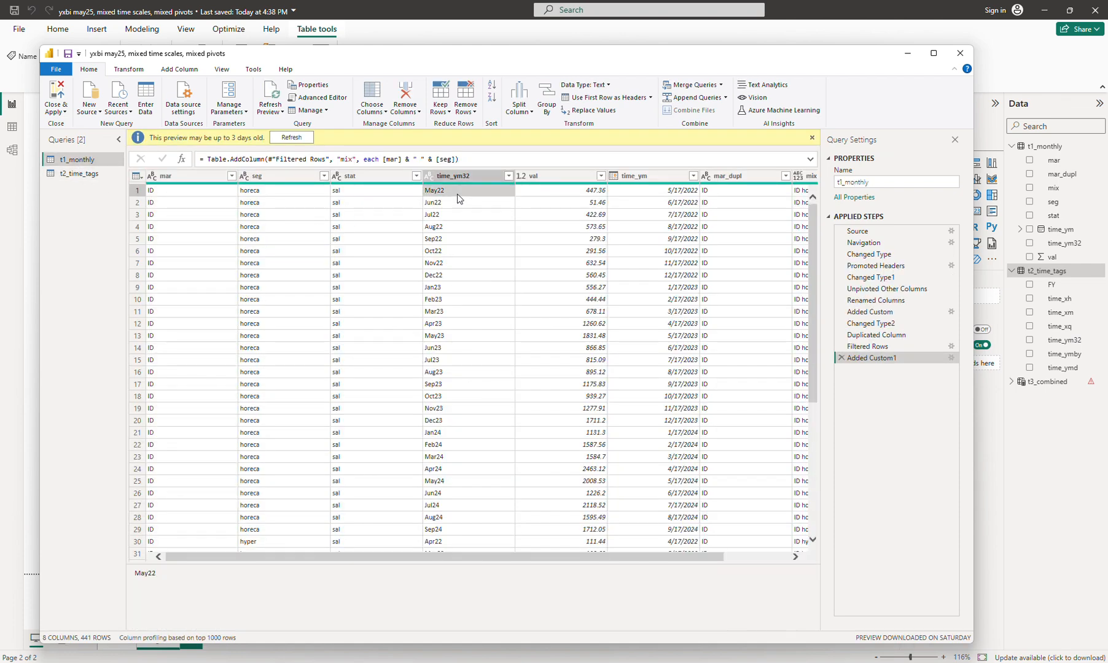
pyautogui.click(56, 111)
pyautogui.click(72, 128)
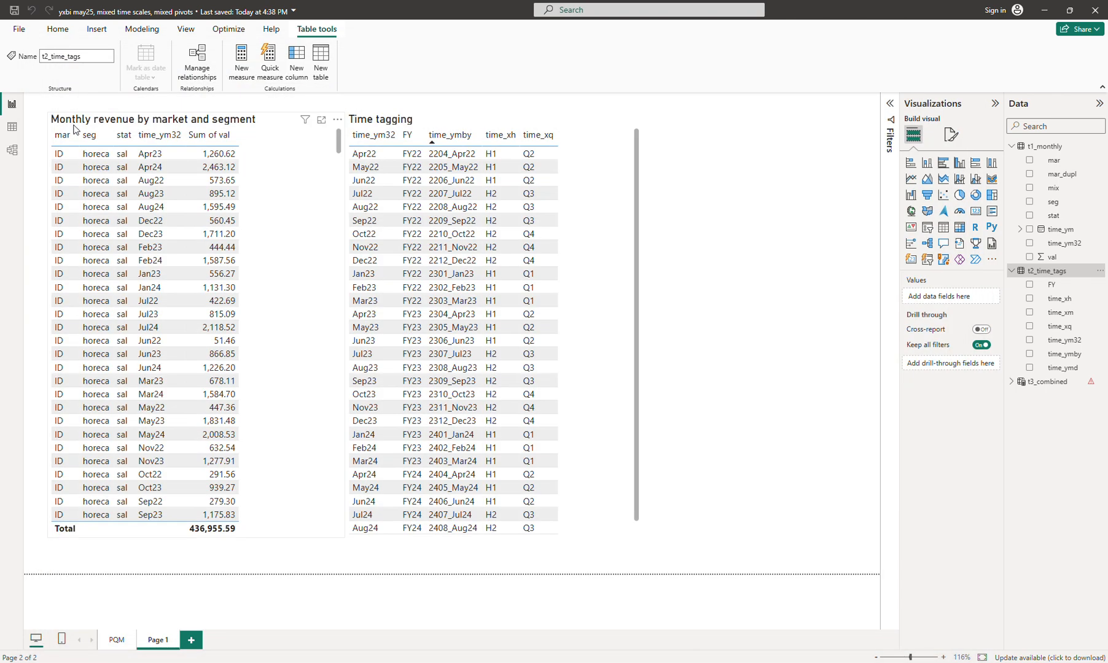
# Step: Try removing the t1_monthly table prefix from the lookup's search value in the t3_combined formula, leaving [time_ym]
pyautogui.click(1045, 382)
pyautogui.click(467, 103)
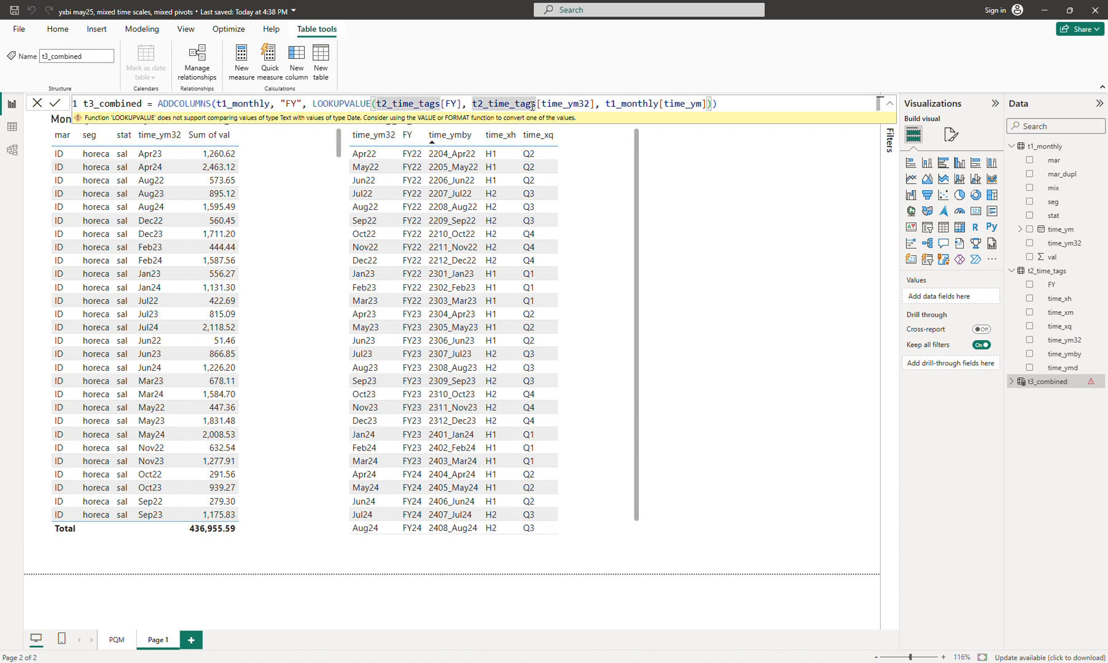
pyautogui.doubleClick(634, 97)
pyautogui.press('BackSpace')
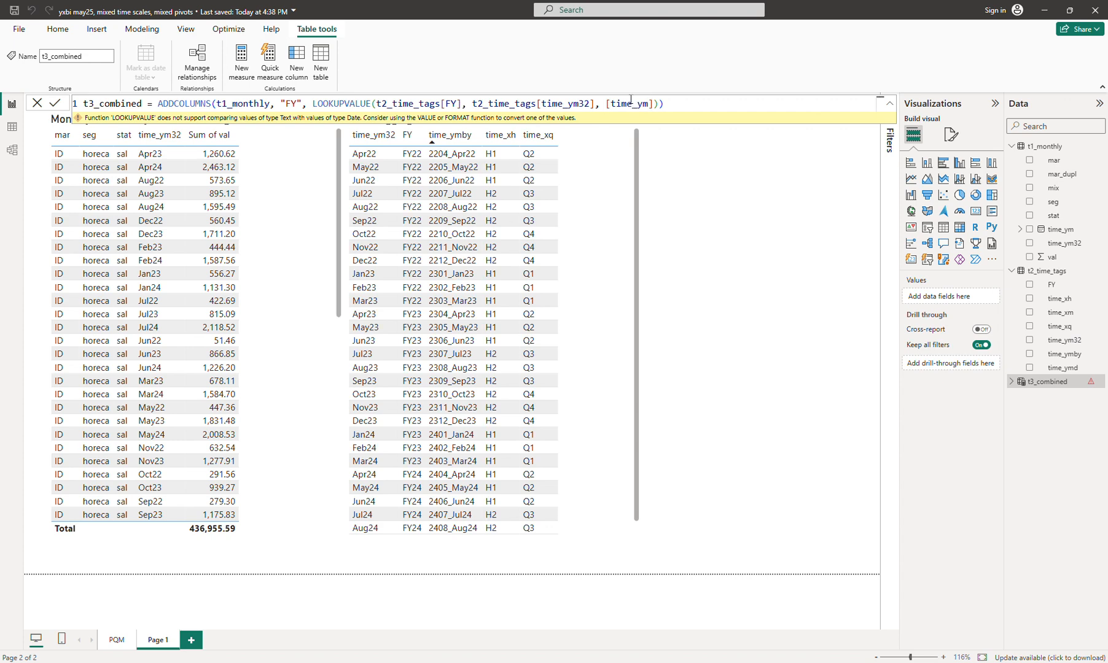
pyautogui.click(682, 102)
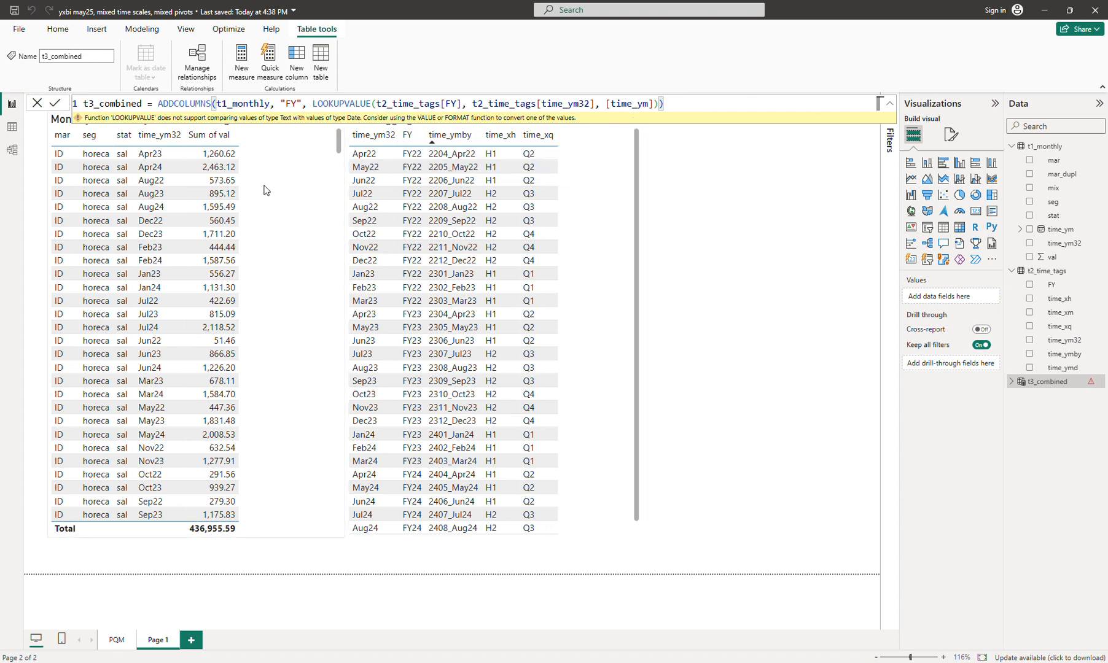
# Step: Compare the data types of time_ym32 in t1_monthly and t2_time_tags and return to the t3_combined formula
pyautogui.click(604, 103)
pyautogui.click(1013, 382)
pyautogui.click(1049, 272)
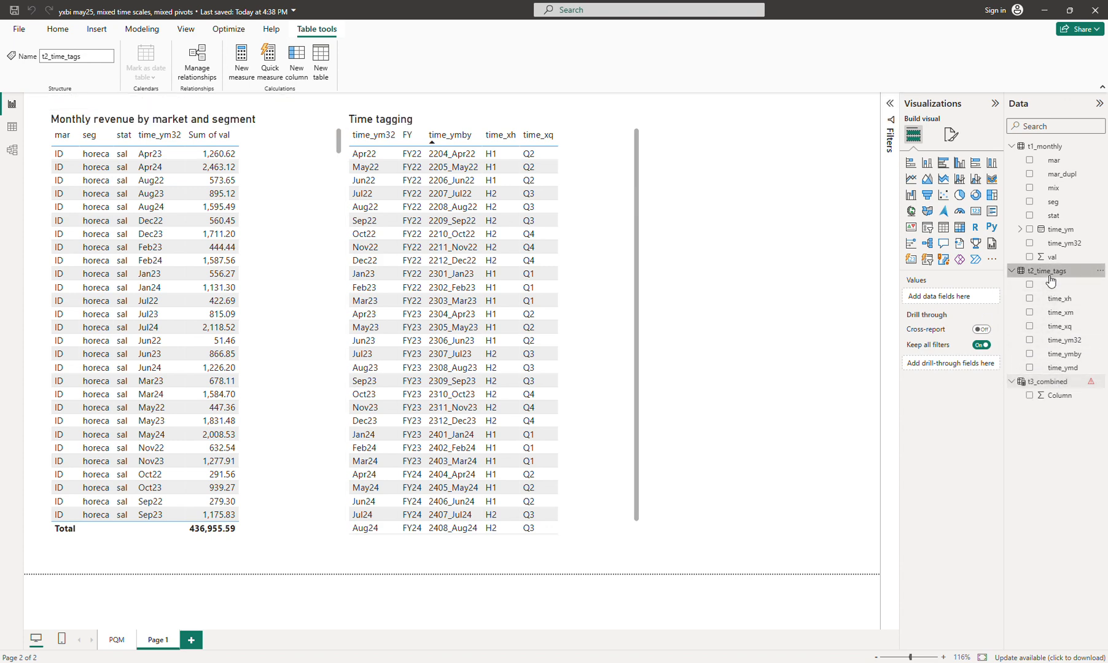
pyautogui.click(1056, 245)
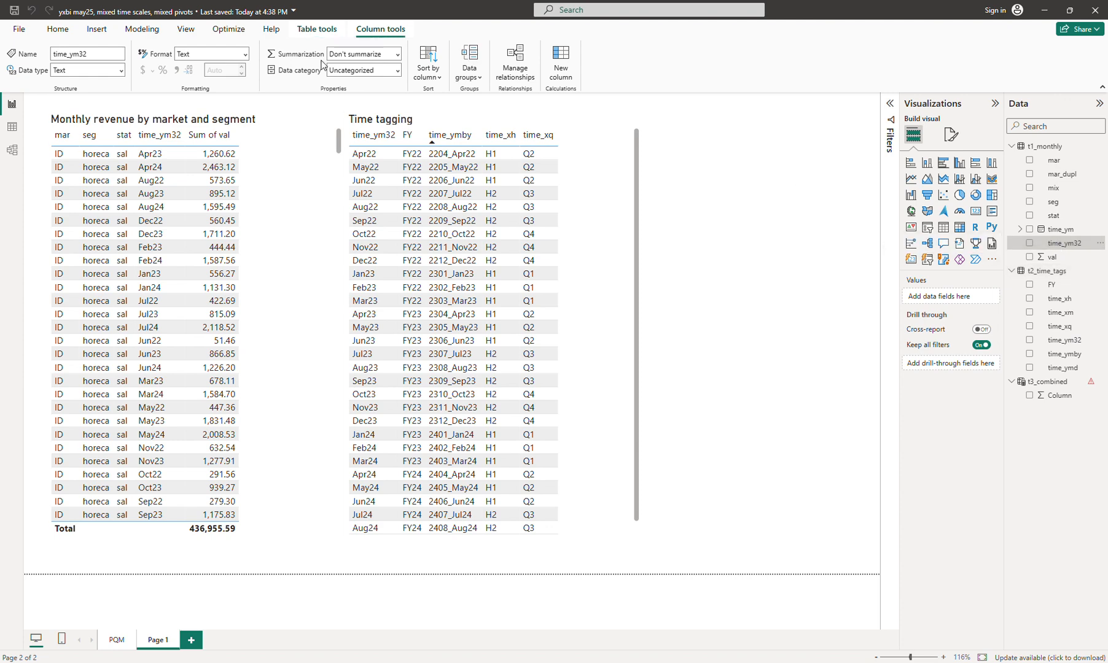
pyautogui.click(1065, 345)
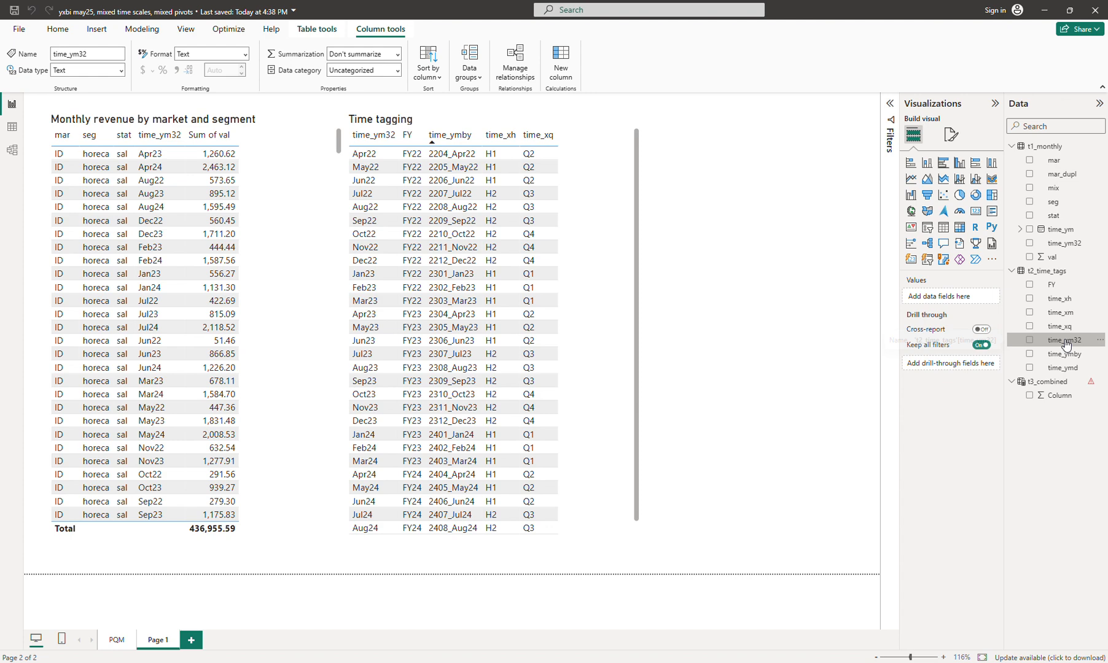
pyautogui.click(1030, 275)
pyautogui.click(1060, 382)
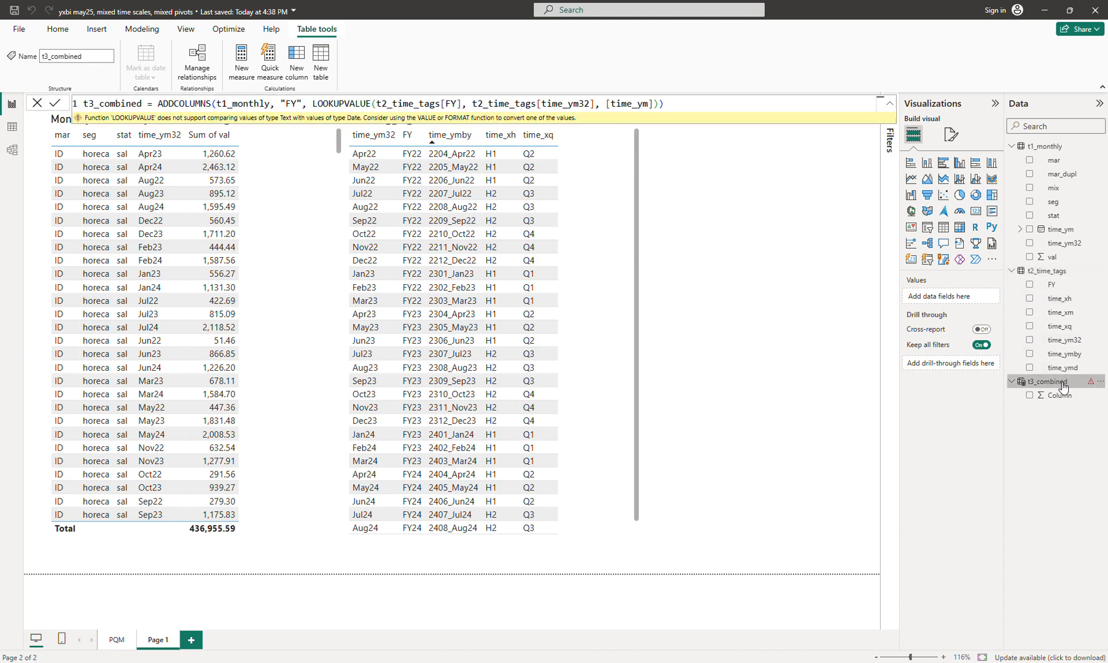
# Step: Replace the lookup's search value [time_ym] with an empty text string "" and commit the t3_combined formula
pyautogui.click(605, 103)
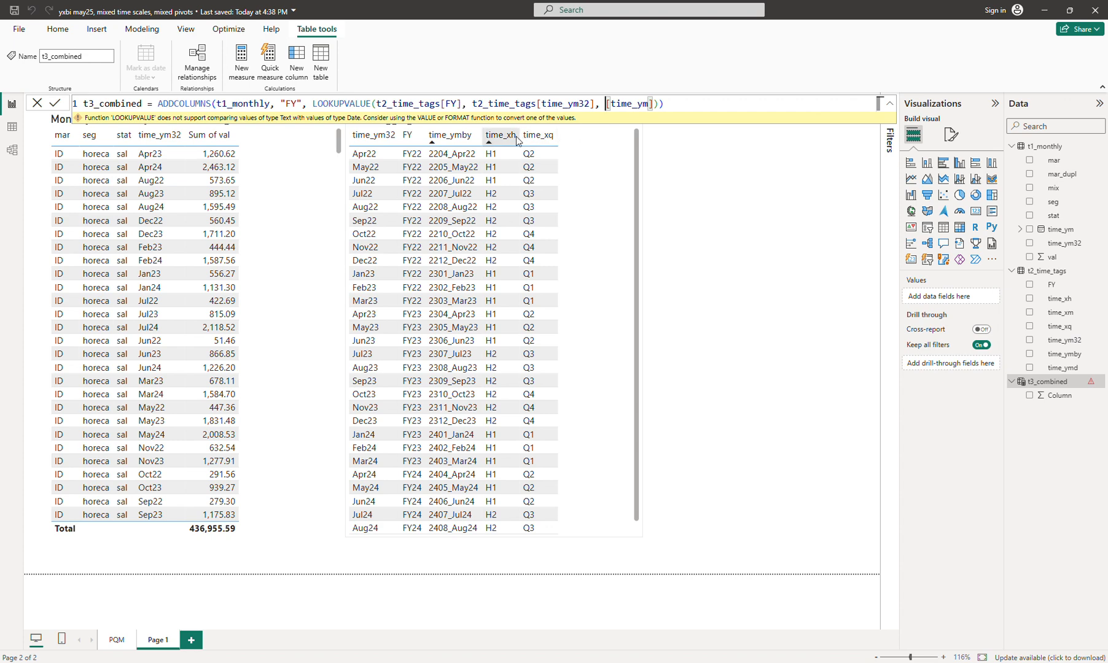
pyautogui.doubleClick(507, 104)
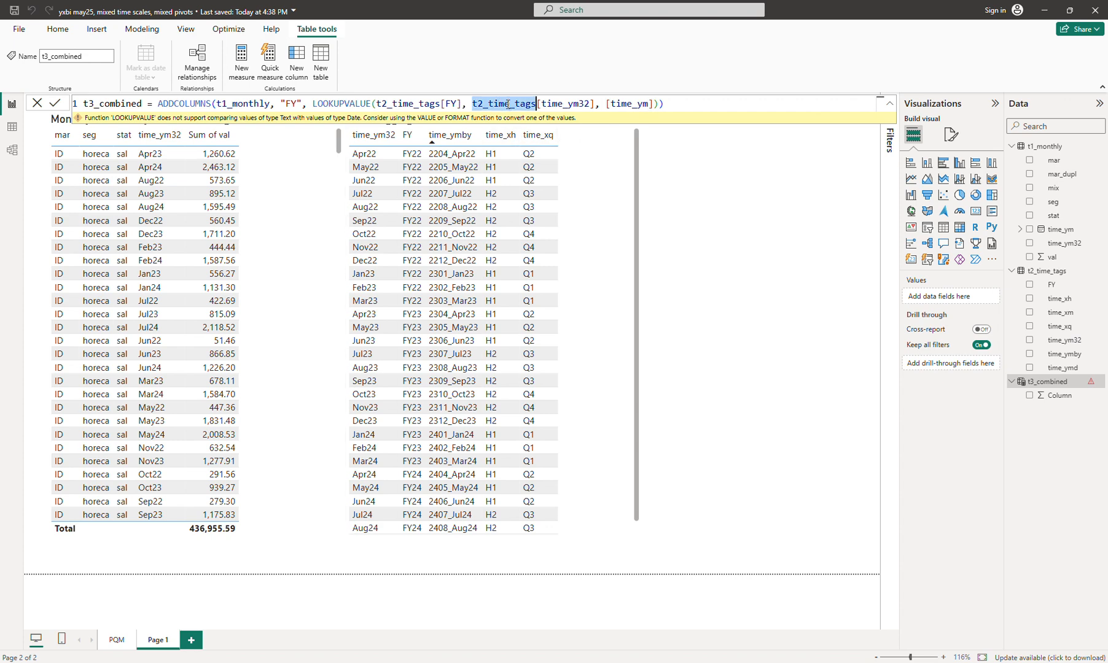
pyautogui.click(604, 103)
pyautogui.keyDown('shift'); pyautogui.click(652, 104); pyautogui.keyUp('shift')
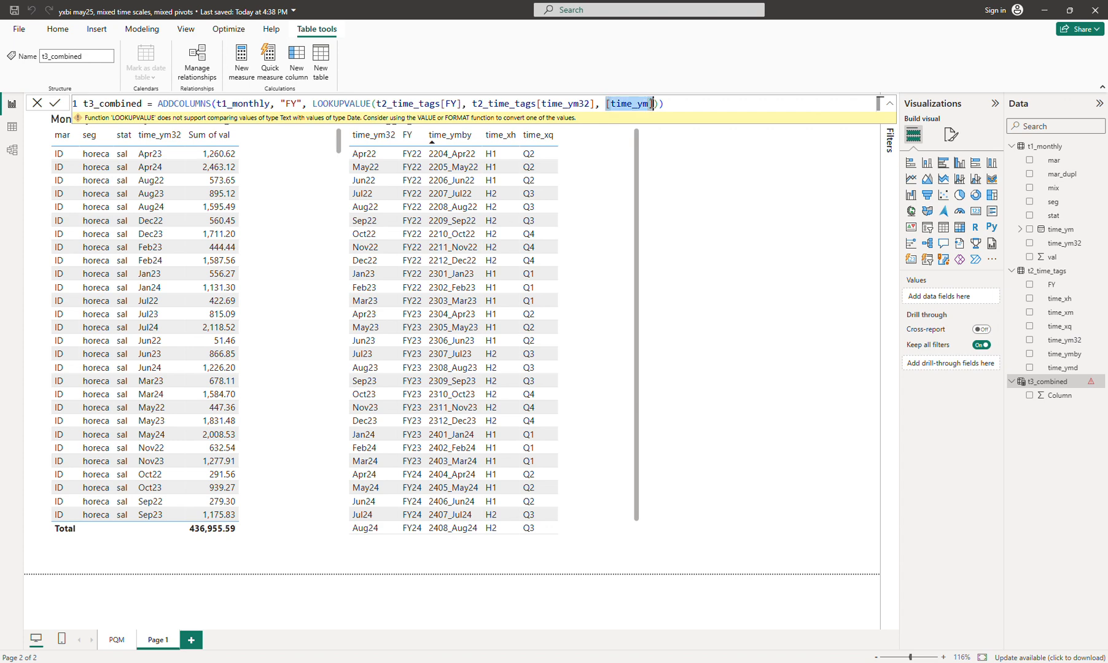
pyautogui.write('""')
pyautogui.press('Return')
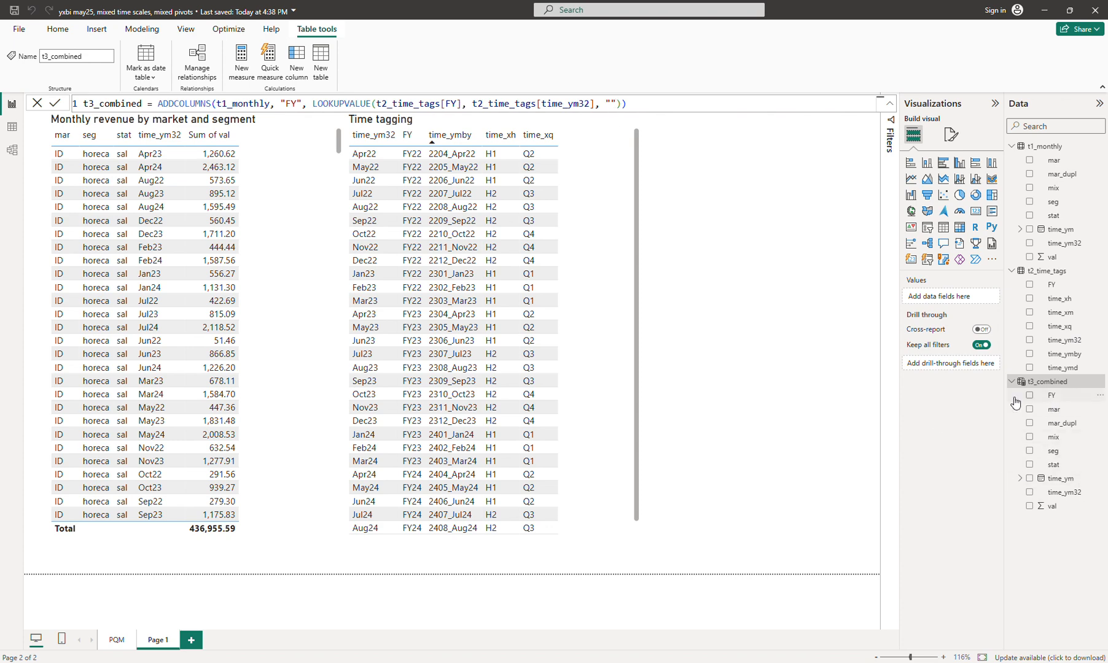
# Step: Narrow the monthly revenue and time tagging tables and shift the time tagging table closer to the revenue table
pyautogui.click(638, 261)
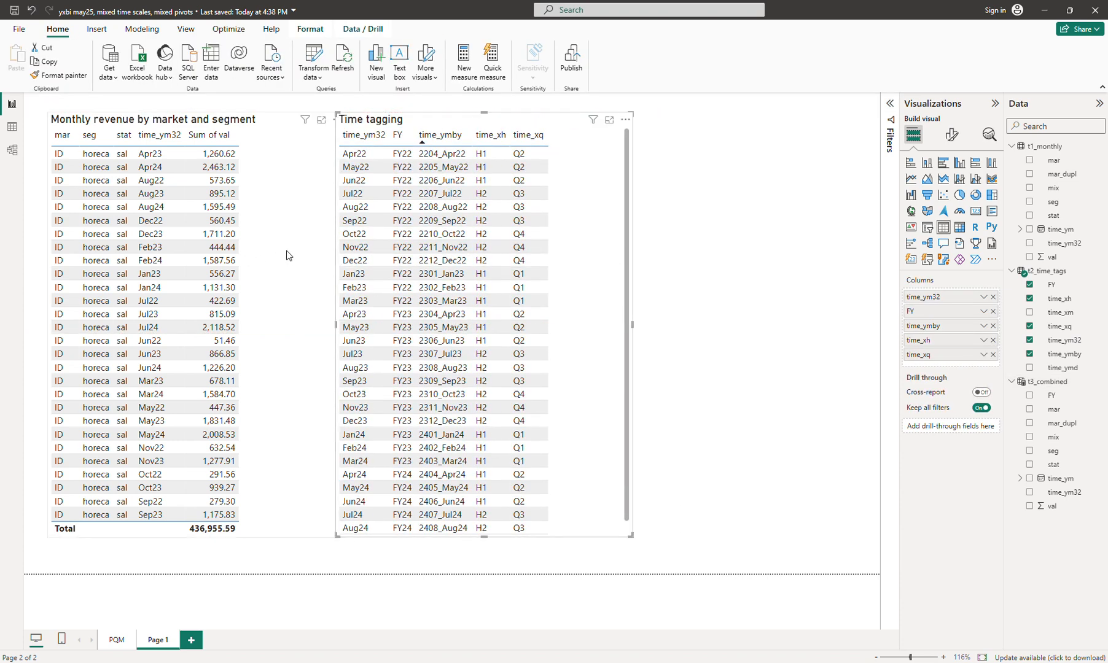
pyautogui.click(286, 256)
pyautogui.moveTo(344, 323); pyautogui.dragTo(283, 325)
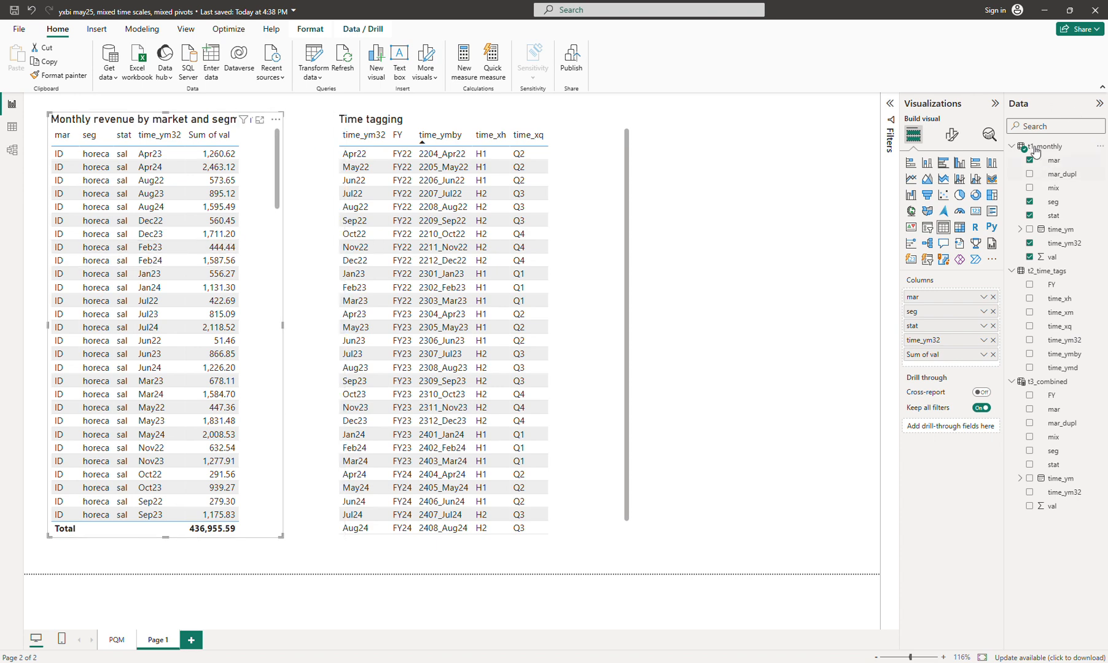
pyautogui.click(593, 341)
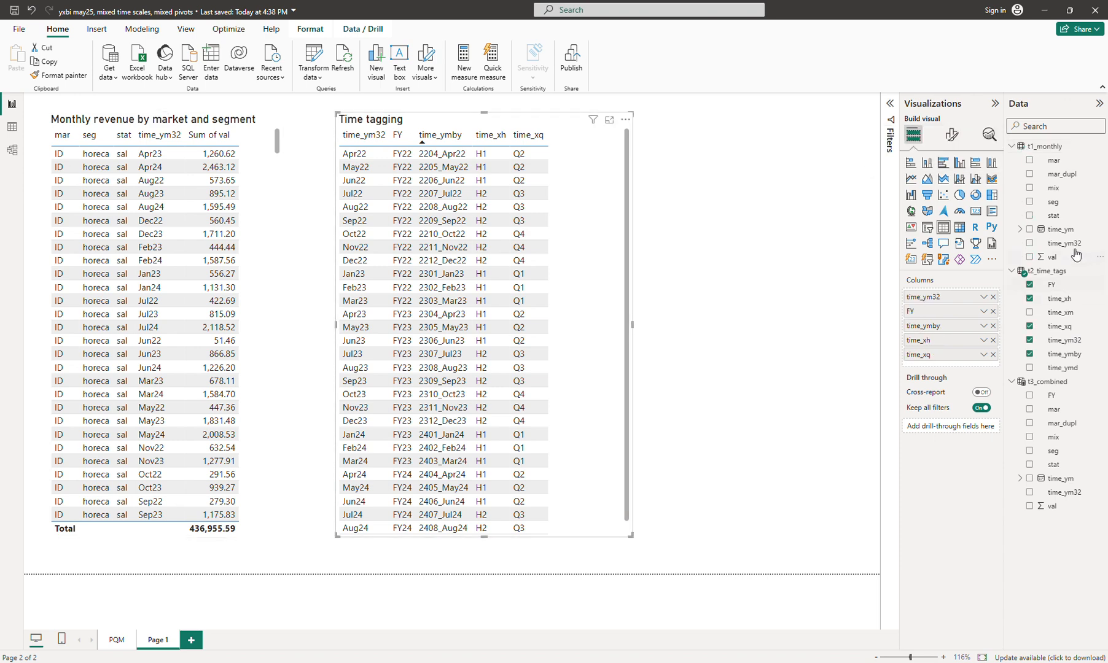
pyautogui.moveTo(631, 323); pyautogui.dragTo(528, 345)
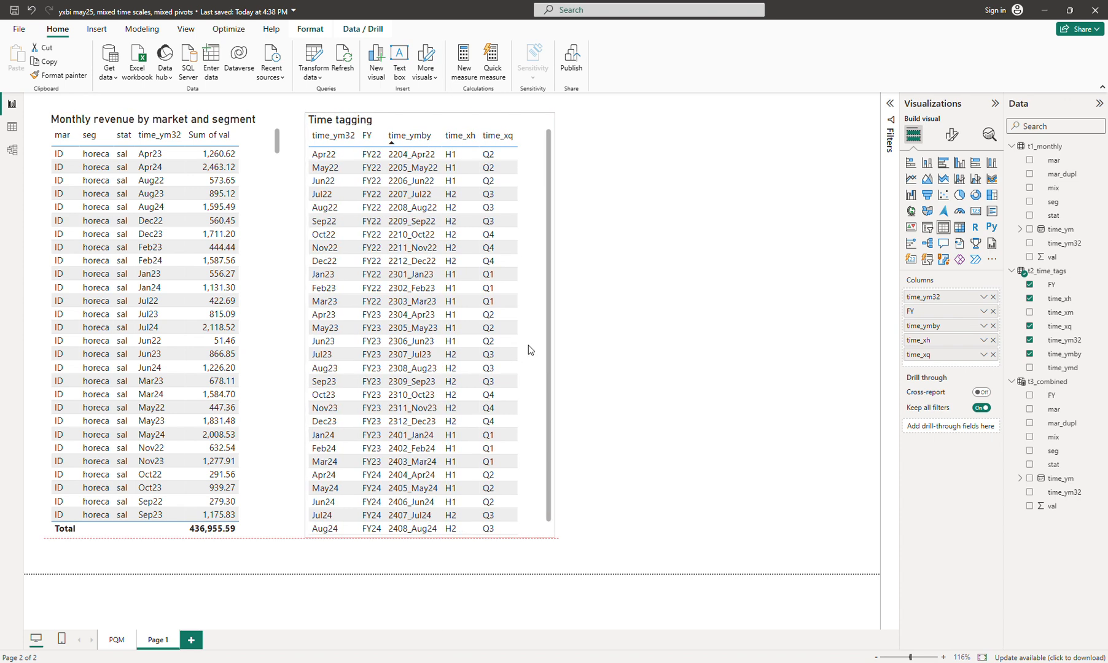
# Step: Create a new table visual from t3_combined with the fields time_ym32, val and FY
pyautogui.click(659, 362)
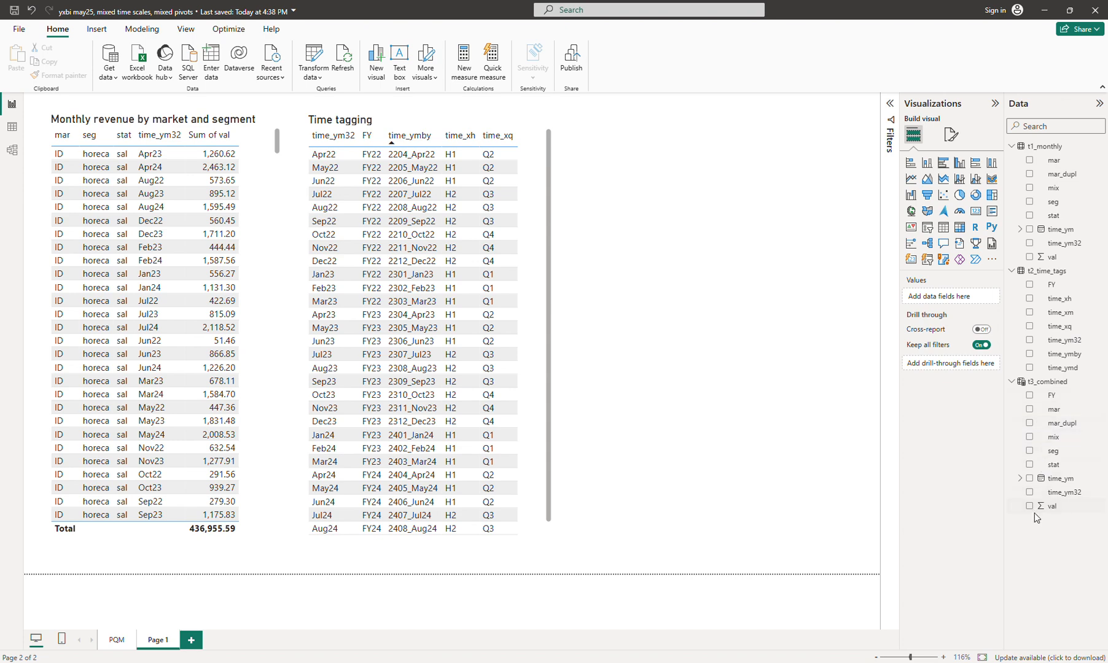
pyautogui.click(1028, 493)
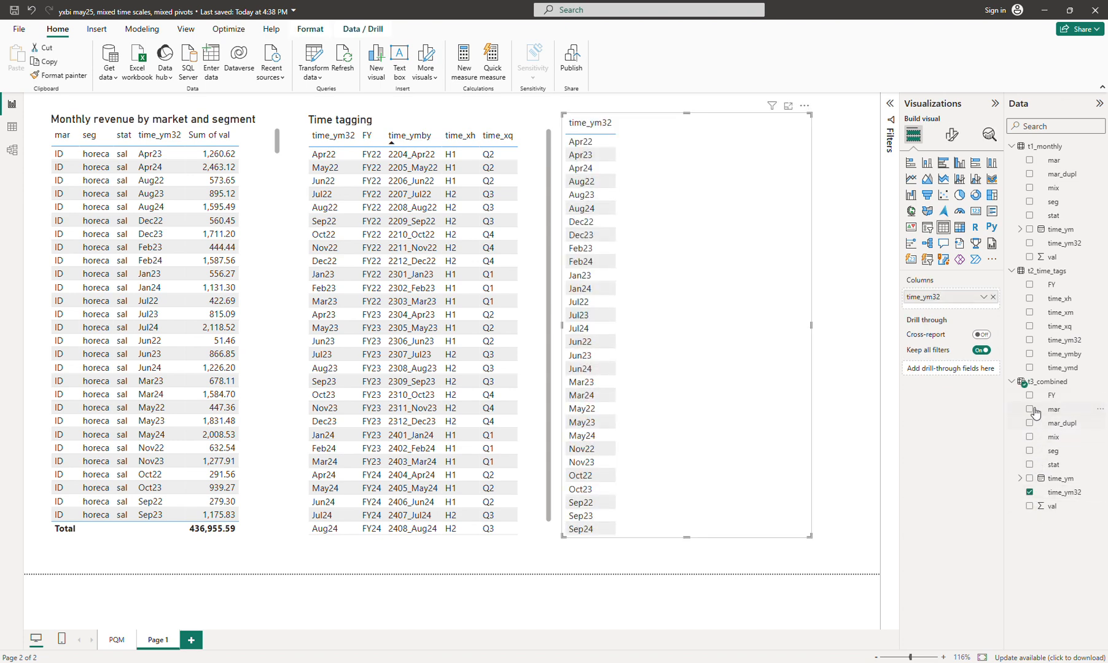
pyautogui.click(1029, 506)
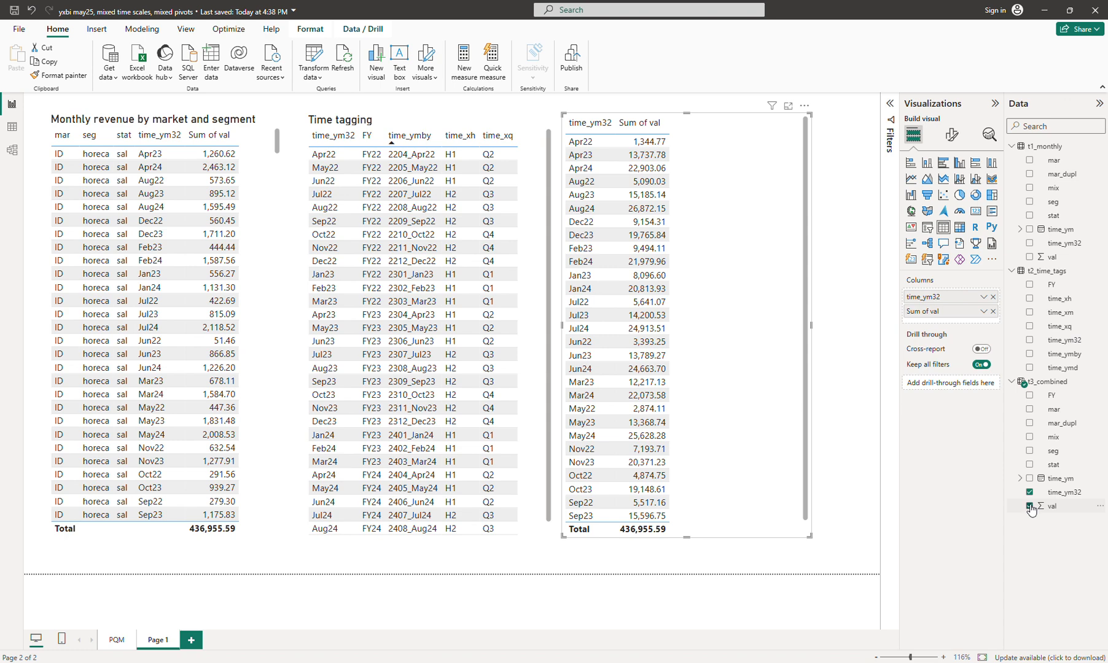
pyautogui.click(1029, 395)
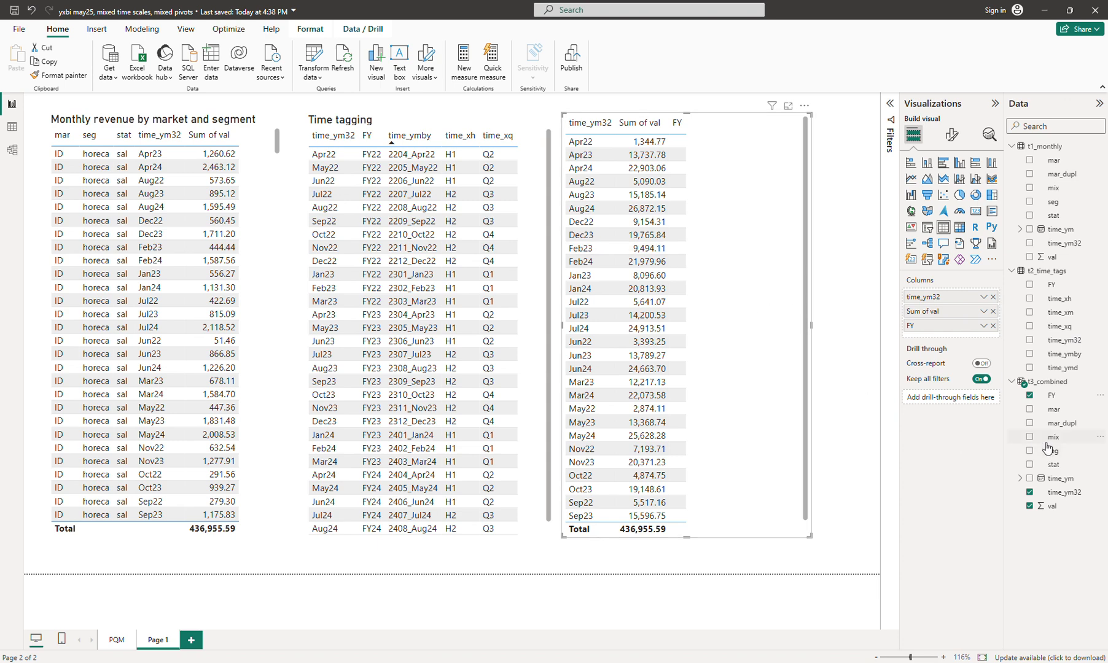
# Step: Try "abc" as the lookup's search value in the t3_combined formula
pyautogui.click(1030, 382)
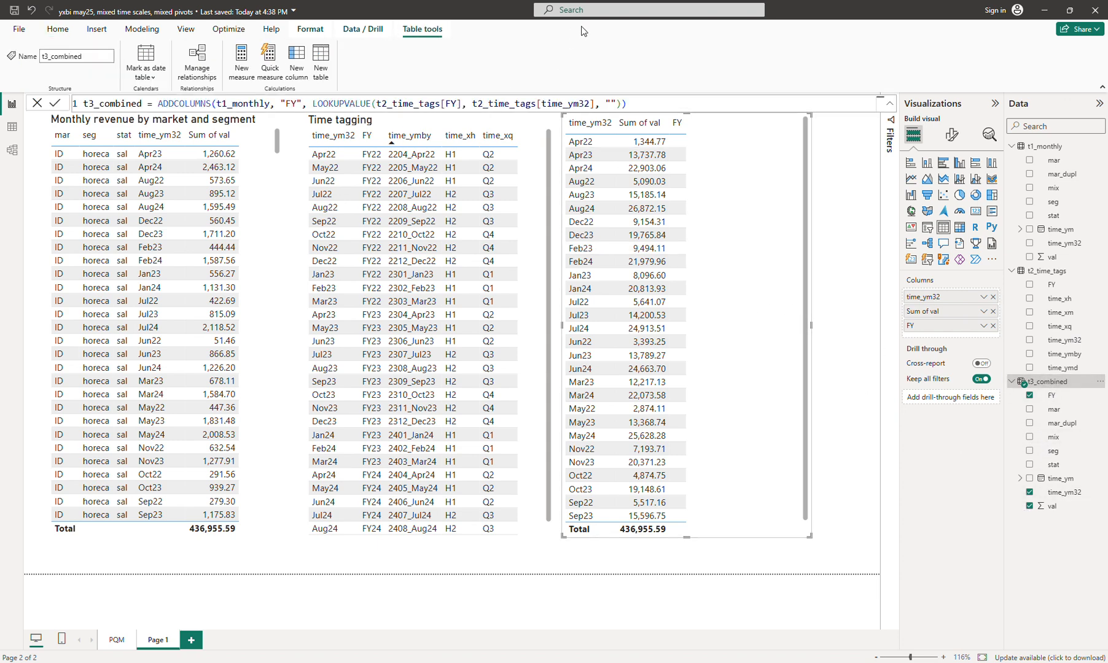
pyautogui.click(889, 103)
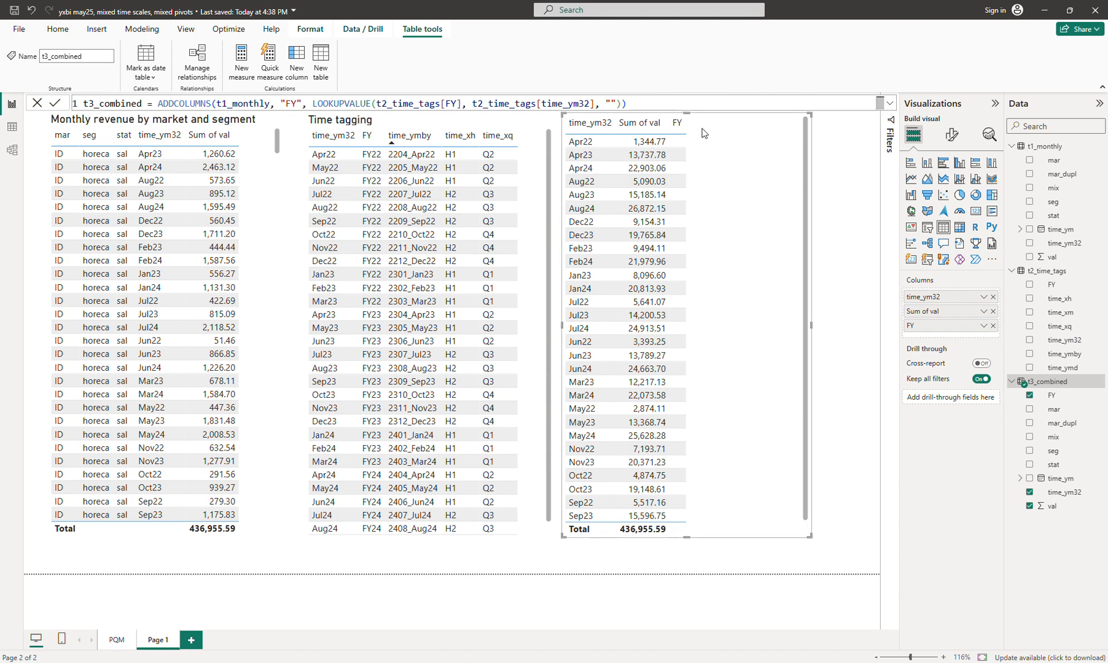
pyautogui.click(616, 102)
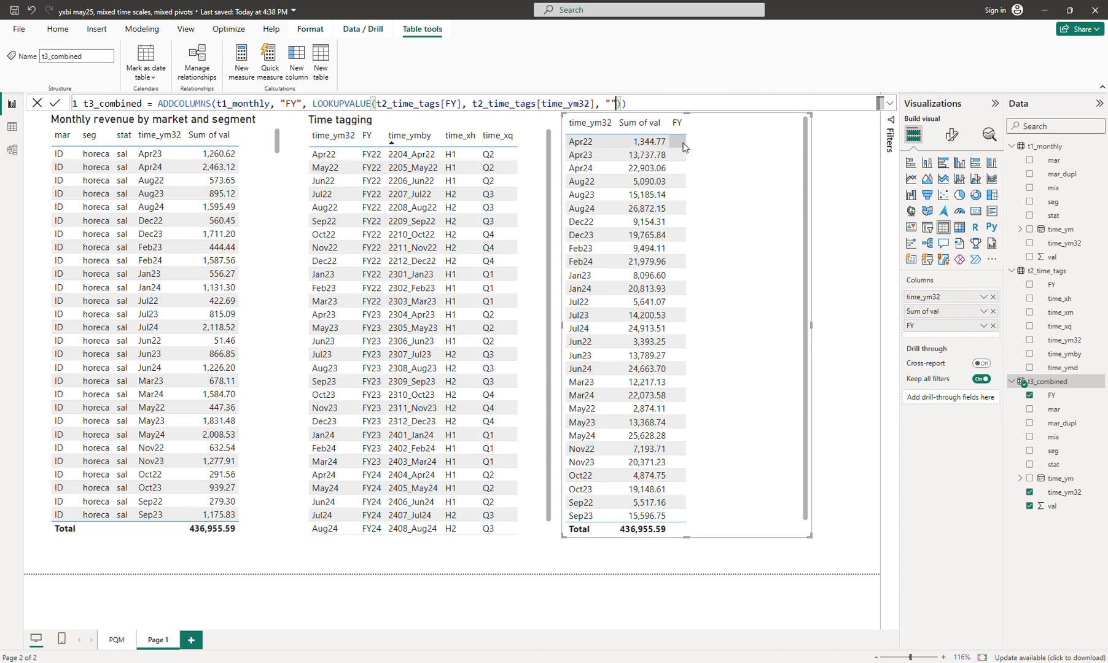
pyautogui.write('abc")')
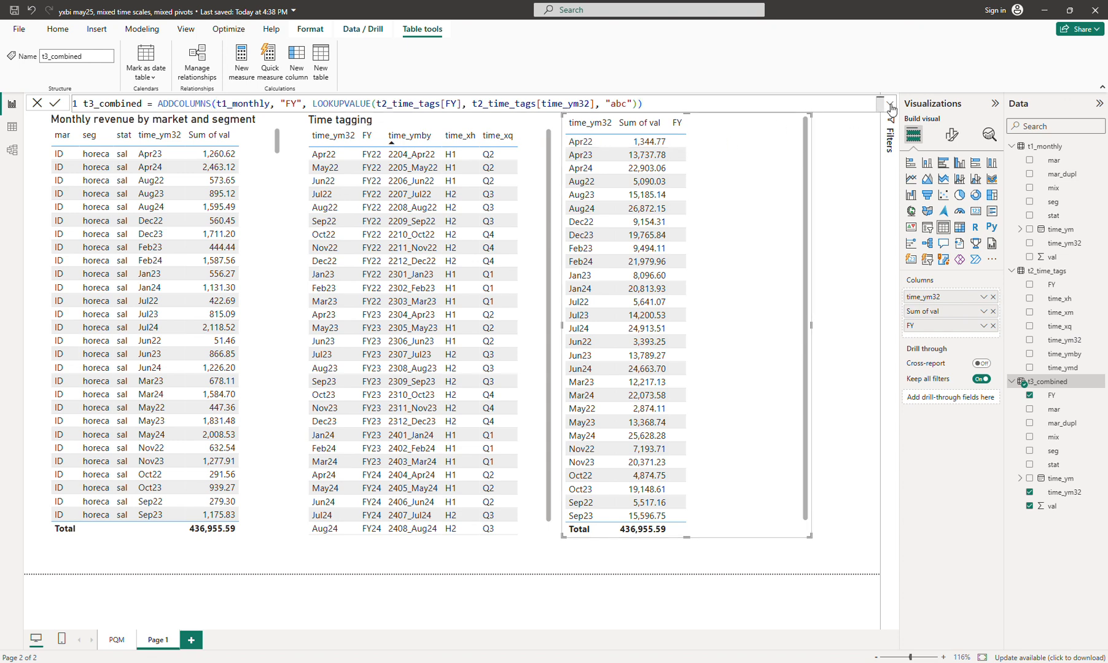
# Step: Replace the "abc" search value in the t3_combined lookup with a FORMAT function call
pyautogui.click(635, 103)
pyautogui.press('BackSpace')
pyautogui.press('BackSpace')
pyautogui.press('BackSpace')
pyautogui.press('BackSpace')
pyautogui.press('BackSpace')
pyautogui.write('fo')
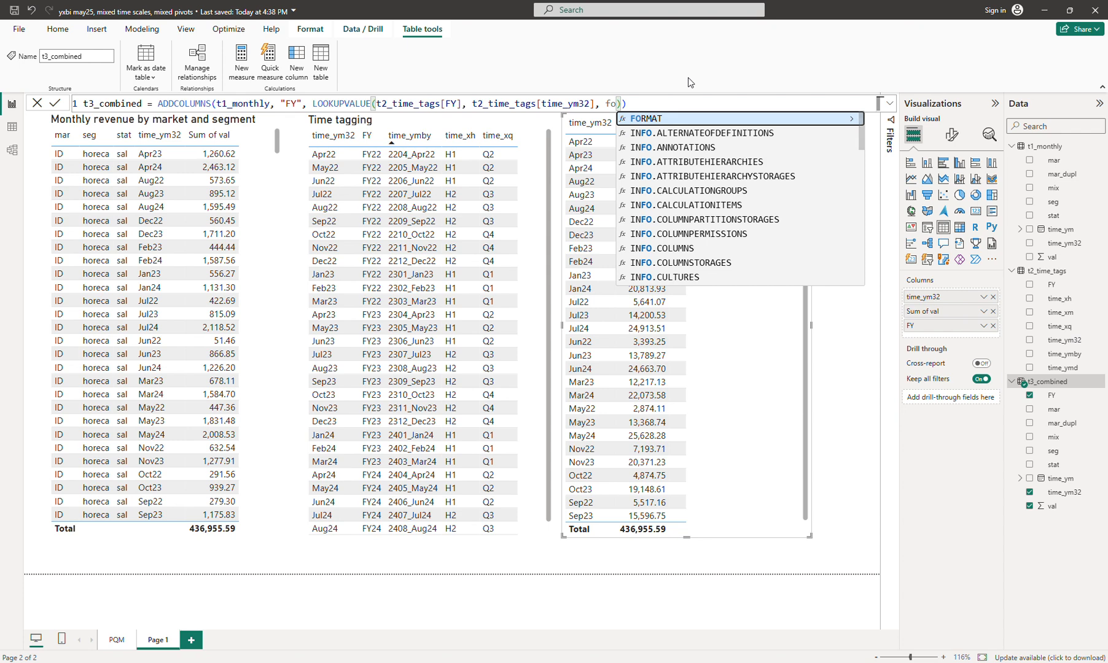
pyautogui.write('for')
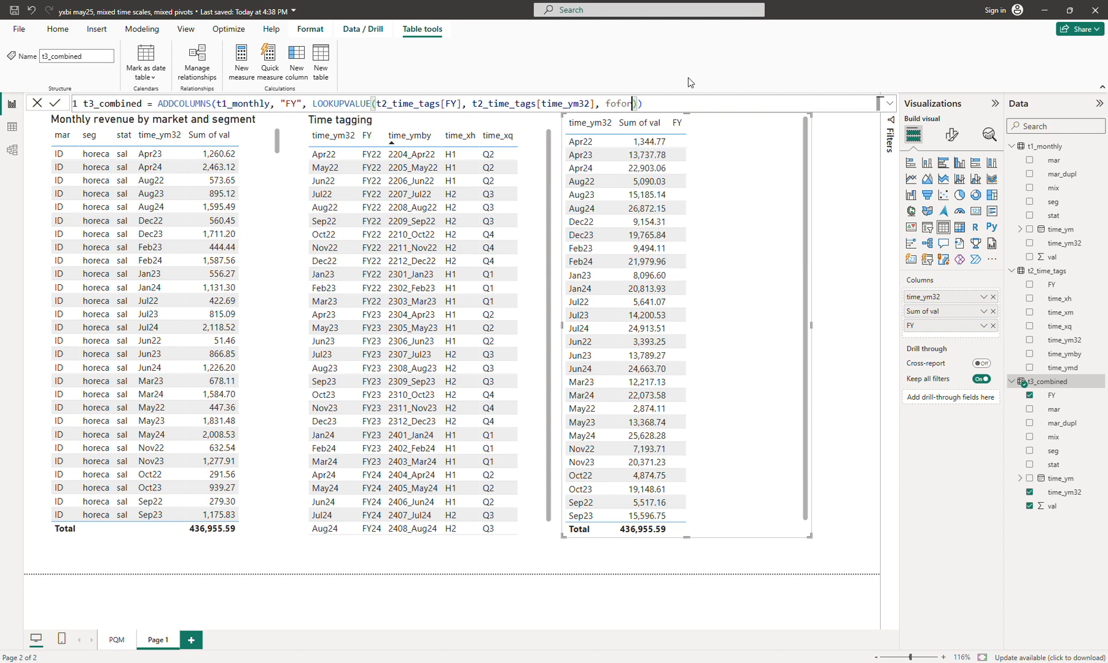
pyautogui.press('BackSpace')
pyautogui.press('BackSpace')
pyautogui.press('BackSpace')
pyautogui.write('rmat')
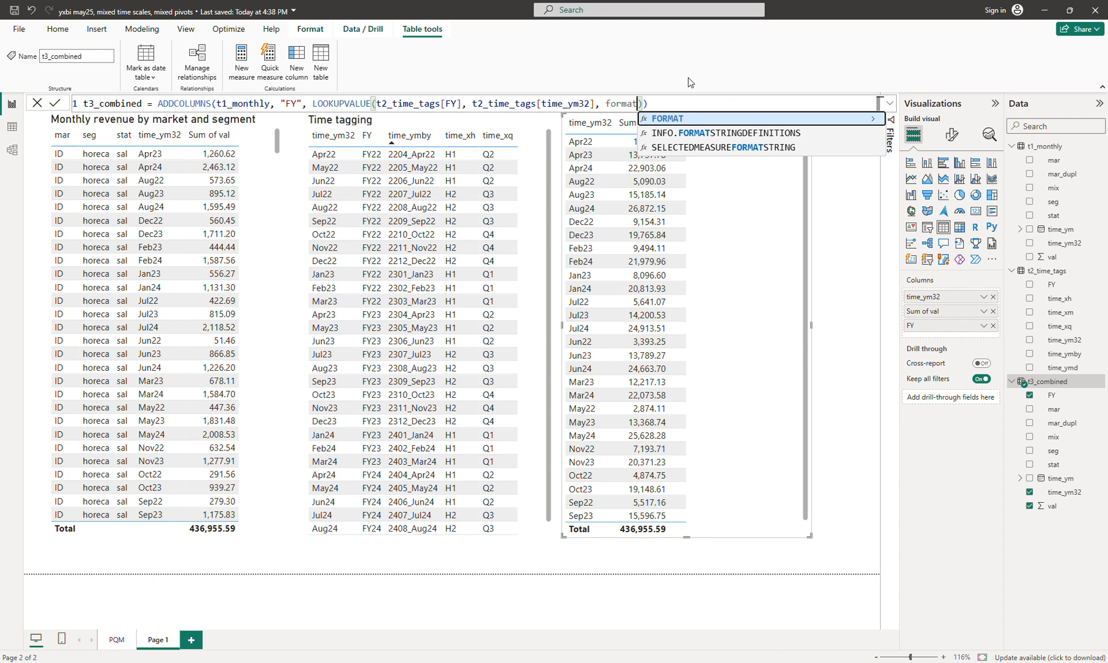
pyautogui.write('(')
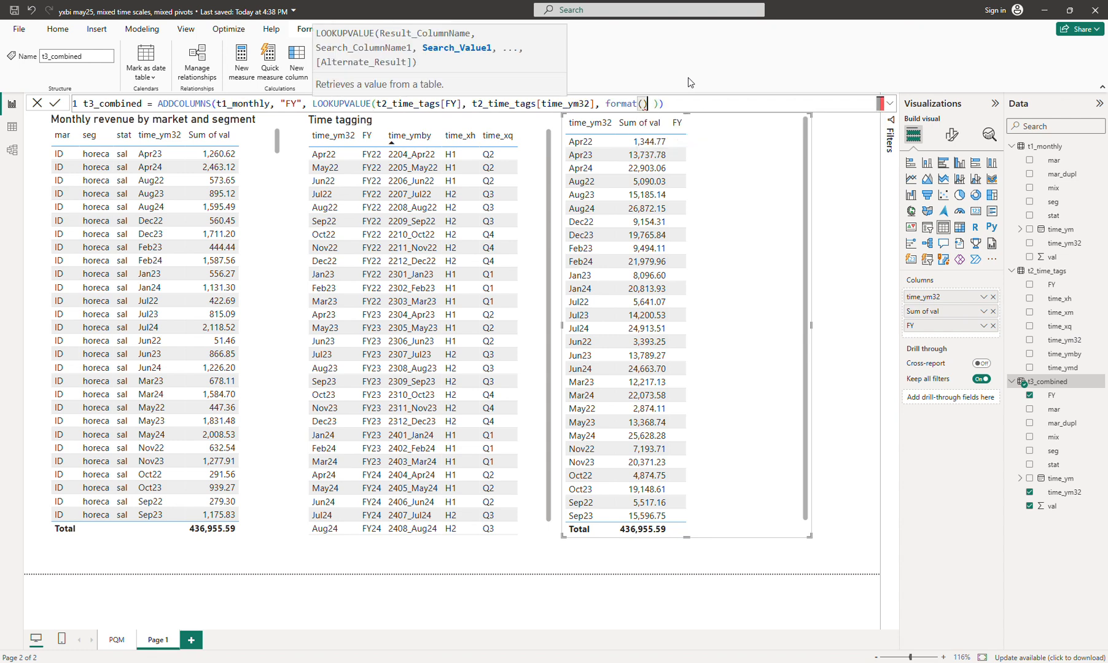
# Step: Give the FORMAT function the arguments [time_ym32] and "MMMyy", and commit the t3_combined formula
pyautogui.write('[')
pyautogui.press('Down')
pyautogui.press('Down')
pyautogui.press('Down')
pyautogui.press('Down')
pyautogui.press('Down')
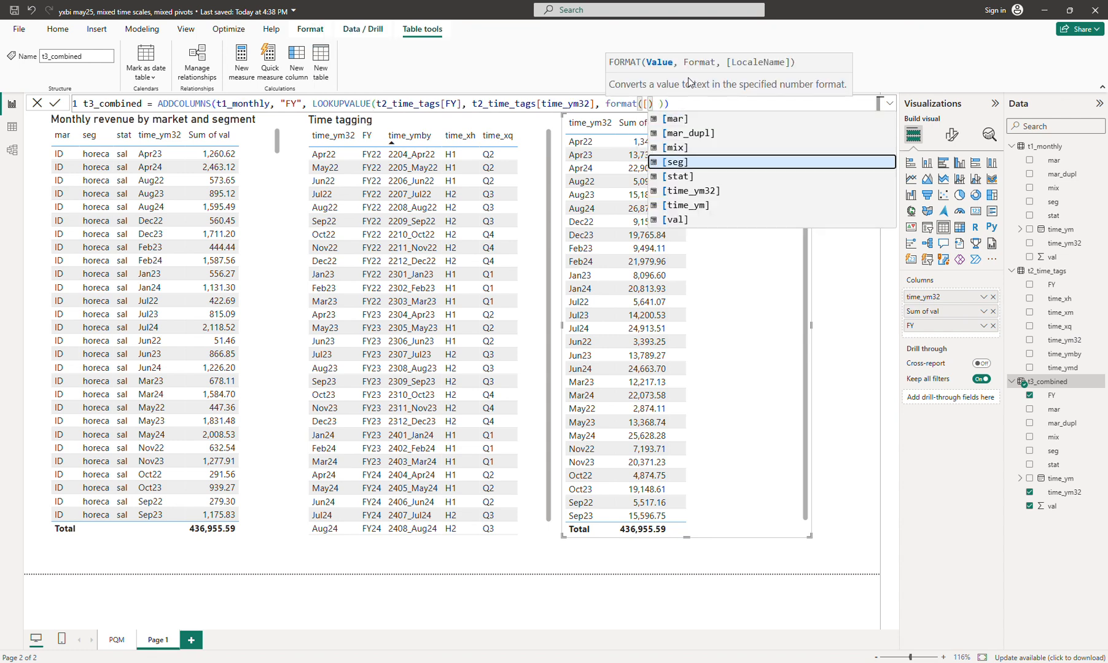
pyautogui.press('Tab')
pyautogui.write(', "')
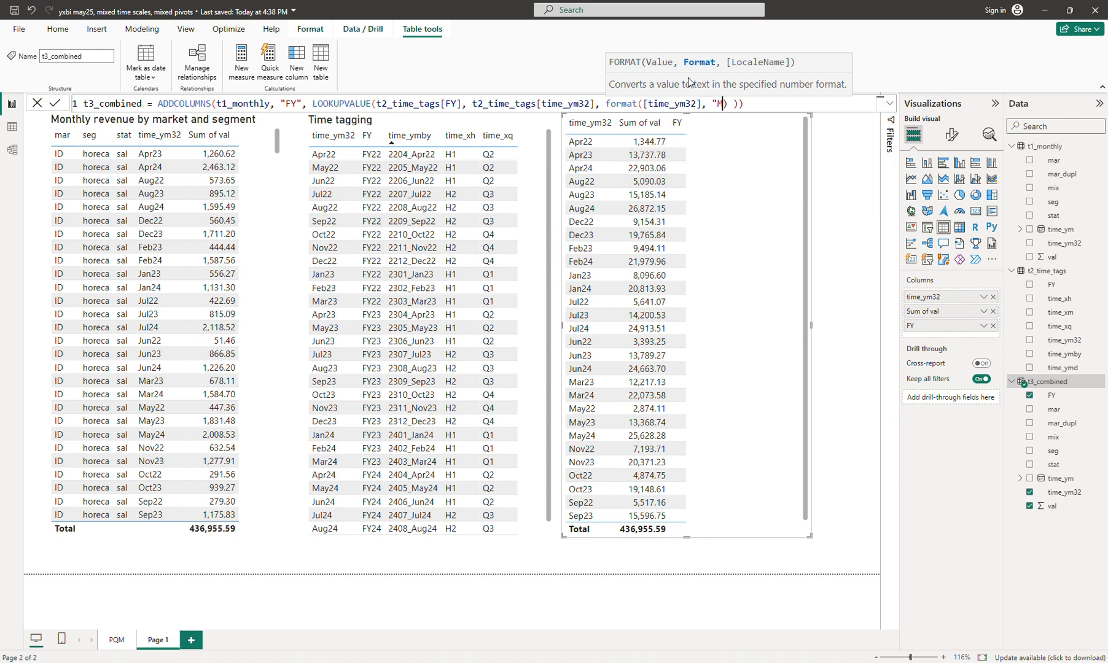
pyautogui.write('MMMyy")')
pyautogui.press('Return')
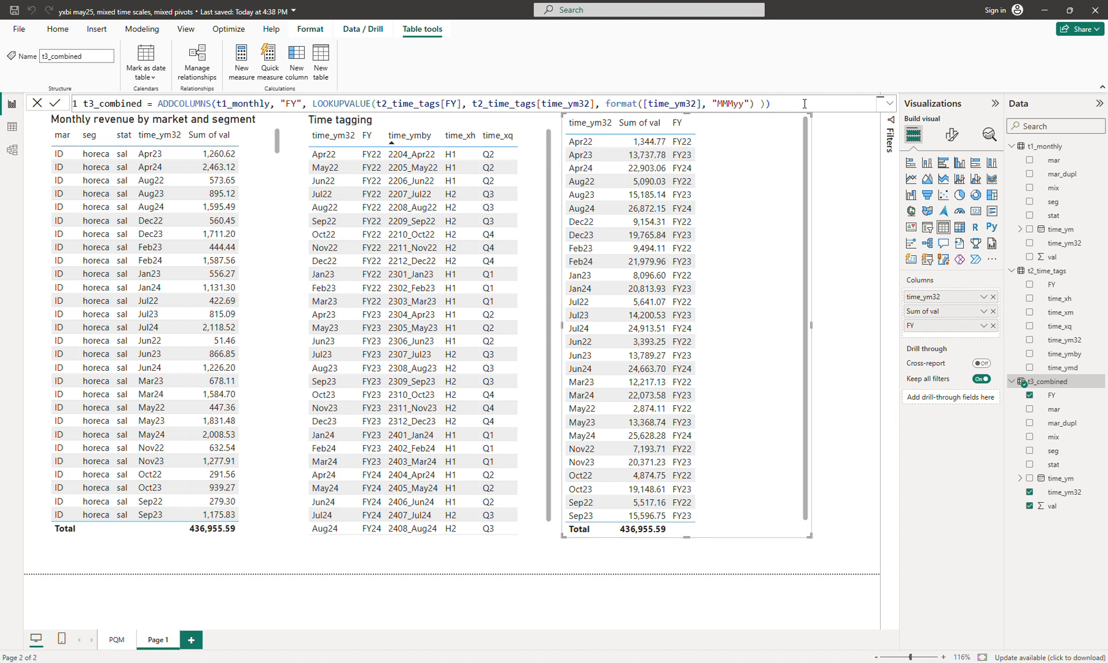
# Step: Break the t3_combined formula into lines, with the "FY" lookup and the closing parenthesis on their own lines and an empty line between them
pyautogui.click(764, 103)
pyautogui.hotkey('shift', 'Return')
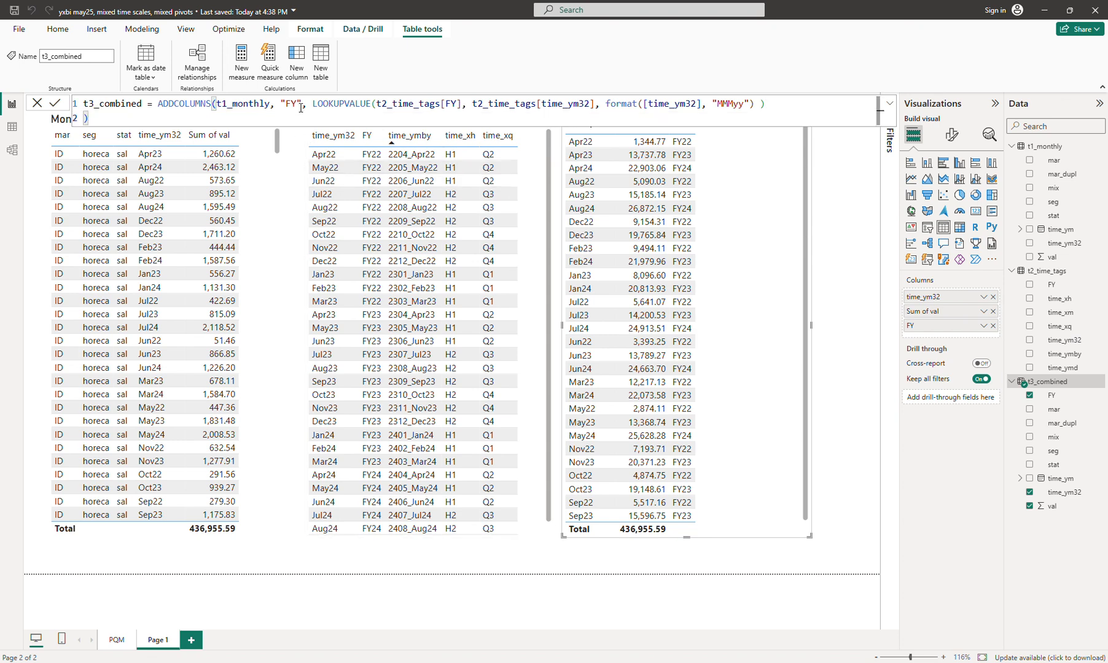
pyautogui.click(275, 103)
pyautogui.hotkey('shift', 'Return')
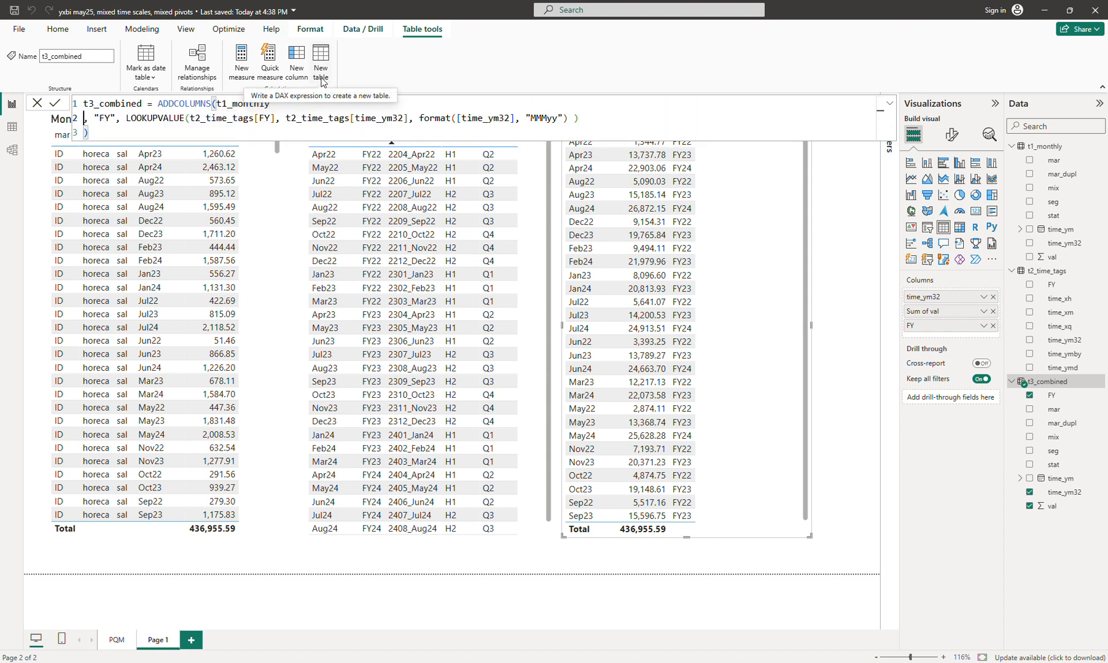
pyautogui.press('Left')
pyautogui.hotkey('shift', 'Return')
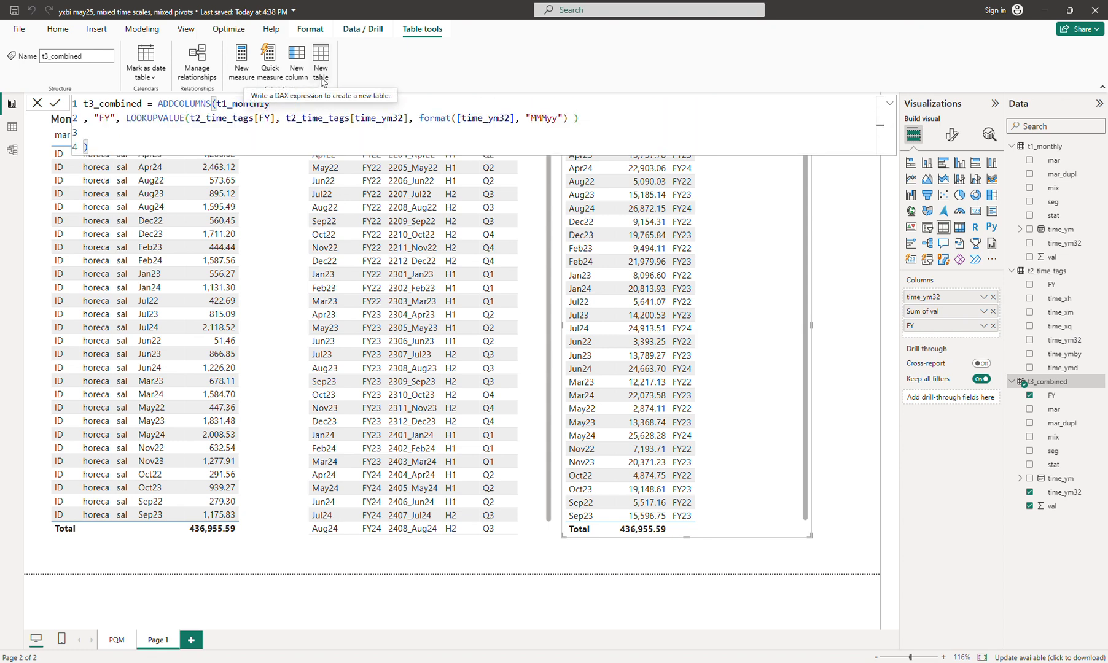
# Step: Duplicate the "FY" lookup line in the t3_combined formula and name the copy's column "time_xq"
pyautogui.hotkey('shift', 'Up')
pyautogui.hotkey('ctrl', 'c')
pyautogui.press('Down')
pyautogui.hotkey('ctrl', 'v')
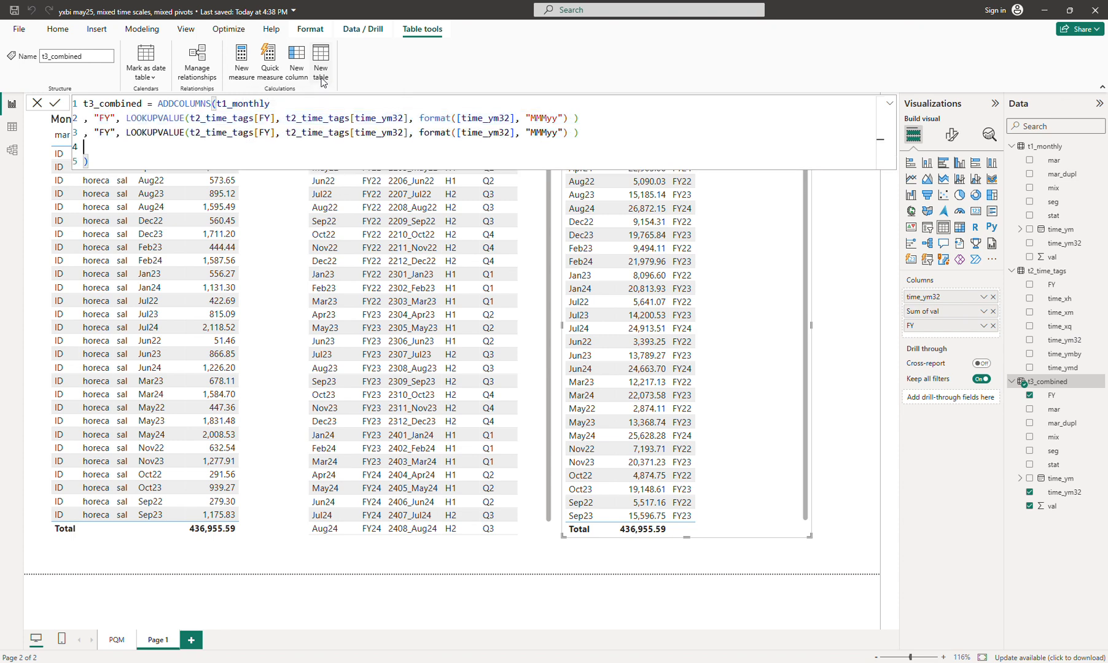
pyautogui.press('BackSpace')
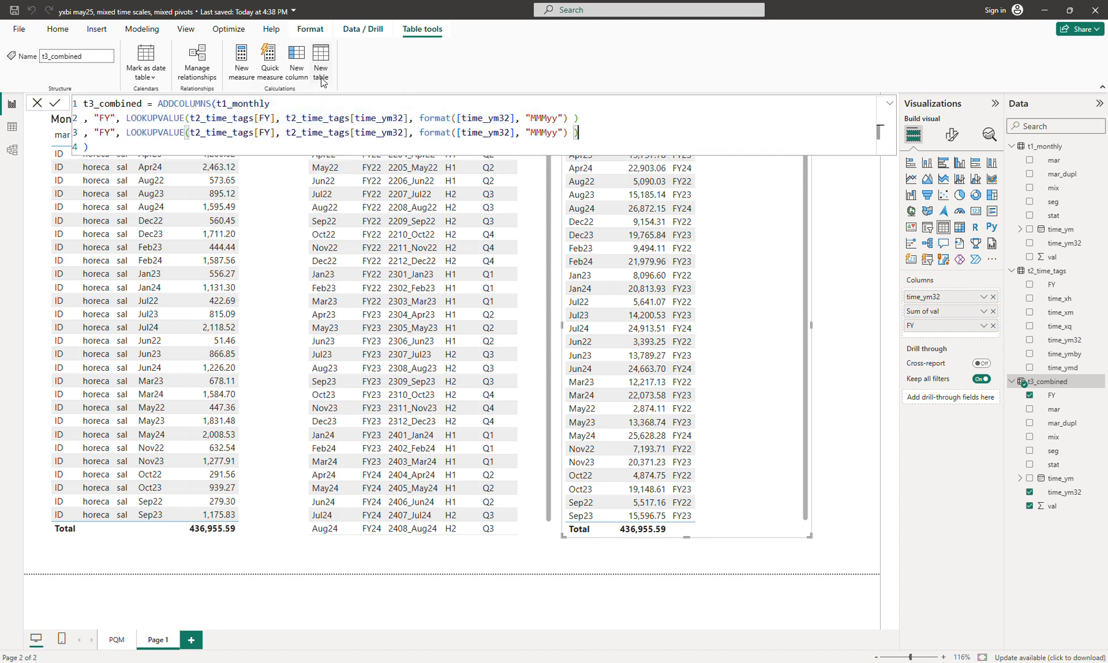
pyautogui.doubleClick(105, 132)
pyautogui.write('t')
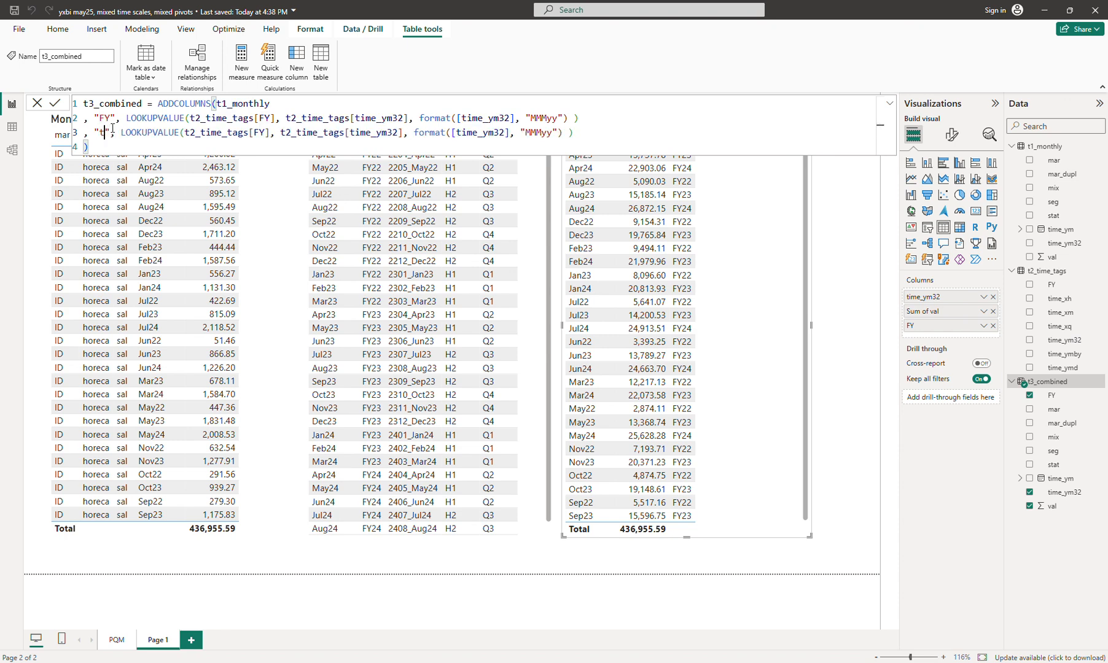
pyautogui.write('ime_xq')
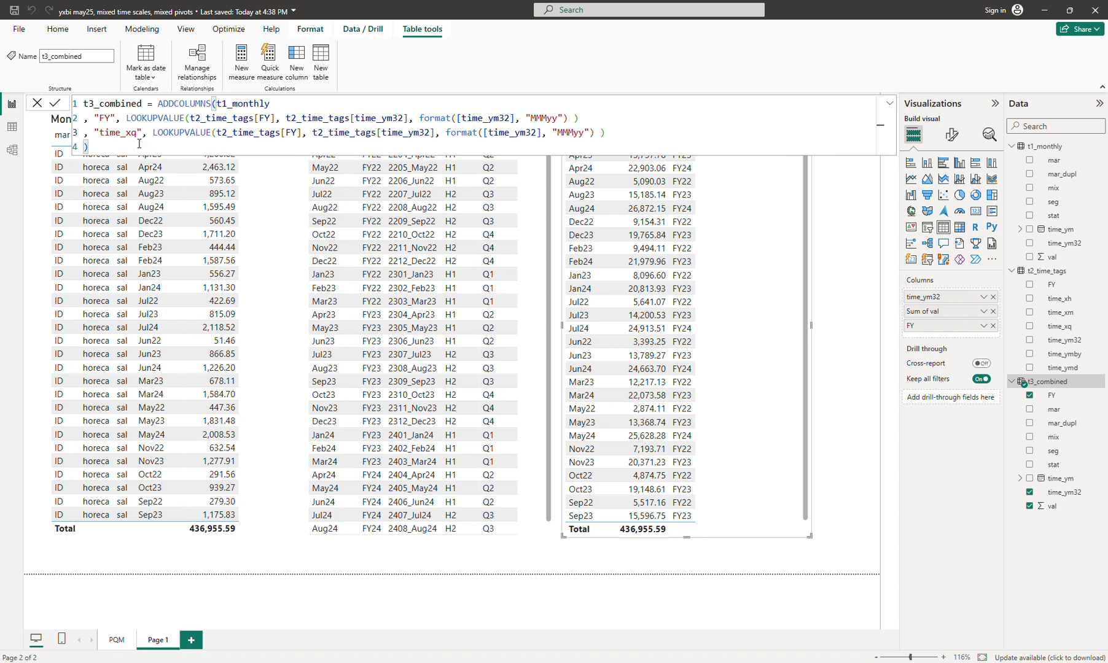
# Step: Try t2_time_tags[time_xq] as the search column of the "time_xq" lookup and commit the formula
pyautogui.doubleClick(409, 134)
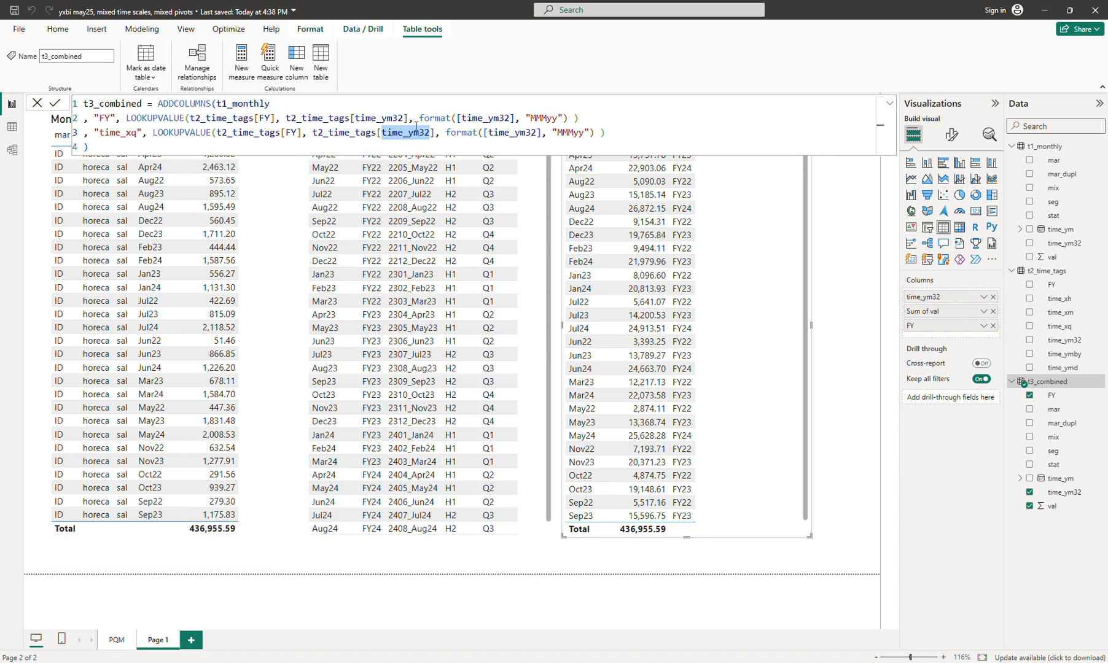
pyautogui.write('t')
pyautogui.press('Down')
pyautogui.press('Down')
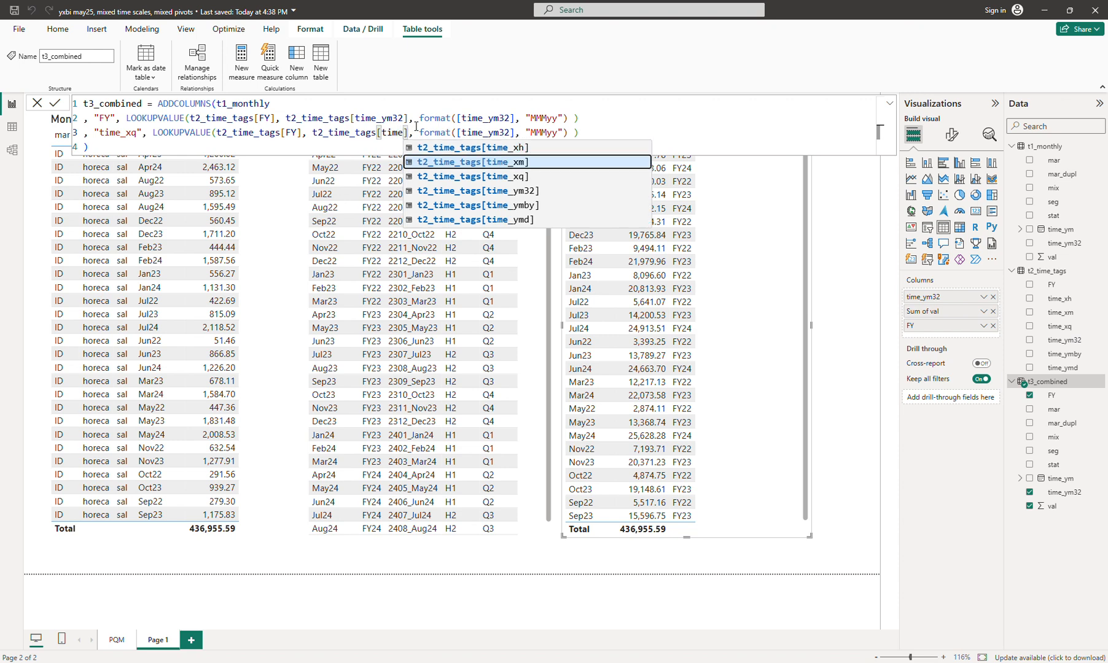
pyautogui.press('Tab')
pyautogui.press('Right')
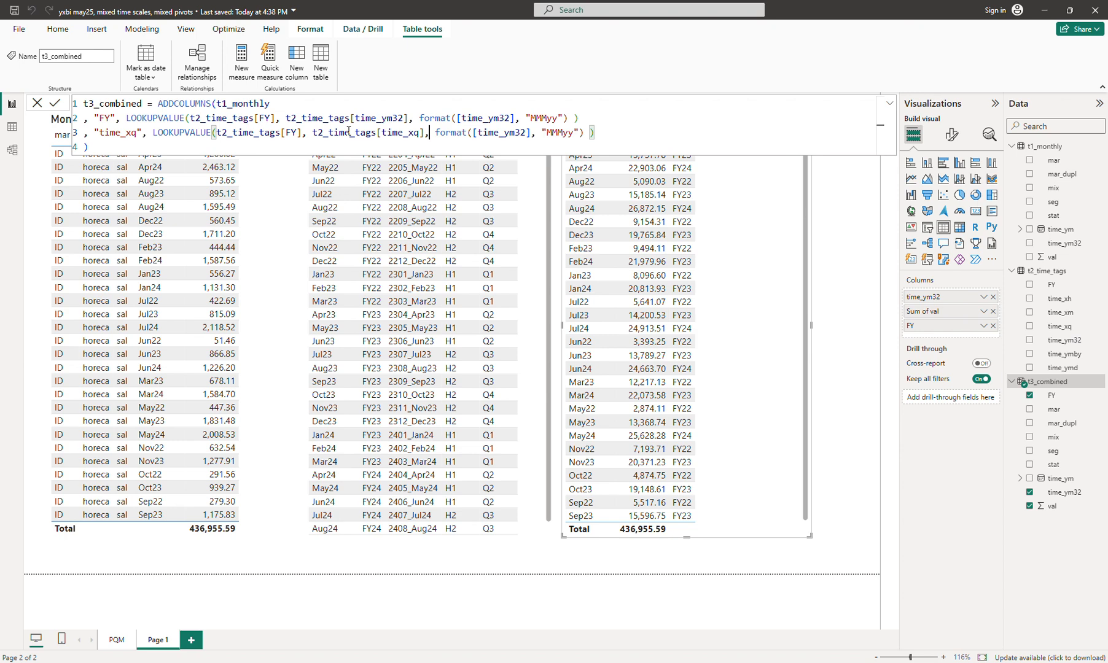
pyautogui.press('Down')
pyautogui.press('Return')
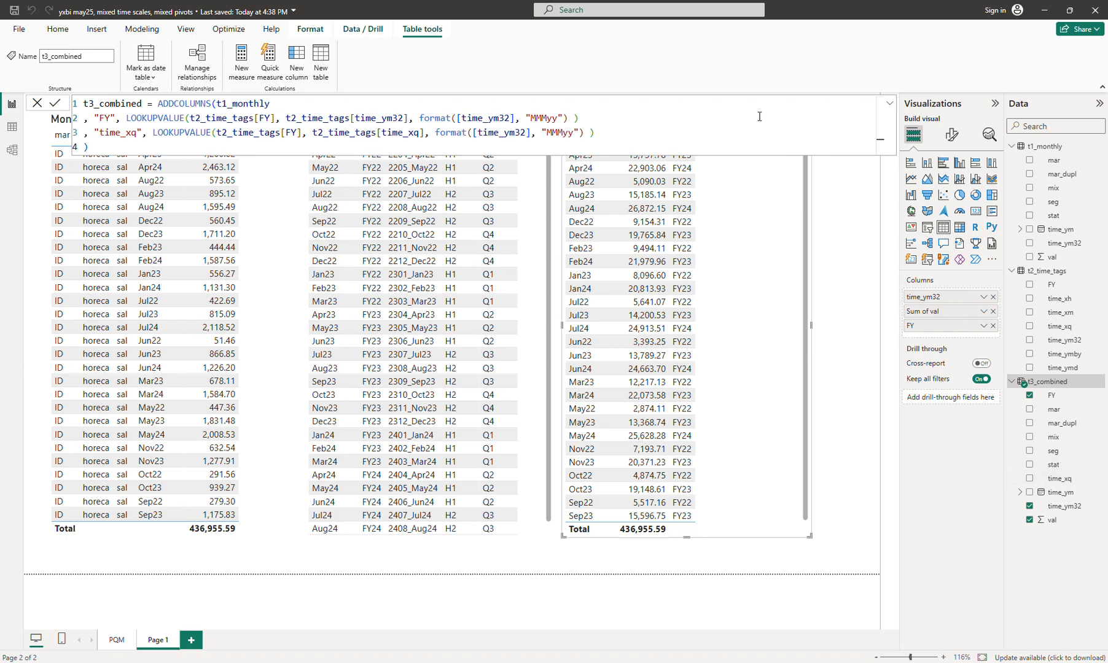
# Step: Examine the rows and columns of t3_combined and t1_monthly in the table view
pyautogui.click(11, 127)
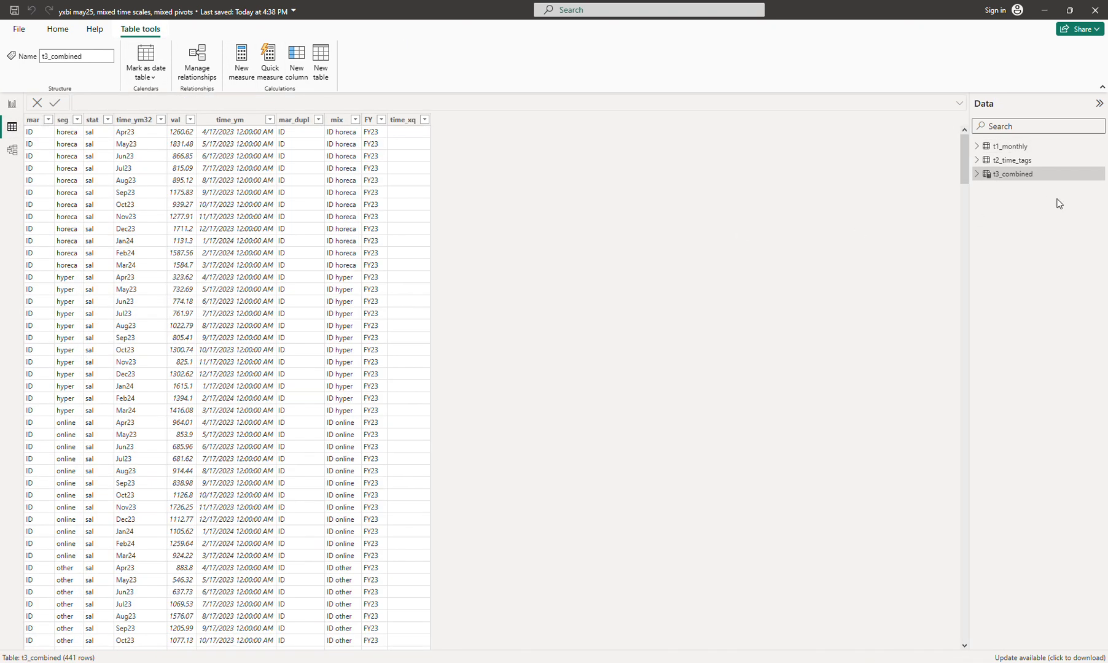
pyautogui.click(1010, 146)
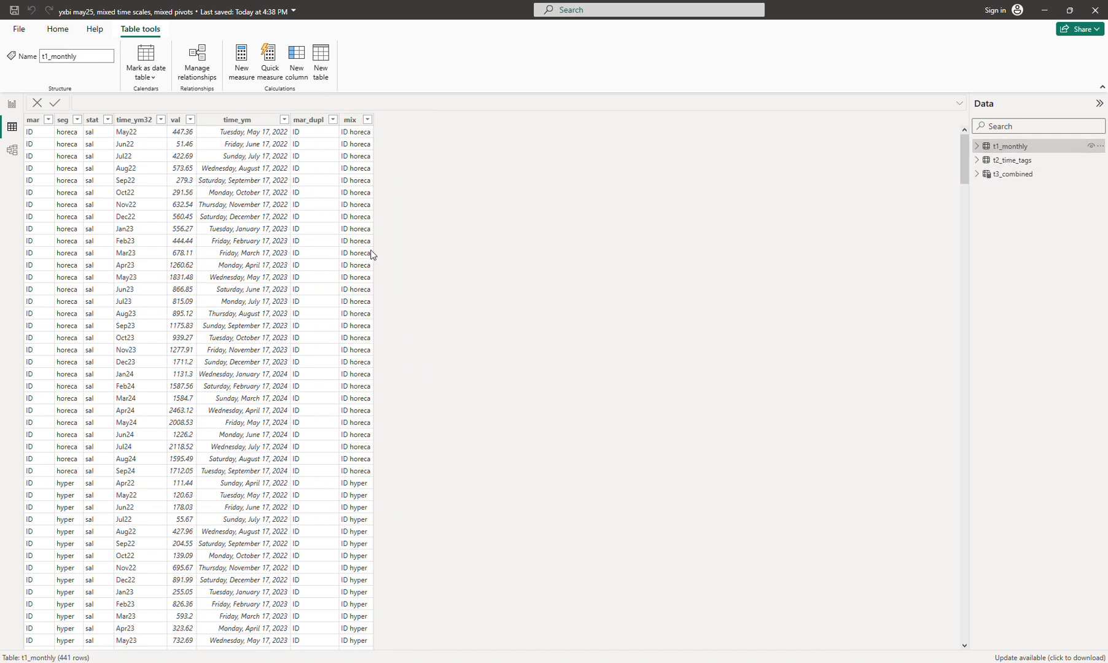
pyautogui.click(1004, 179)
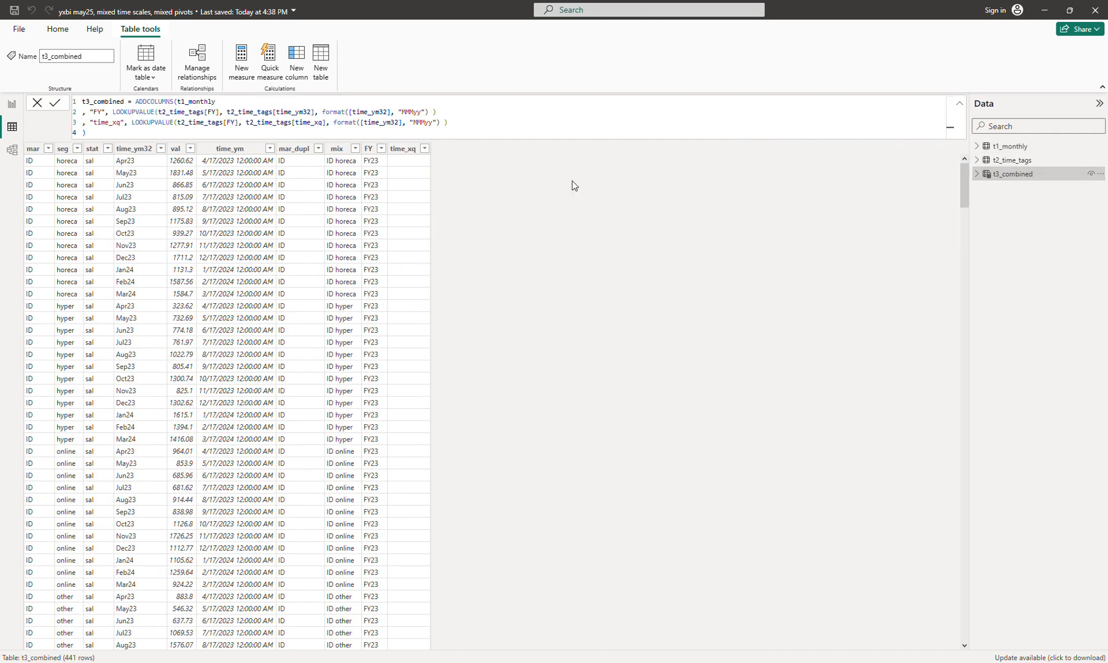
pyautogui.click(960, 104)
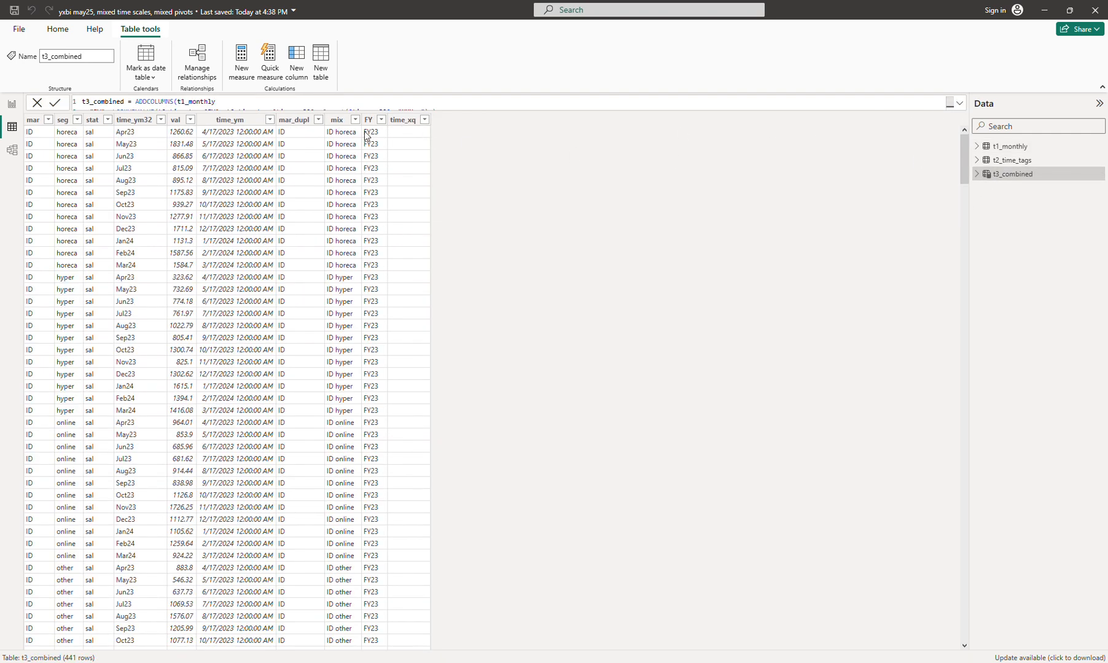
# Step: Set the result column of the "time_xq" lookup to t2_time_tags[time_xq] in the t3_combined formula
pyautogui.click(959, 103)
pyautogui.click(587, 118)
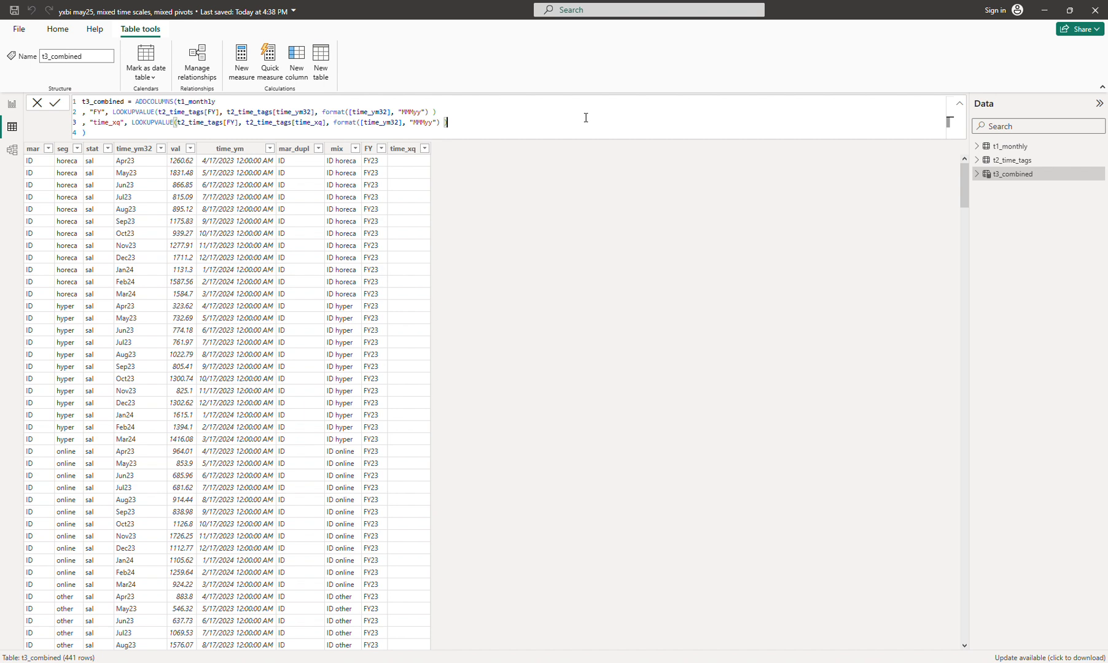
pyautogui.click(316, 122)
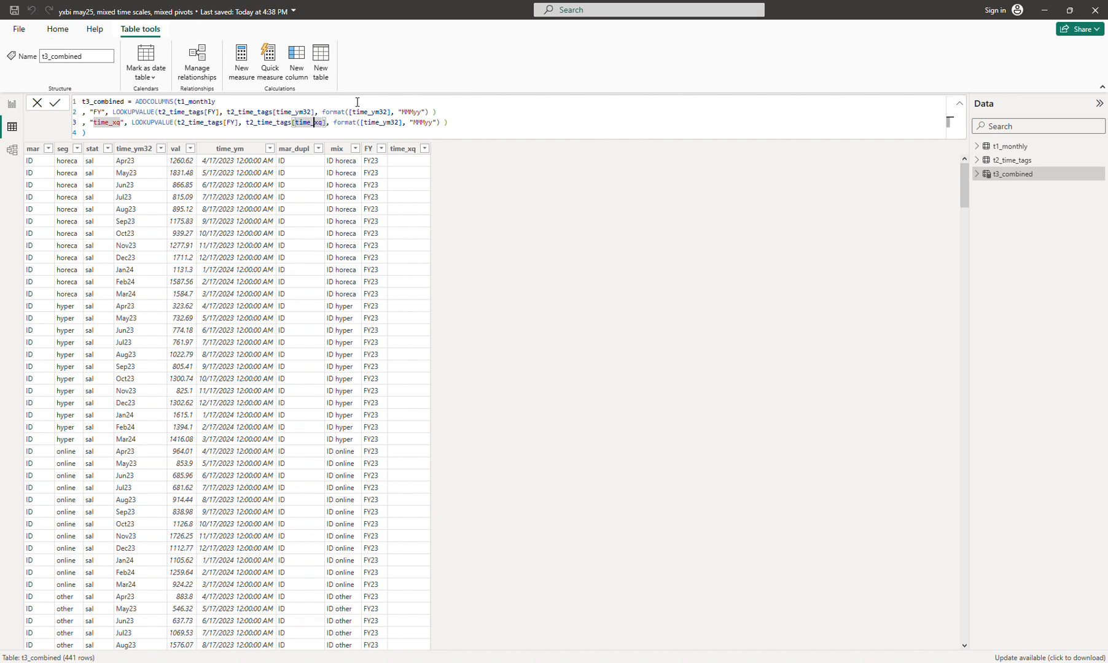
pyautogui.doubleClick(316, 122)
pyautogui.hotkey('ctrl', 'c')
pyautogui.doubleClick(231, 122)
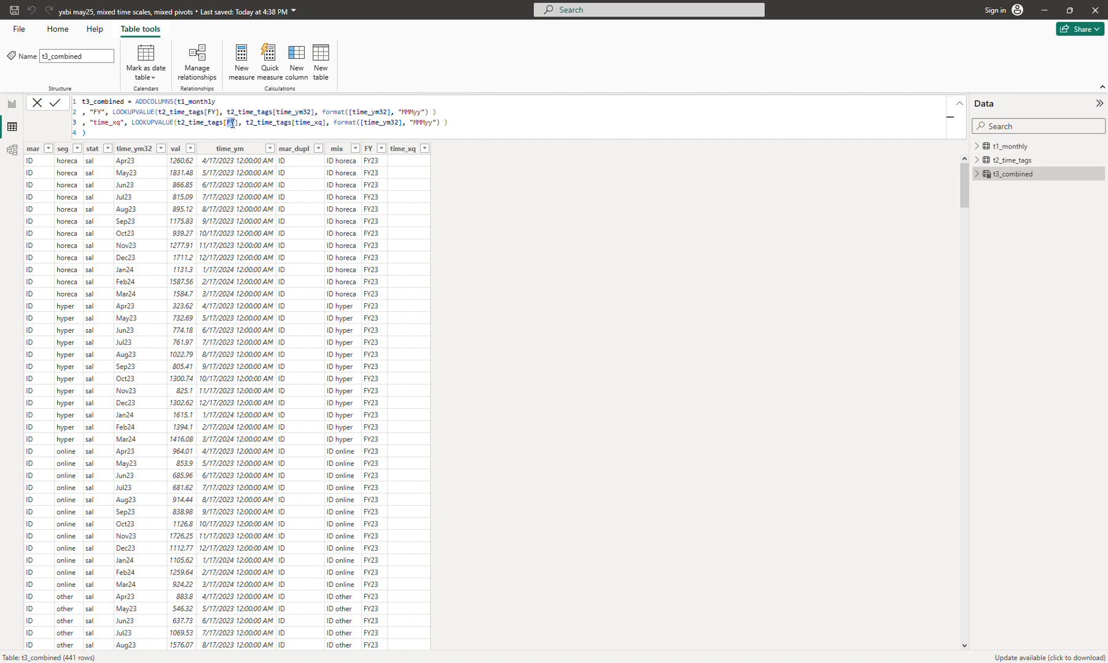
pyautogui.hotkey('ctrl', 'v')
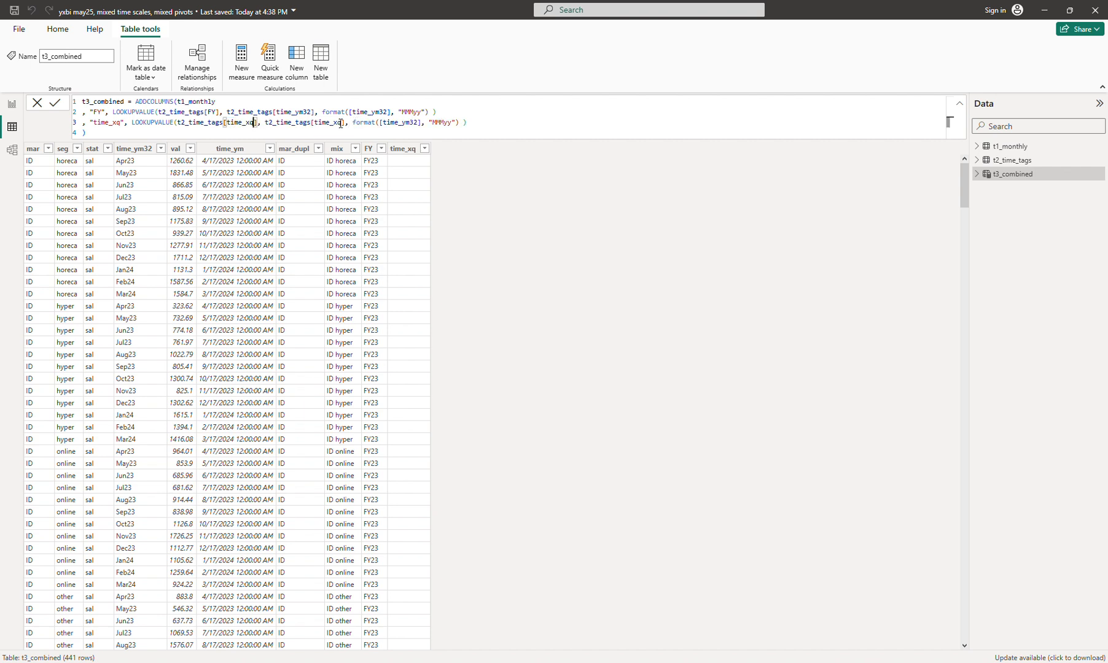
# Step: Set the search column of the "time_xq" lookup to t2_time_tags[time_ym32] and commit the formula
pyautogui.doubleClick(341, 122)
pyautogui.write('ti')
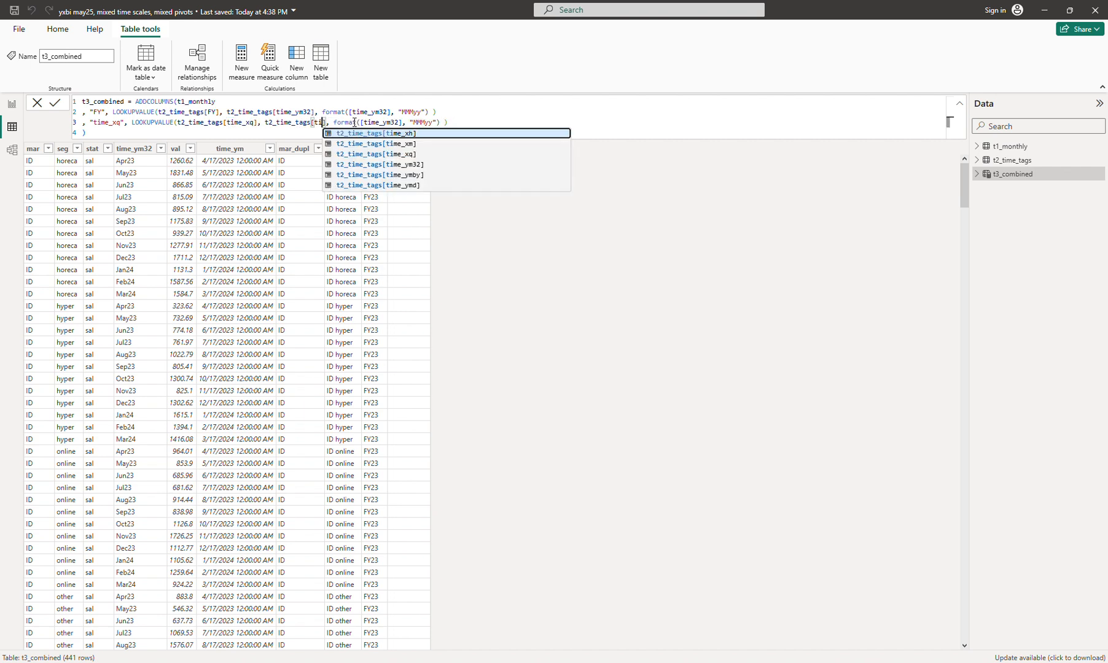
pyautogui.press('Down')
pyautogui.press('Down')
pyautogui.press('Down')
pyautogui.press('Tab')
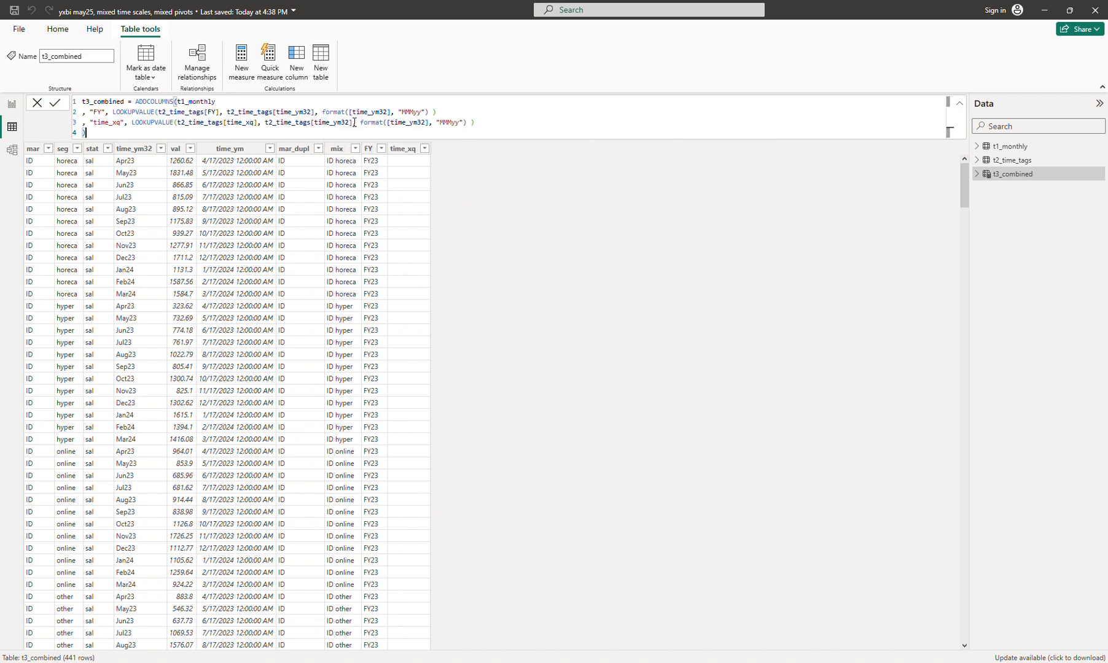
pyautogui.press('Return')
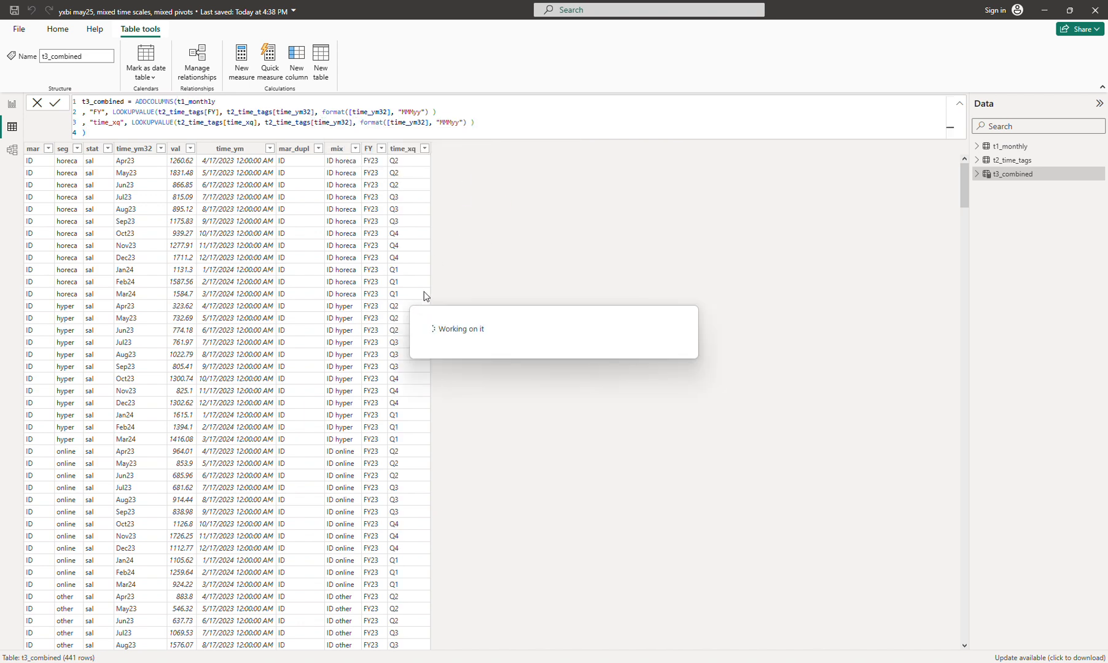
# Step: Duplicate the "time_xq" lookup line in the t3_combined formula and name the copy's column "time_xh"
pyautogui.click(556, 105)
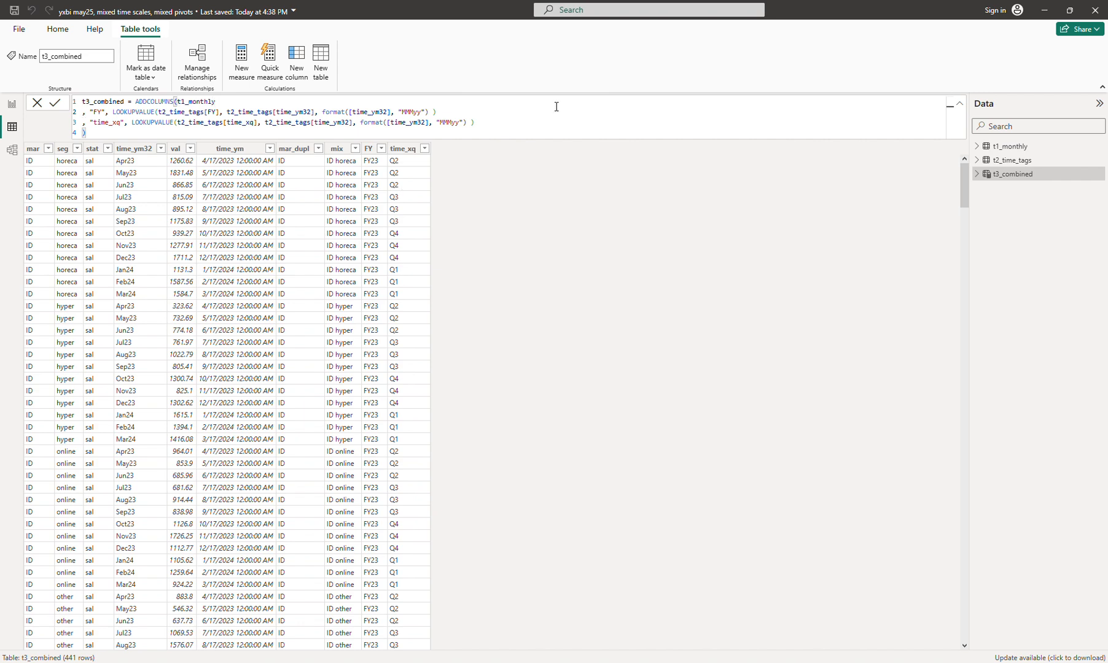
pyautogui.hotkey('shift', 'Down')
pyautogui.press('Right')
pyautogui.hotkey('ctrl', 'v')
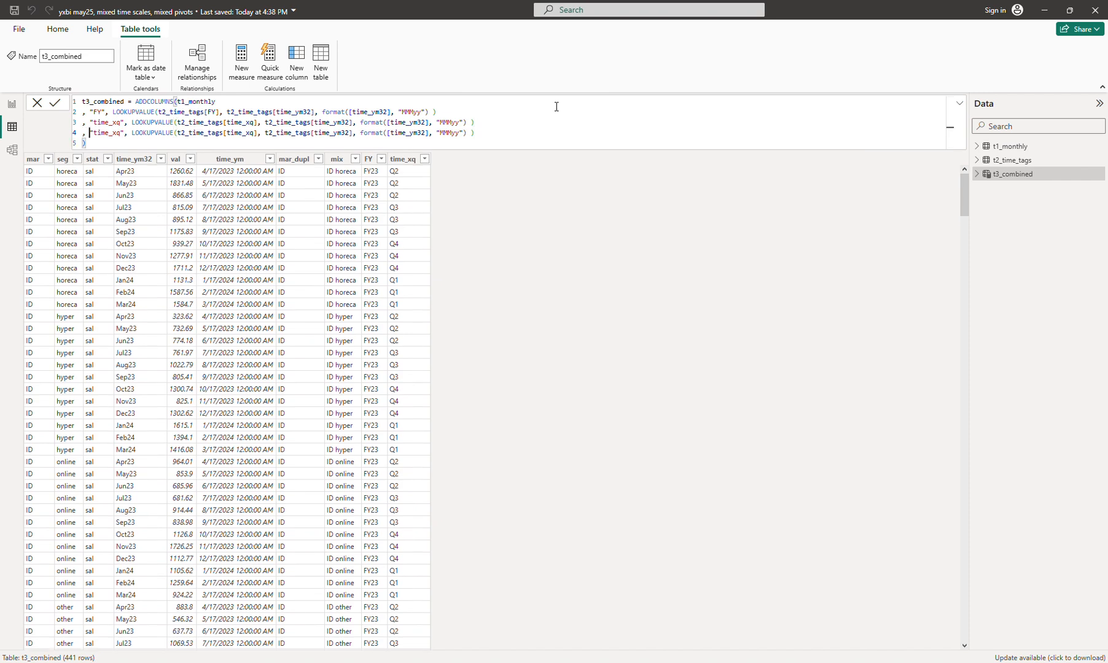
pyautogui.press('BackSpace')
pyautogui.write('h')
# Step: Set the result column of the "time_xh" lookup to t2_time_tags[time_xh] and commit the formula
pyautogui.doubleClick(254, 133)
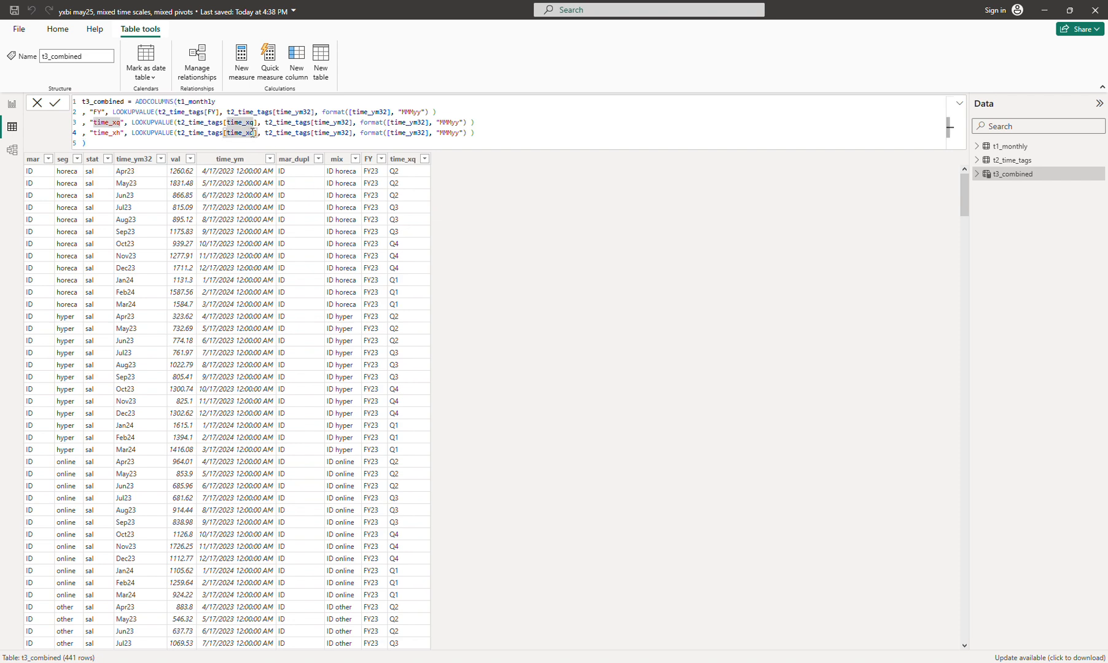
pyautogui.write('time_xh')
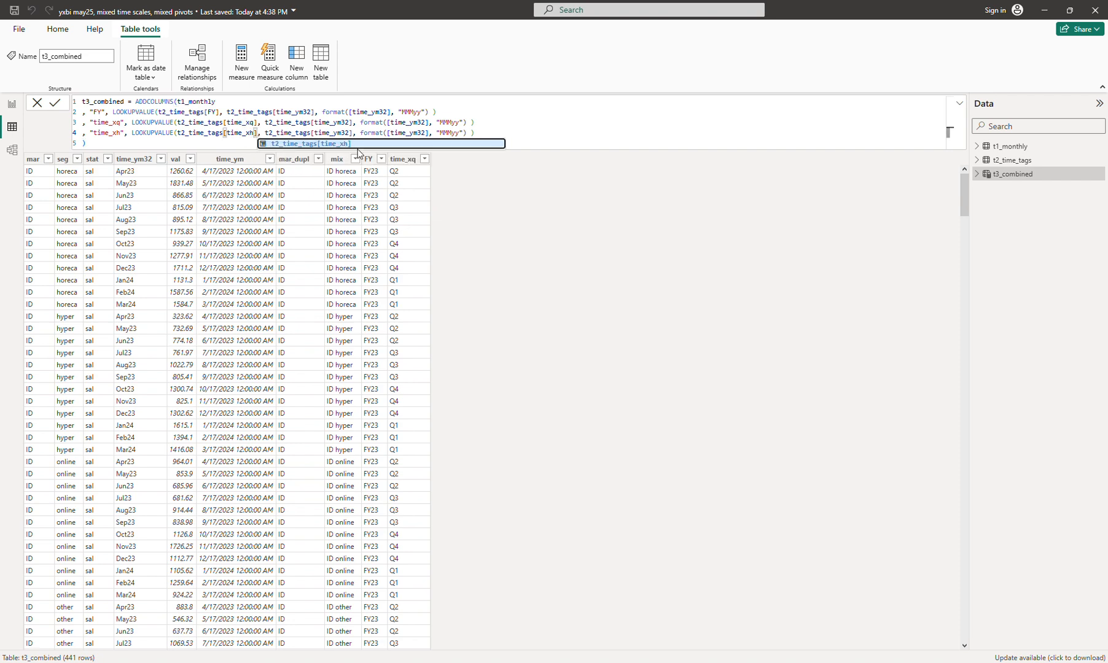
pyautogui.click(352, 133)
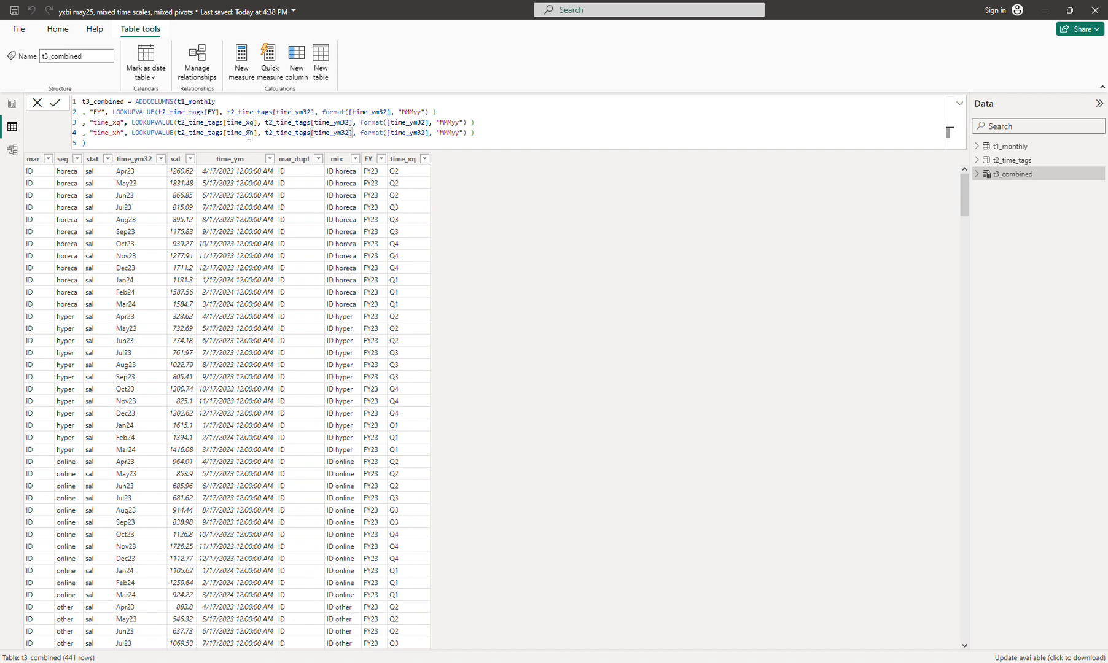
pyautogui.click(482, 134)
pyautogui.press('Return')
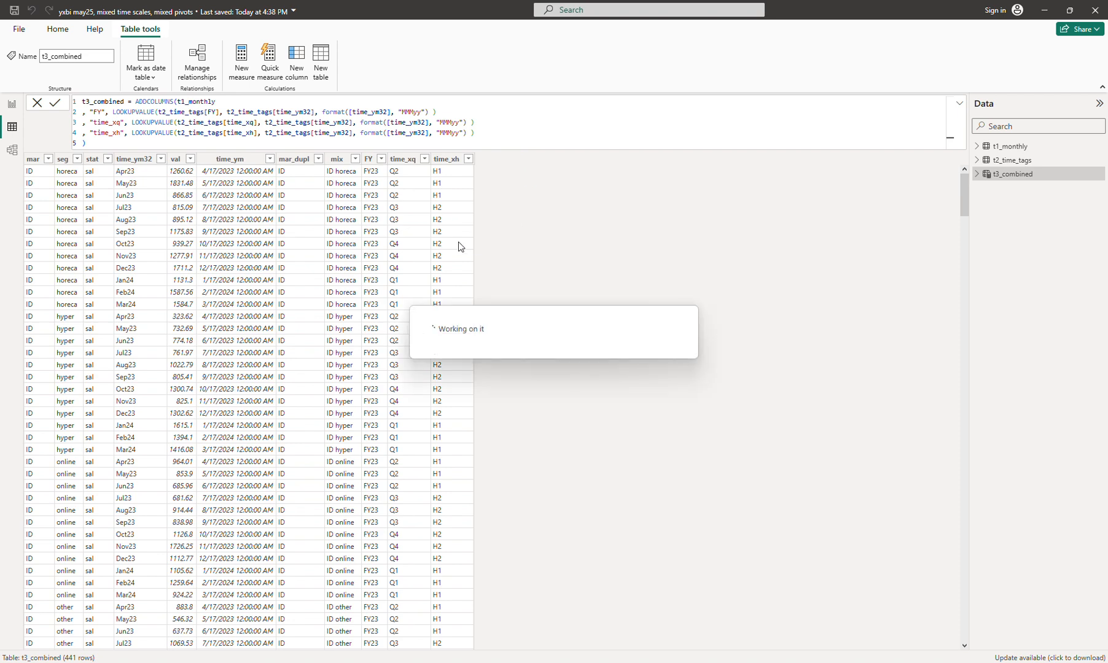
# Step: Add the time_xh and time_xq fields of t3_combined to the report table showing val by time_ym32 and FY
pyautogui.click(1022, 150)
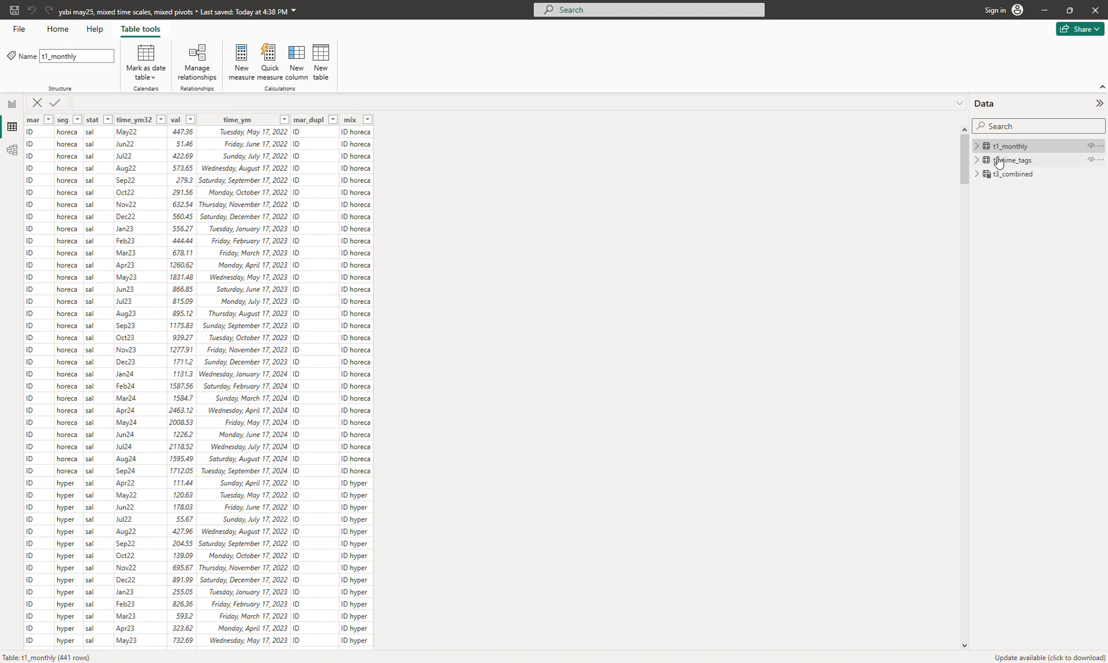
pyautogui.click(1010, 178)
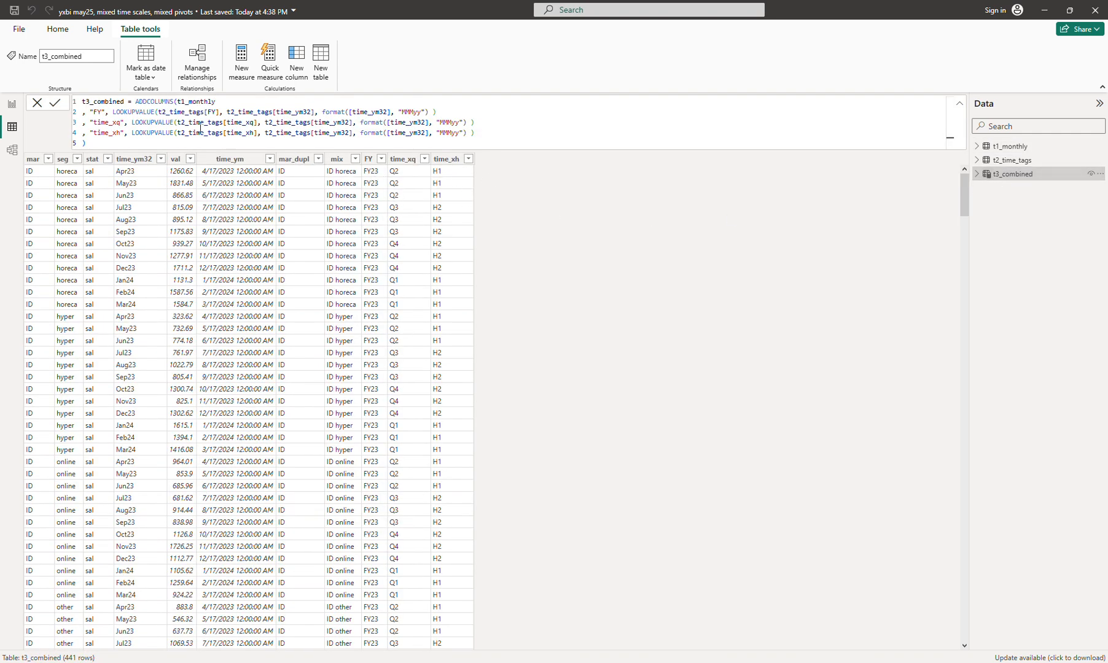
pyautogui.click(11, 104)
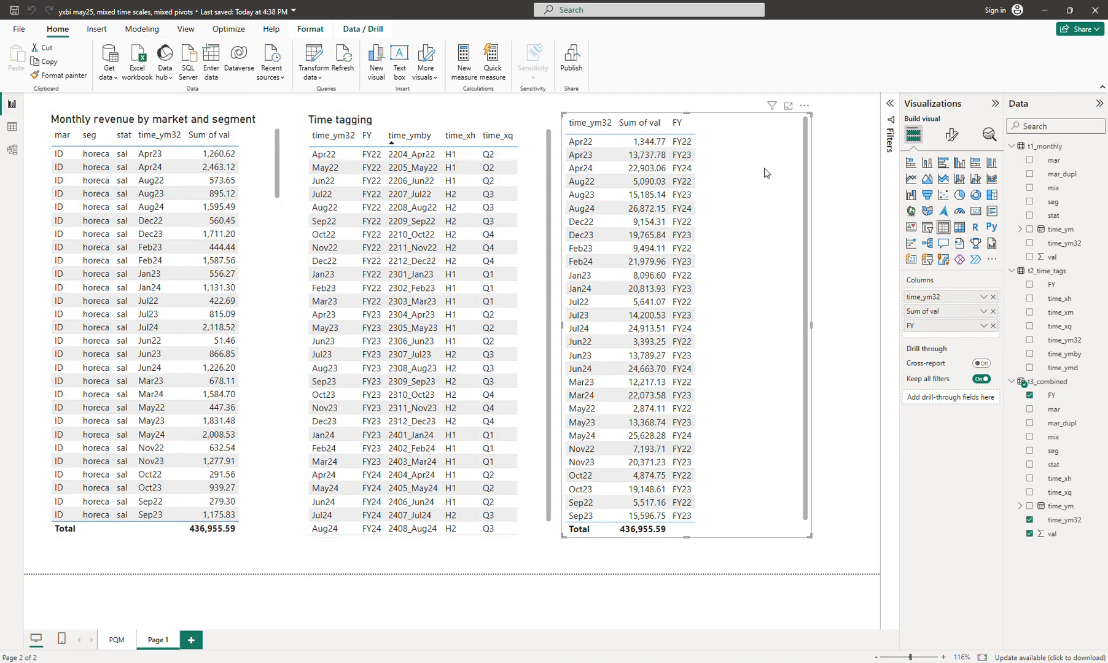
pyautogui.click(1029, 478)
pyautogui.click(1029, 493)
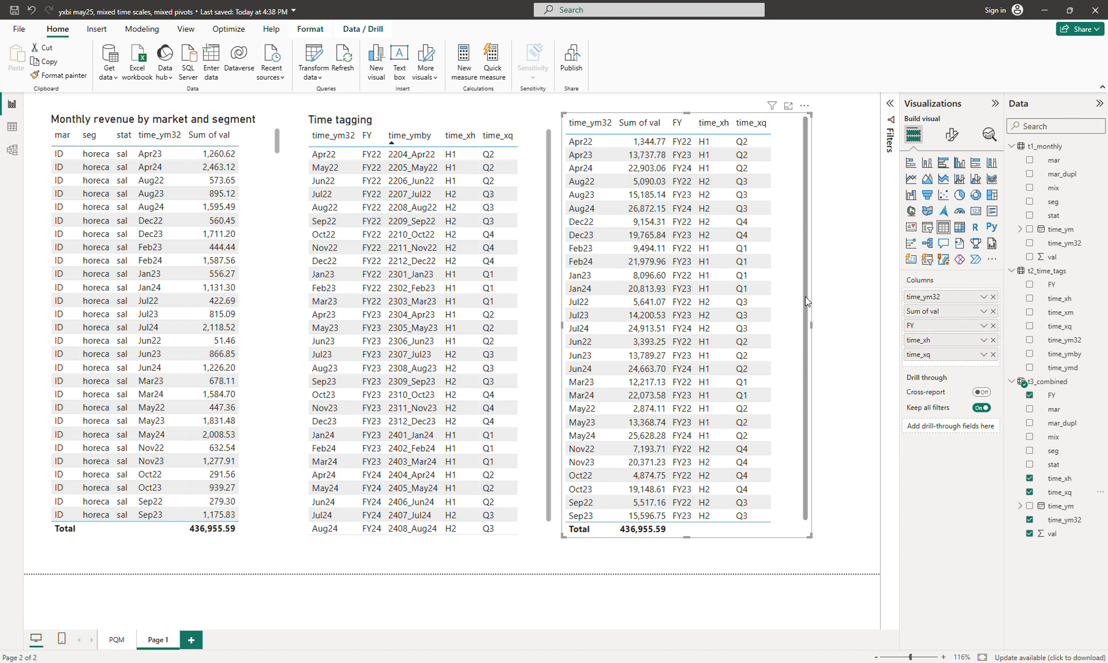
# Step: Add a new report page and build a matrix on it from t3_combined's FY, mar and val fields
pyautogui.click(190, 641)
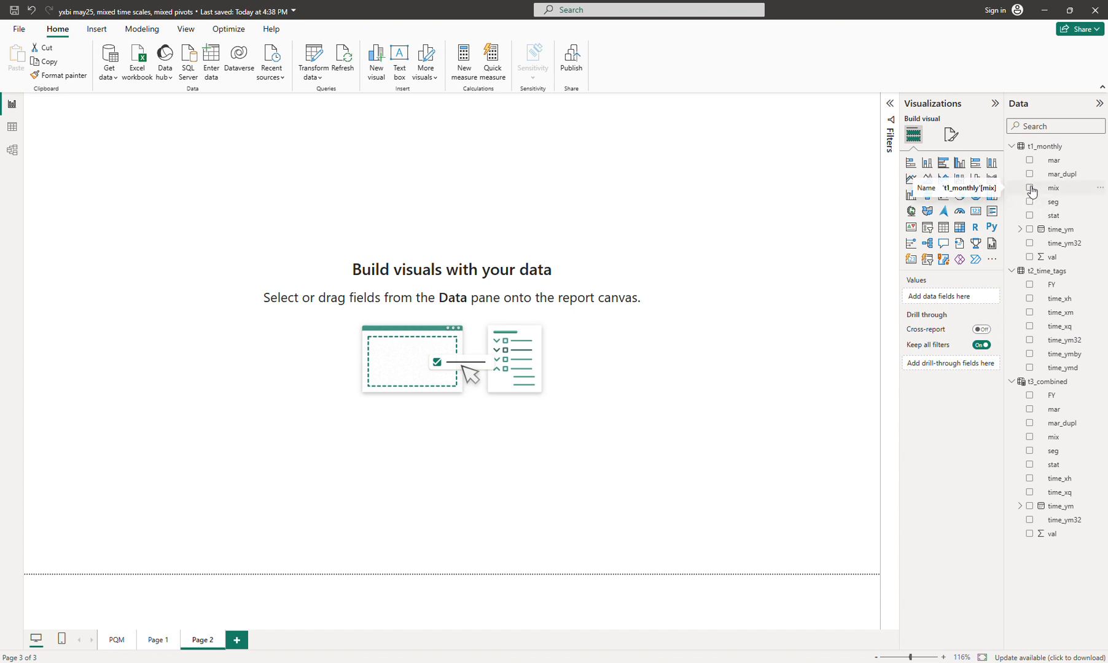
pyautogui.click(1030, 160)
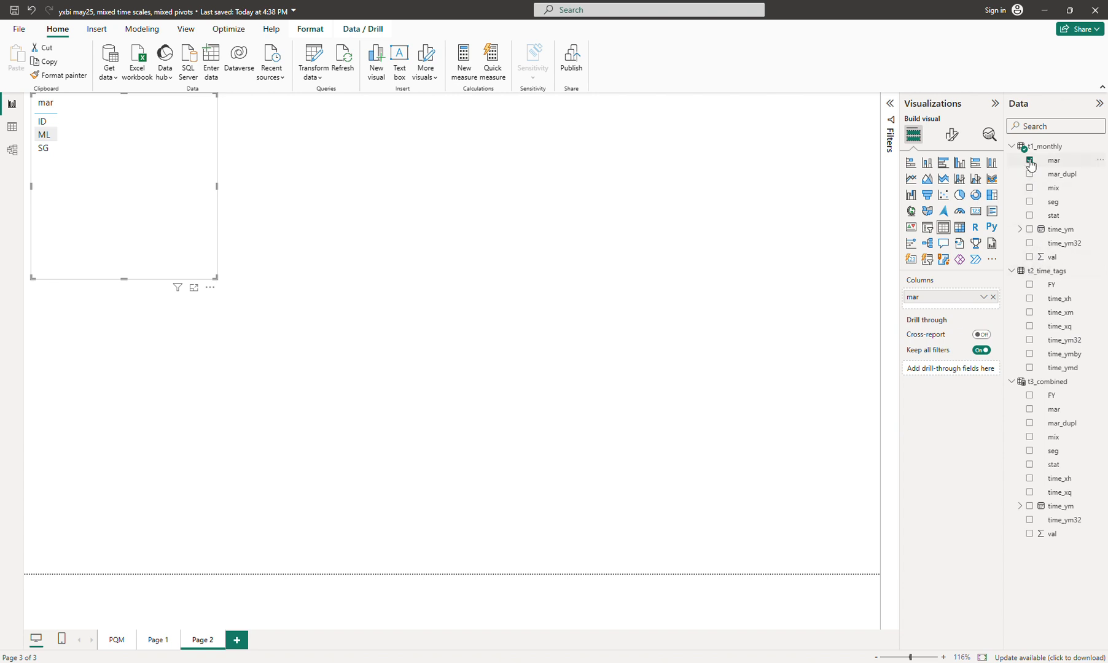
pyautogui.click(1030, 160)
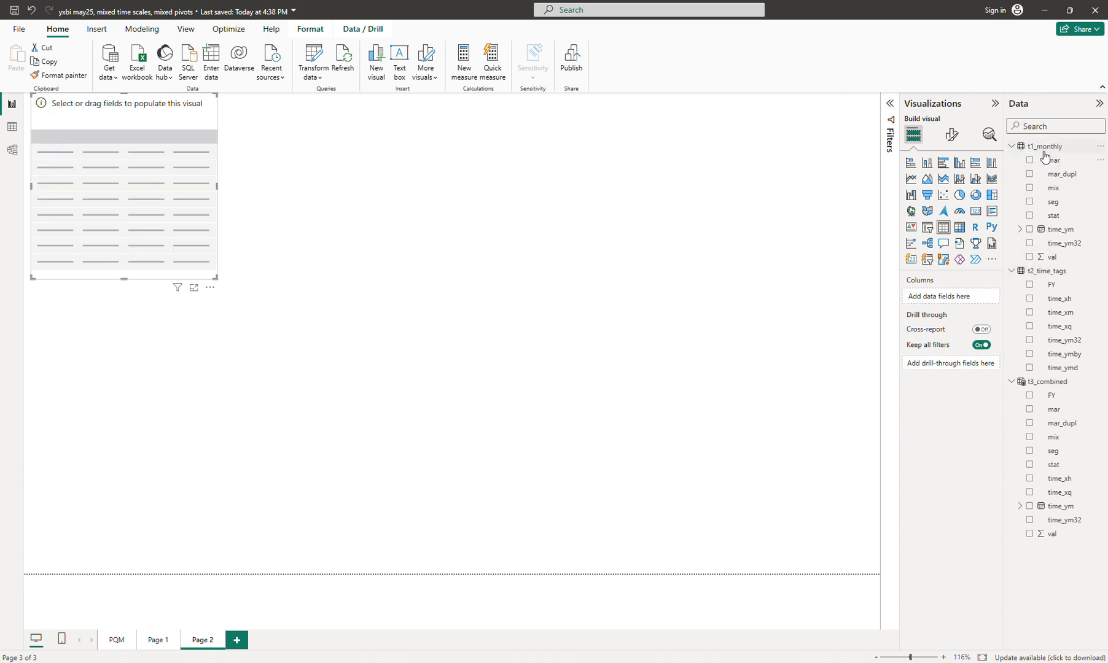
pyautogui.click(1030, 396)
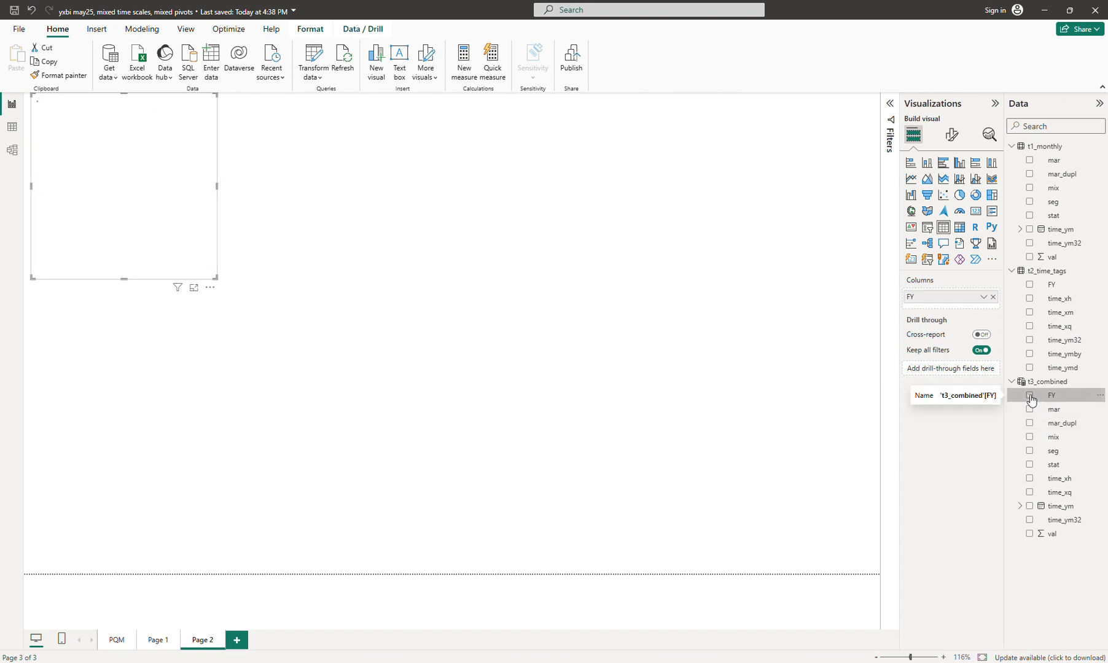
pyautogui.click(1030, 409)
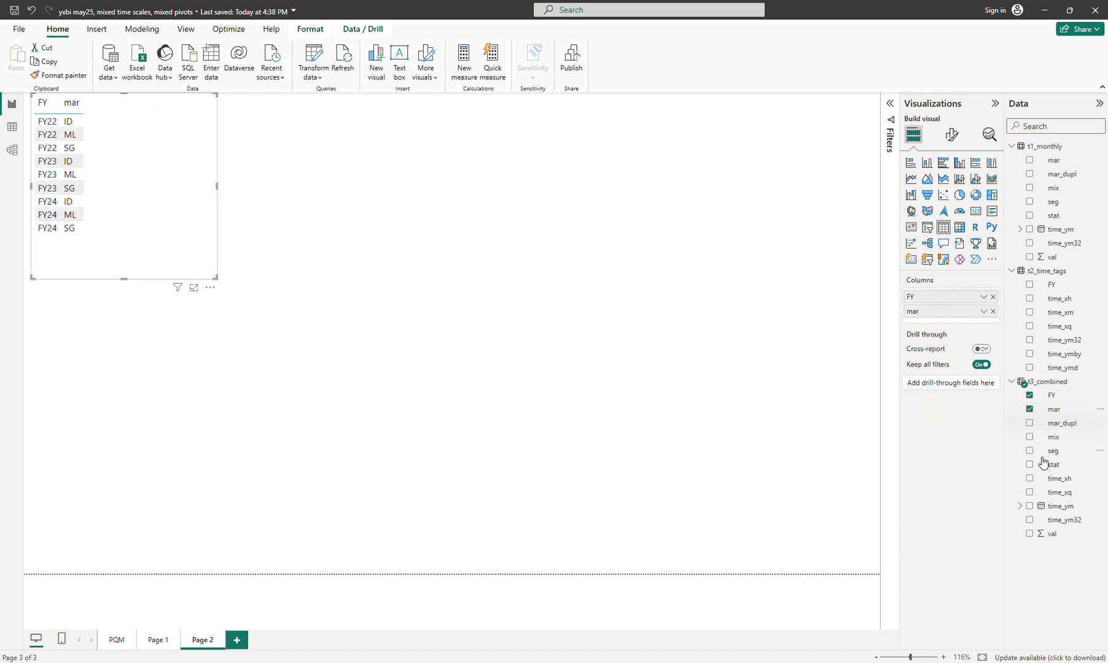
pyautogui.click(1029, 534)
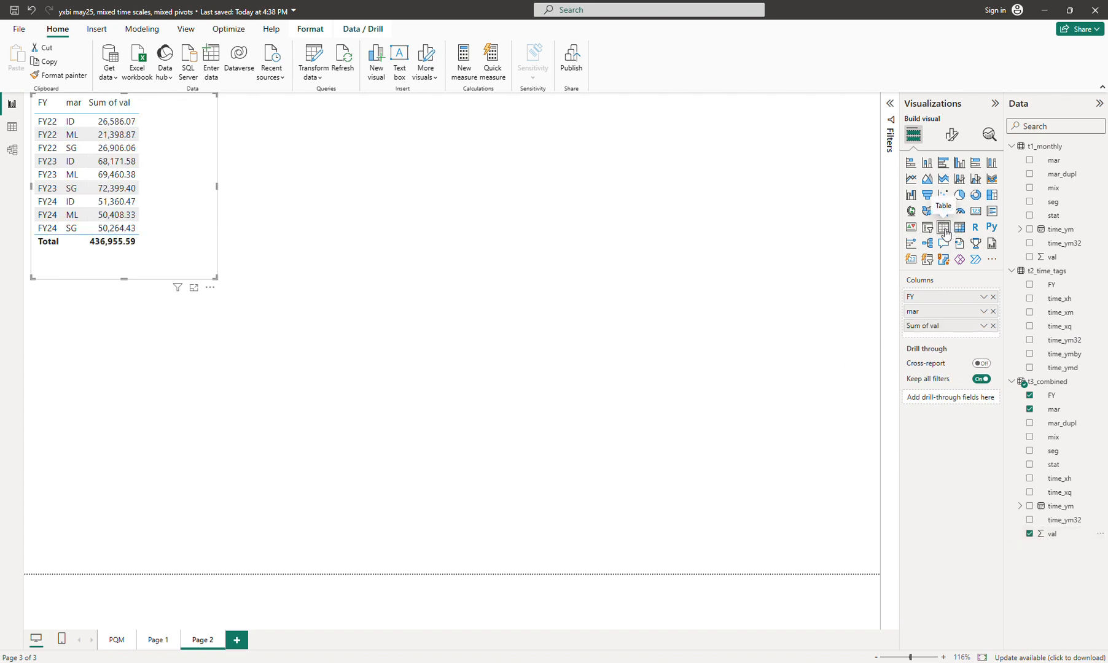
pyautogui.click(959, 228)
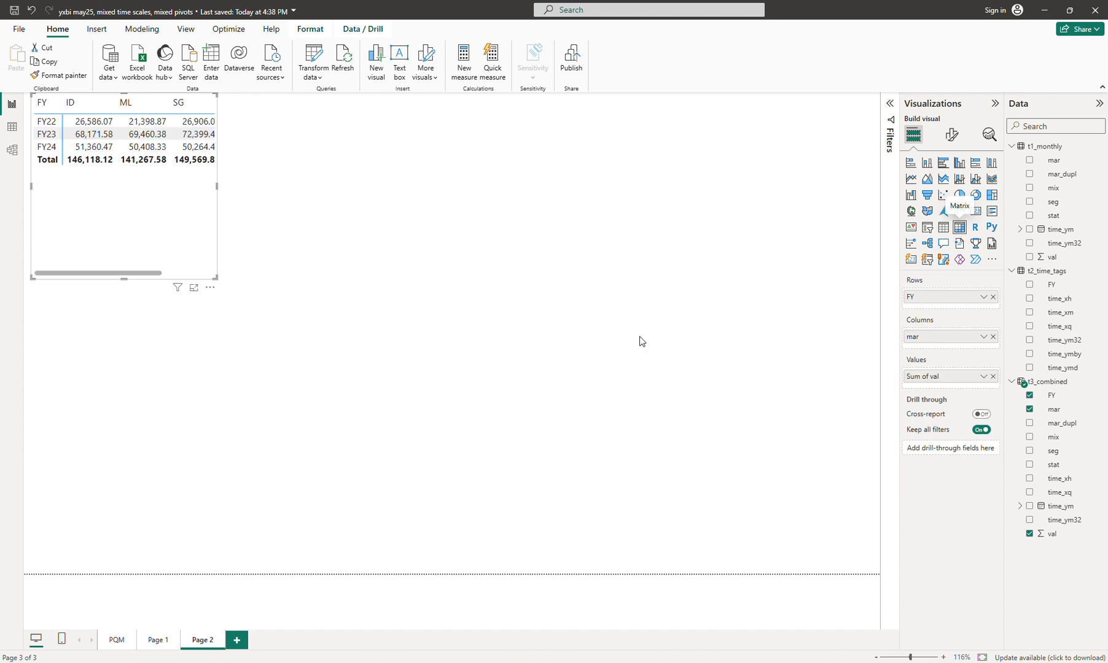
# Step: Reposition and resize the matrix, and rearrange its fields to have mar as rows and FY as columns
pyautogui.moveTo(216, 278); pyautogui.dragTo(410, 215)
pyautogui.moveTo(359, 171); pyautogui.dragTo(377, 193)
pyautogui.moveTo(920, 298)
pyautogui.mouseDown()
pyautogui.moveTo(935, 349)
pyautogui.moveTo(939, 297)
pyautogui.mouseUp()
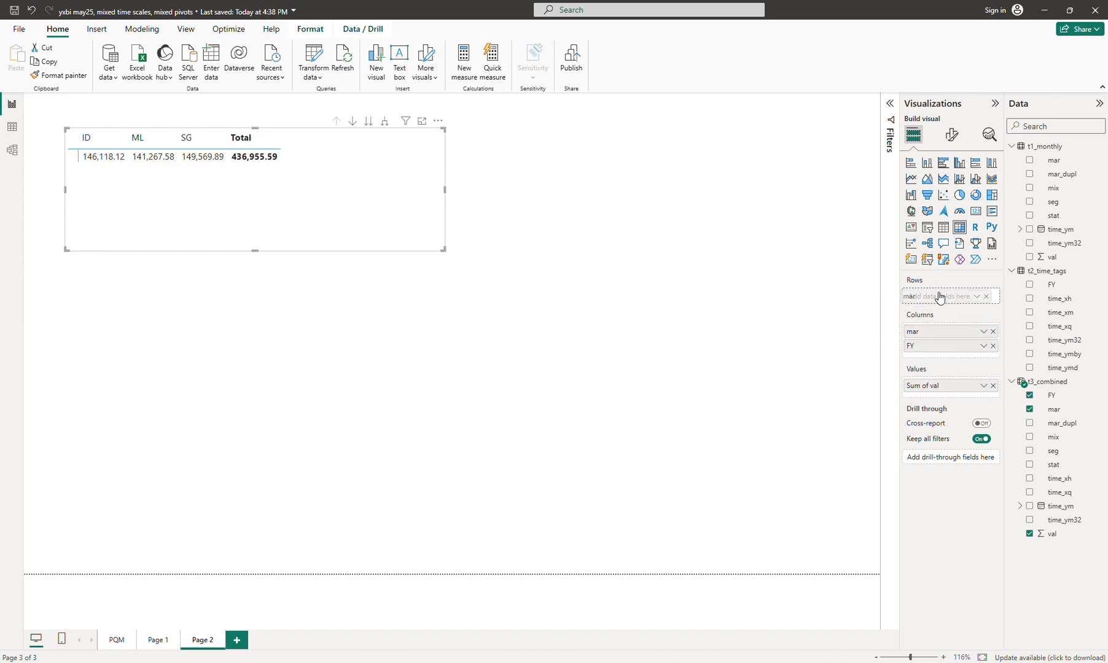
pyautogui.moveTo(442, 248); pyautogui.dragTo(302, 320)
# Step: Duplicate the matrix, replace the copy's mar rows with seg from t3_combined, and make the copy slightly taller
pyautogui.hotkey('ctrl', 'c')
pyautogui.hotkey('ctrl', 'v')
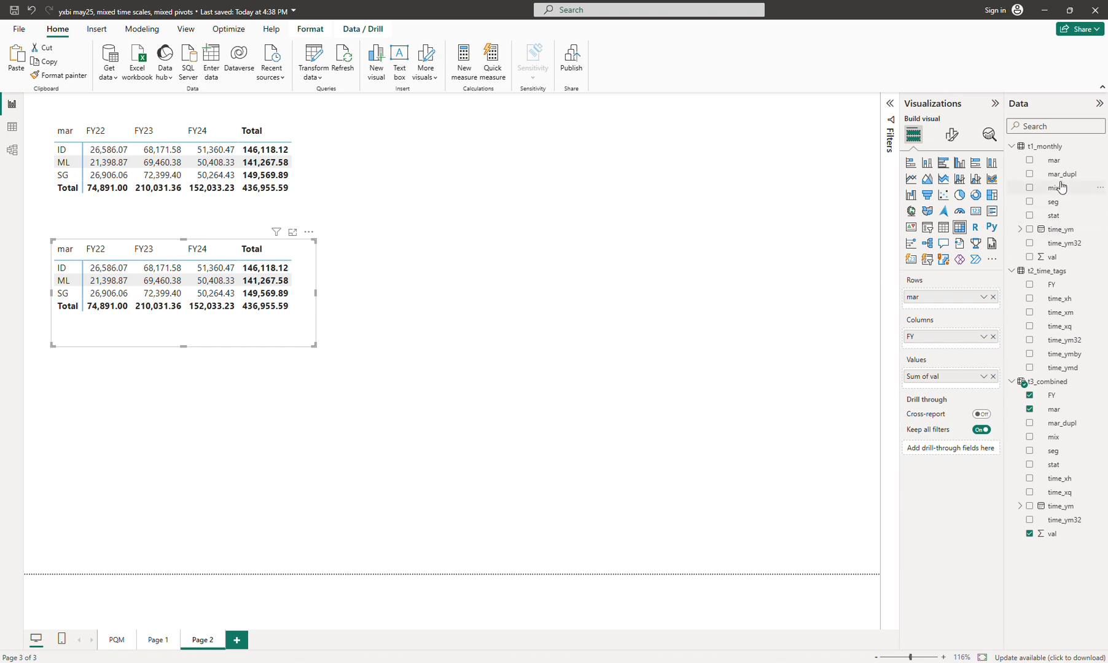
pyautogui.moveTo(1052, 202); pyautogui.dragTo(970, 307)
pyautogui.click(992, 297)
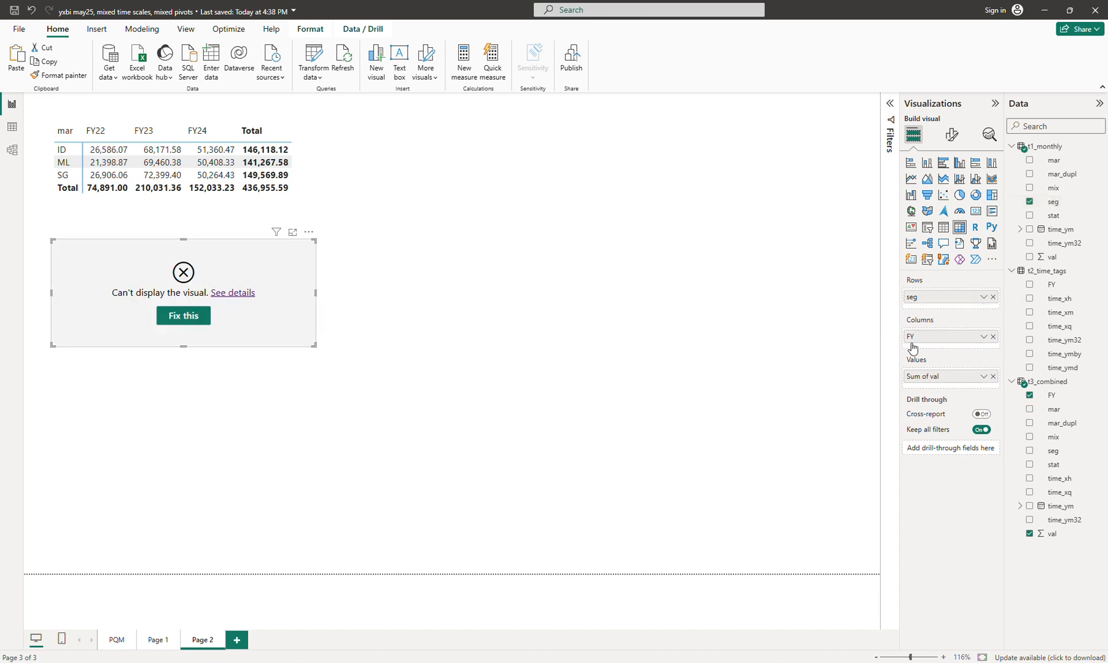
pyautogui.click(992, 297)
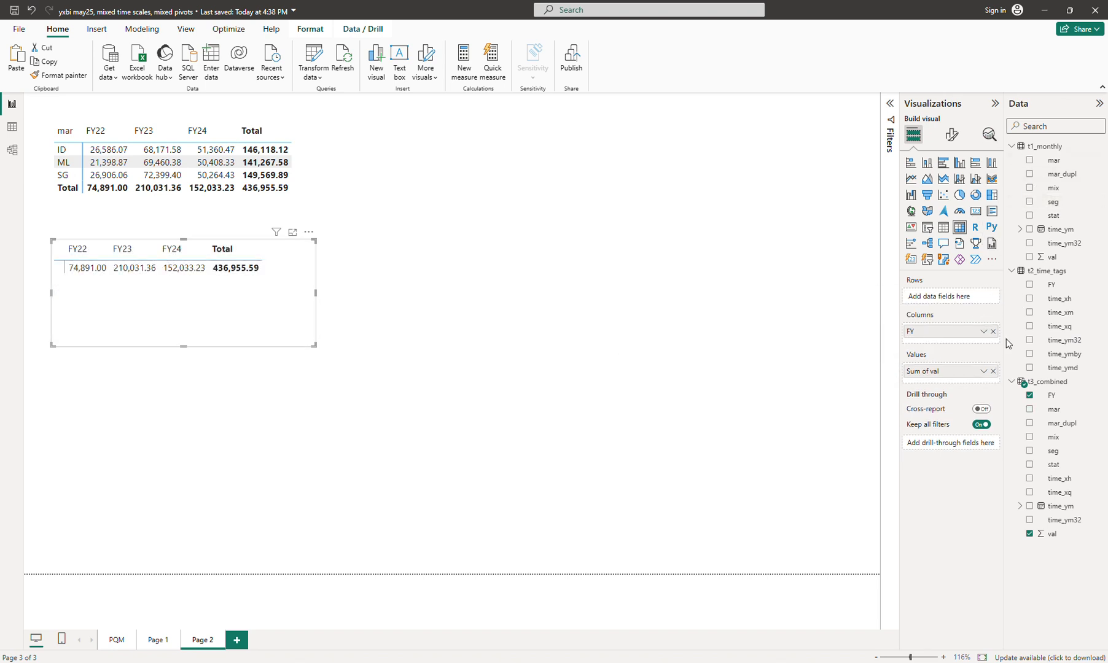
pyautogui.moveTo(1051, 452); pyautogui.dragTo(949, 298)
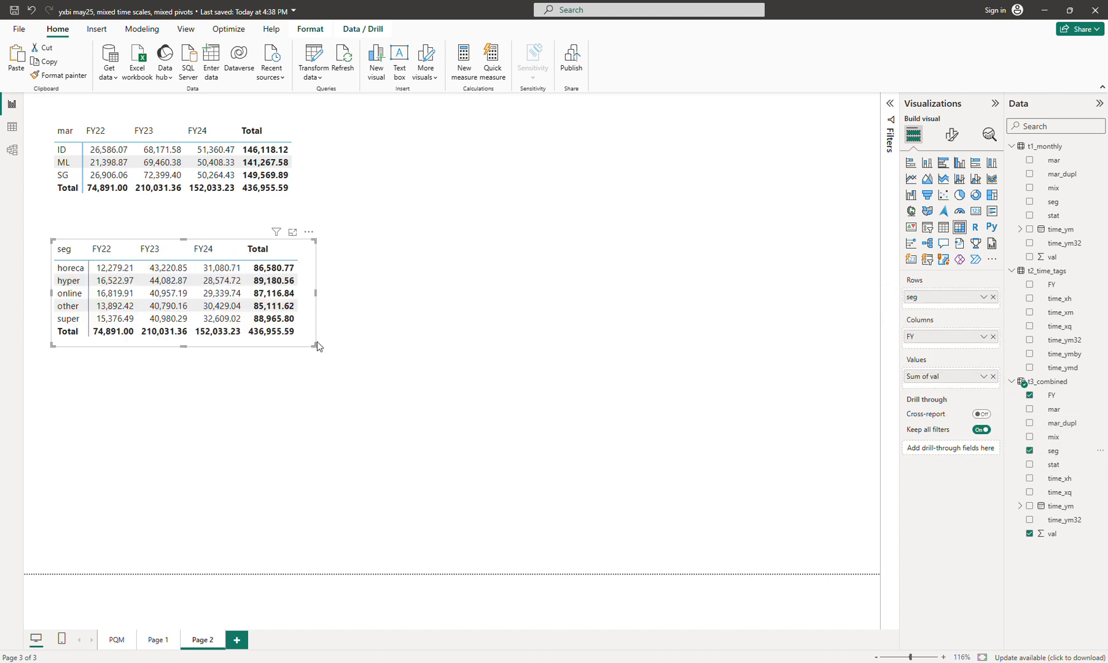
pyautogui.moveTo(312, 343); pyautogui.dragTo(313, 362)
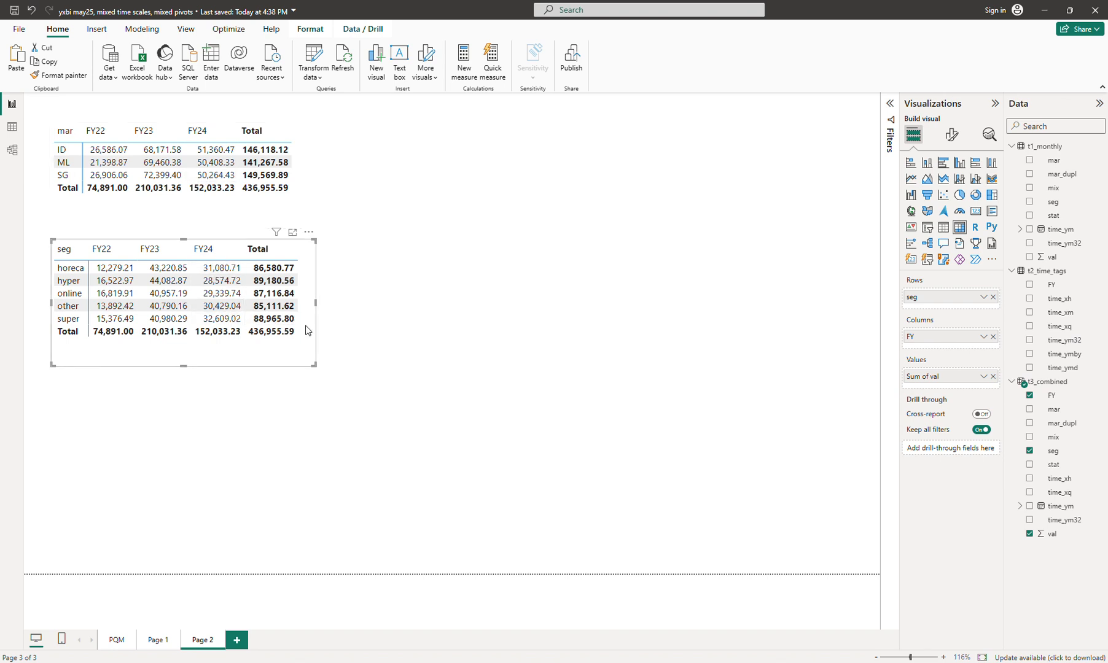
# Step: Create a separate table of FY and the sum of val from t3_combined, placed beside the mar matrix
pyautogui.click(417, 266)
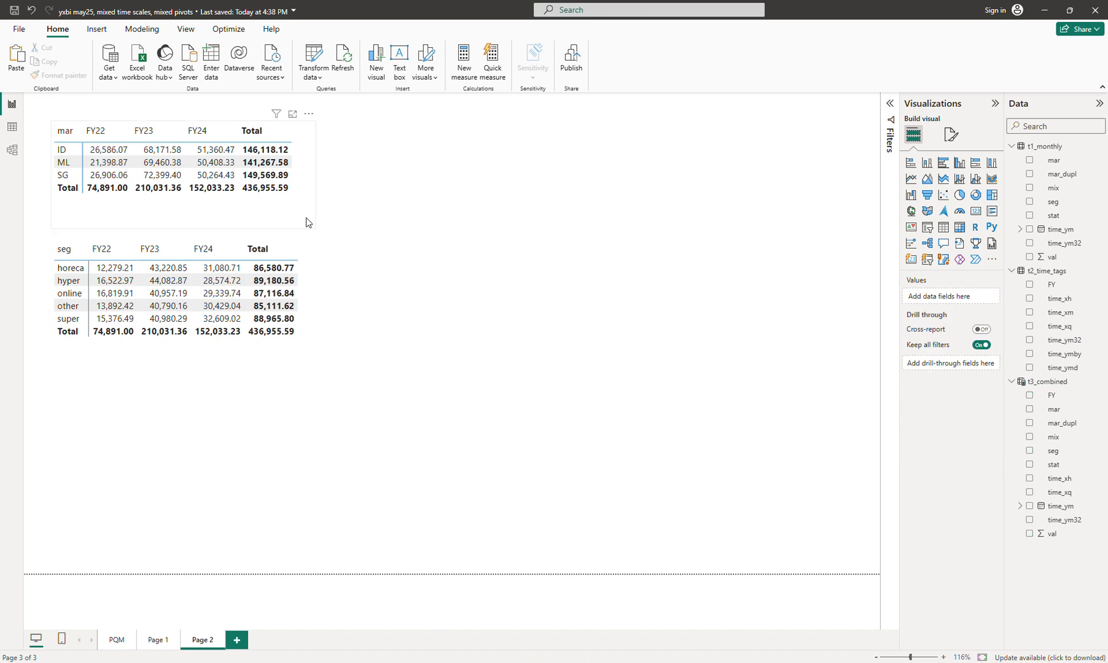
pyautogui.click(295, 206)
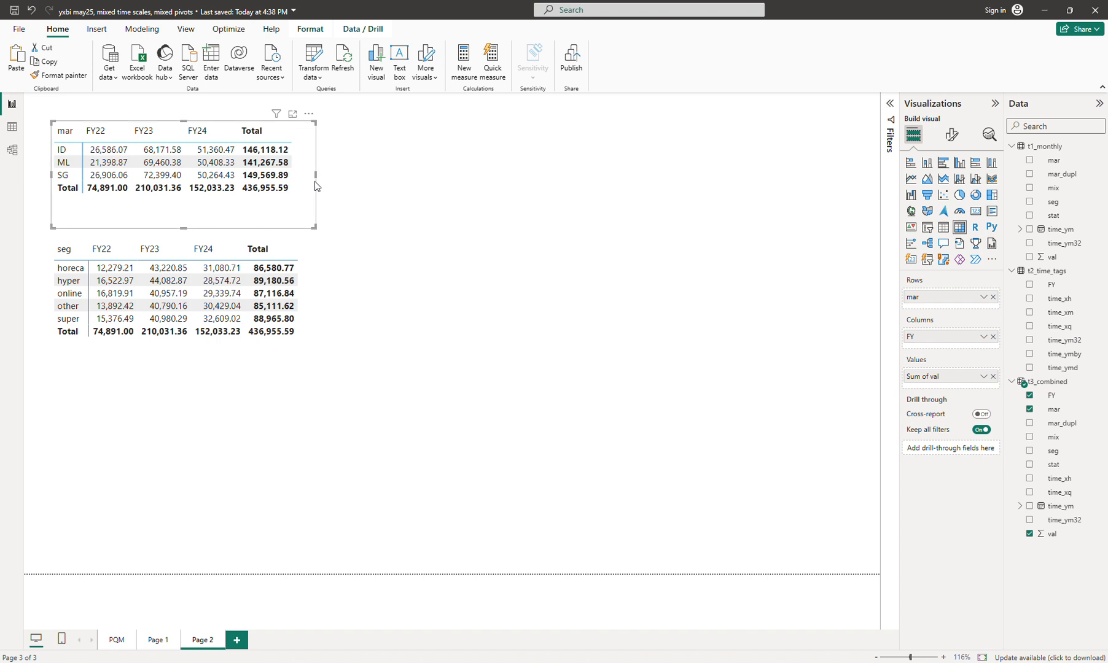
pyautogui.click(627, 194)
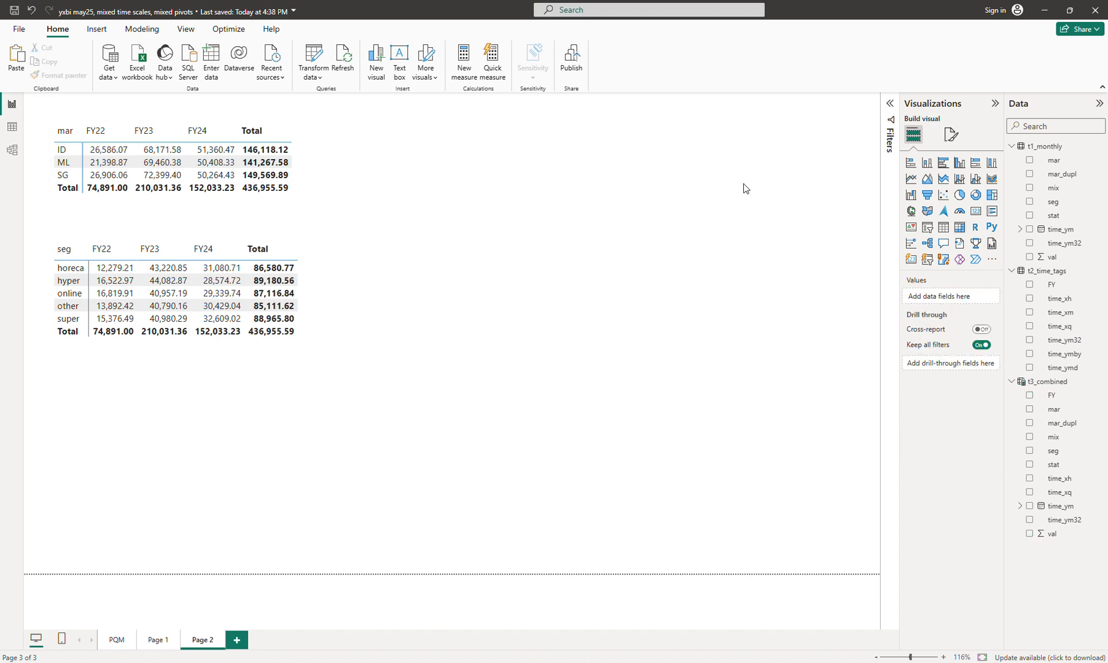
pyautogui.click(1011, 146)
pyautogui.click(1011, 160)
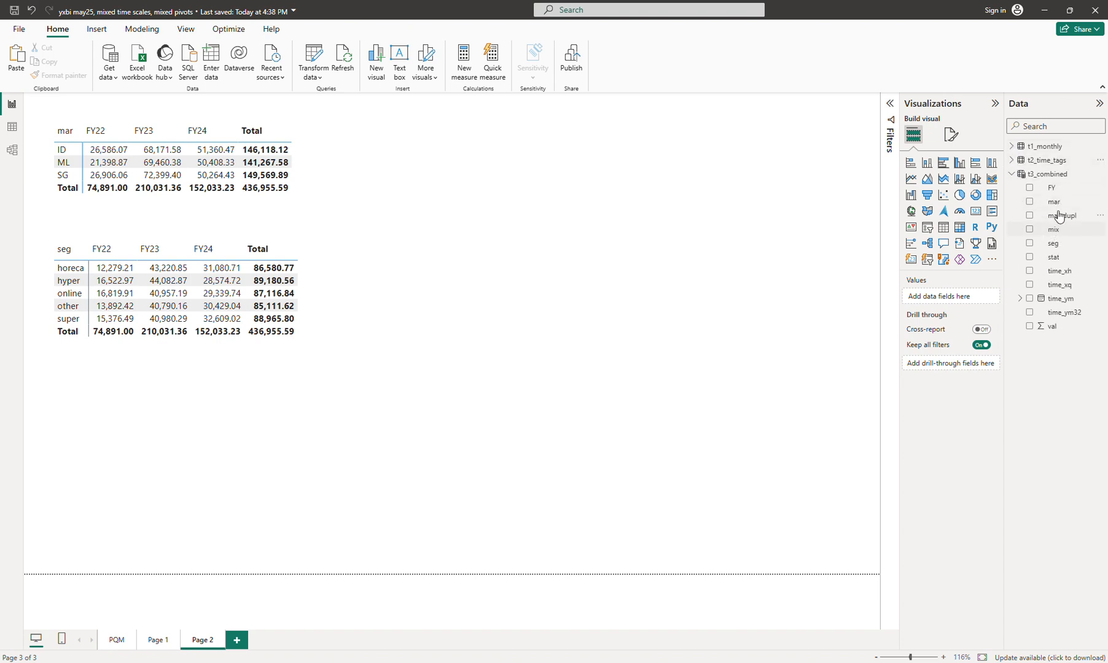
pyautogui.click(1030, 188)
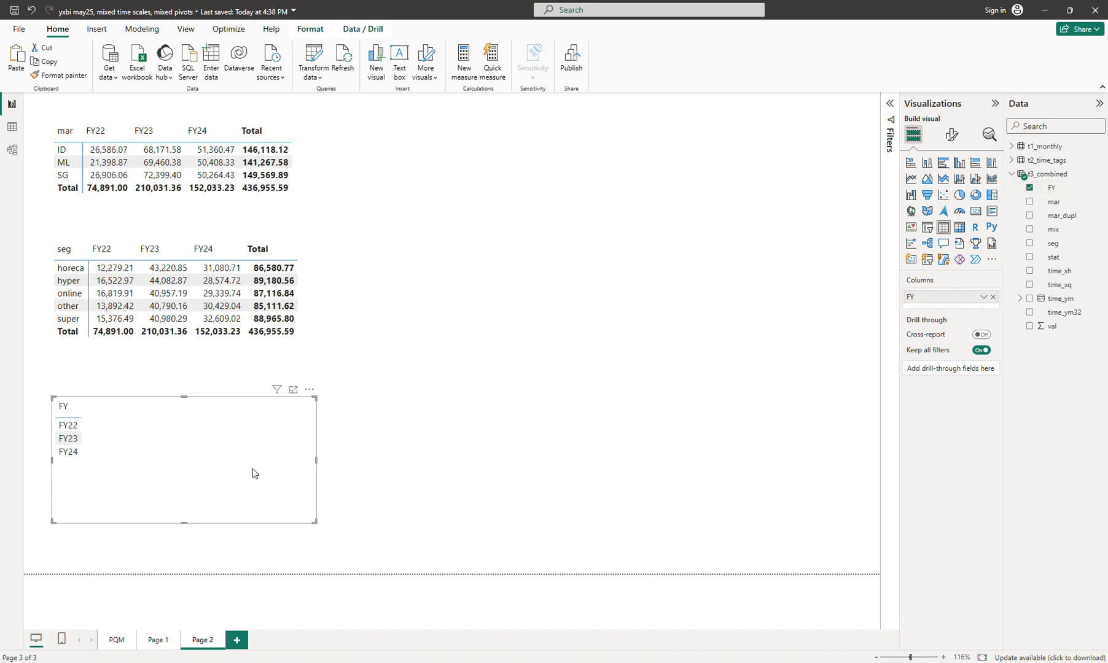
pyautogui.moveTo(253, 470); pyautogui.dragTo(611, 195)
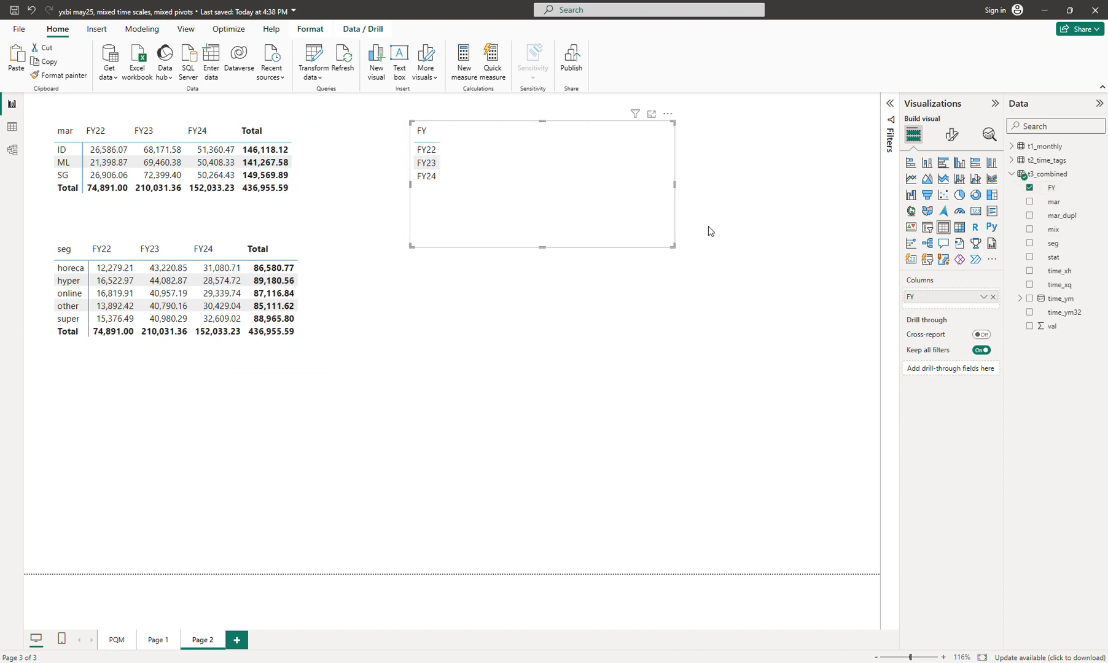
pyautogui.click(1029, 326)
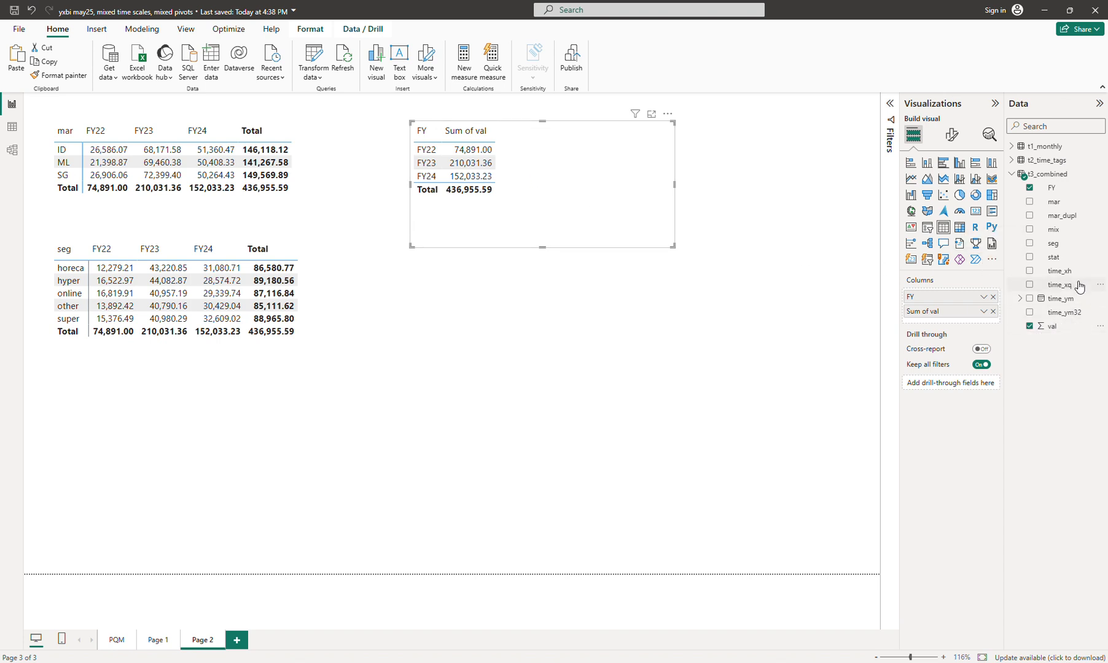
# Step: Add time_ym32 to the FY table as a distinct count, and shift and shrink the table
pyautogui.click(1030, 313)
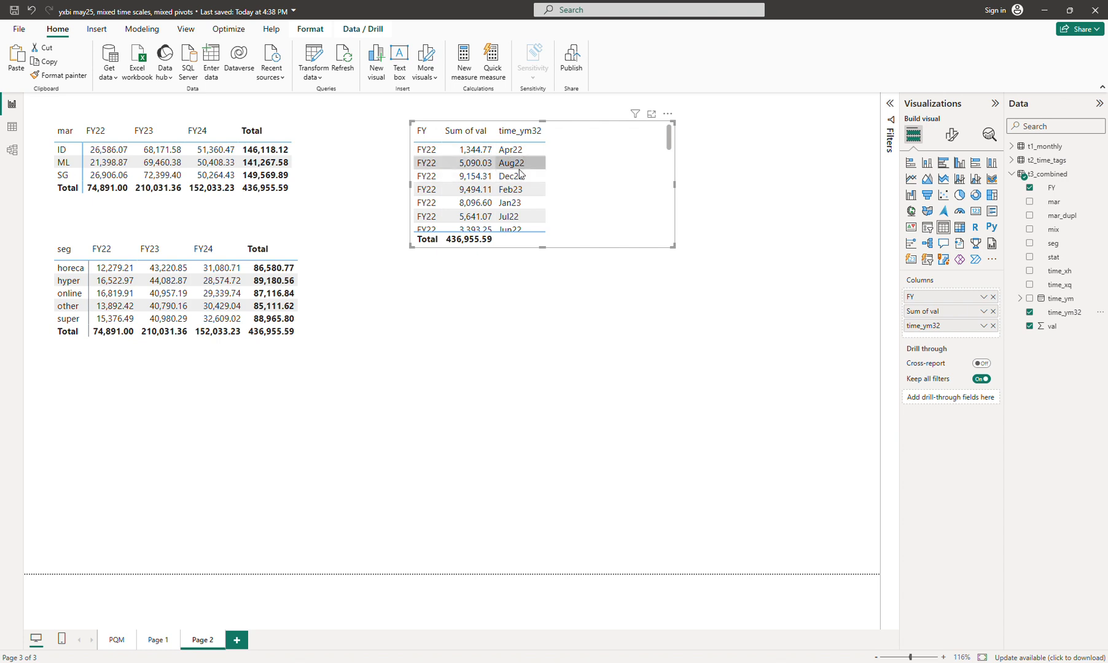
pyautogui.click(983, 325)
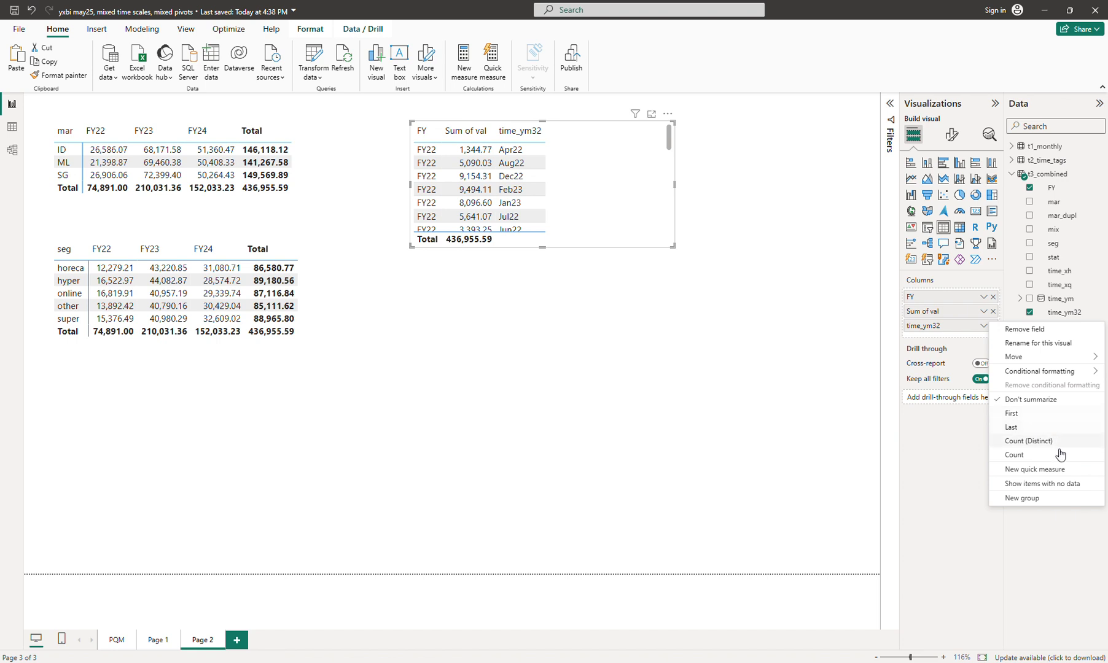
pyautogui.click(1035, 443)
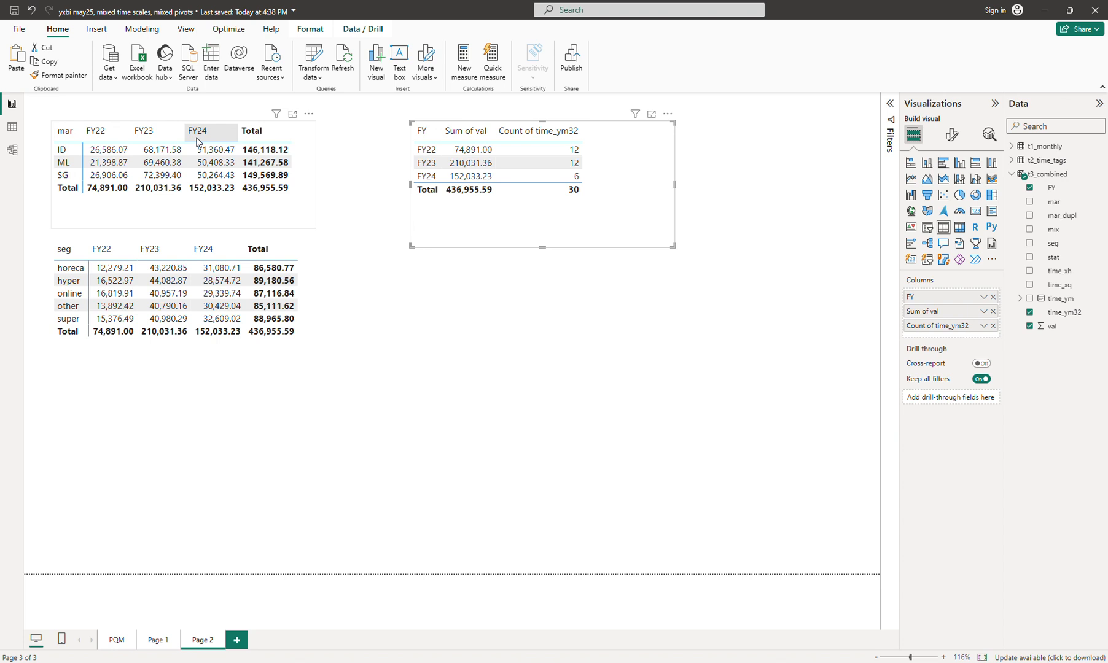
pyautogui.moveTo(614, 172); pyautogui.dragTo(597, 190)
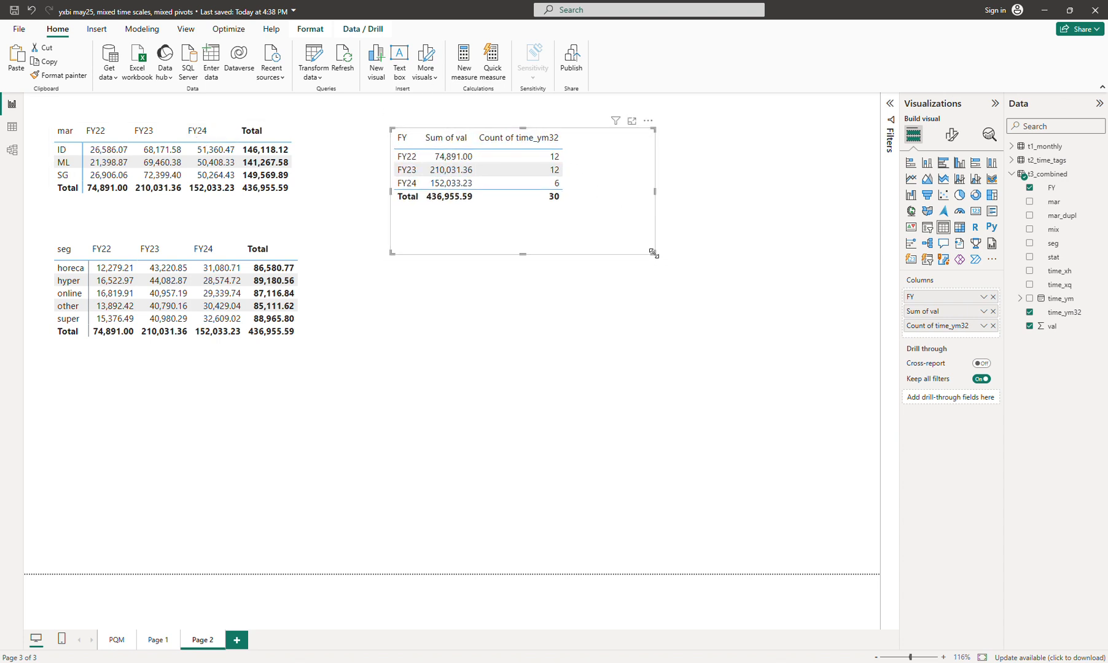
pyautogui.moveTo(653, 253); pyautogui.dragTo(582, 233)
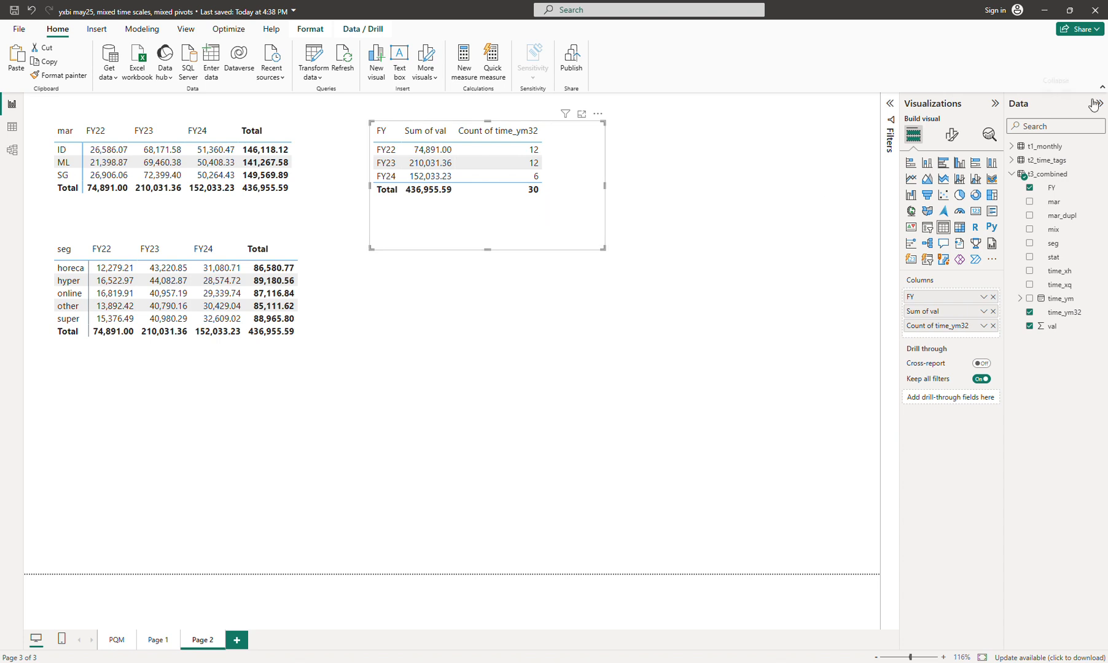
# Step: Create a new measure in t3_combined and name it __dcm
pyautogui.rightClick(1053, 176)
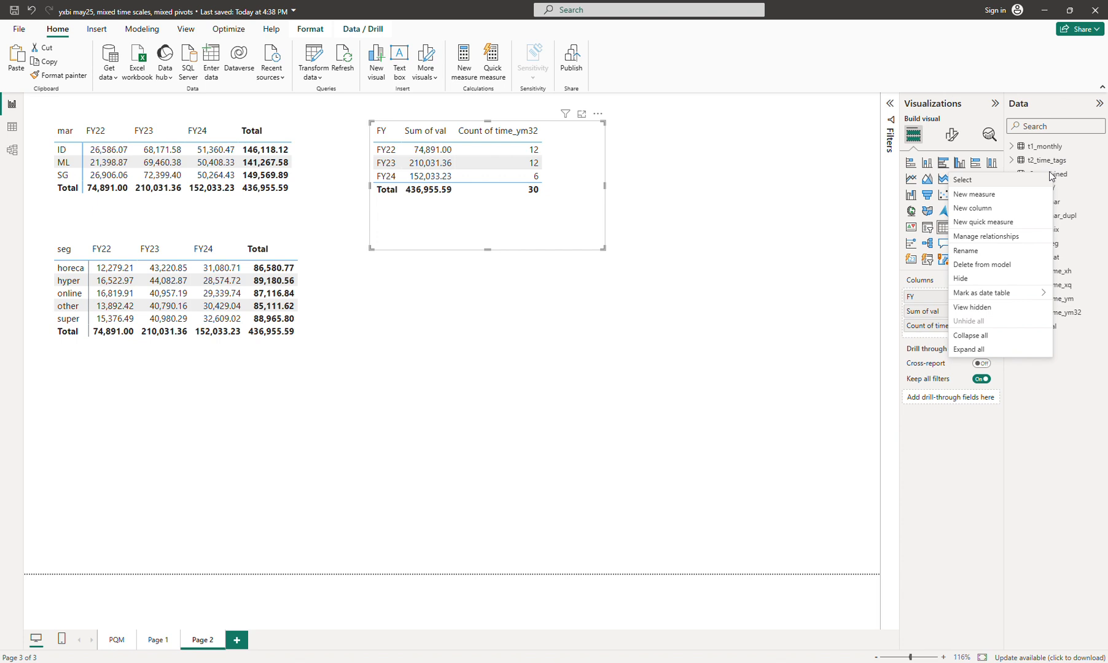
pyautogui.click(987, 195)
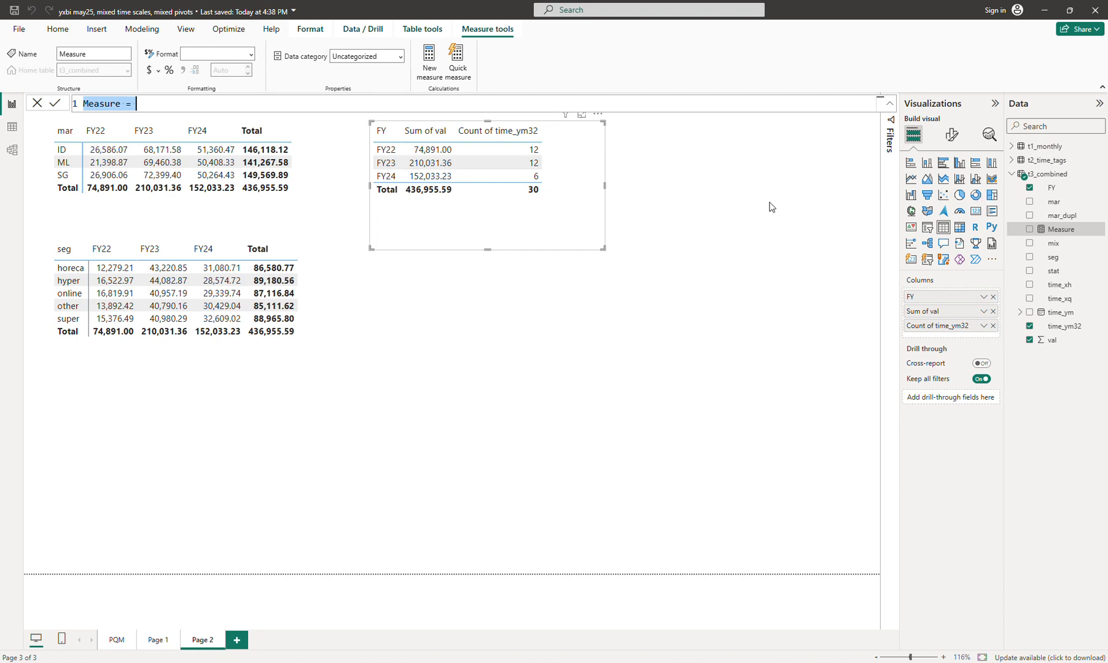
pyautogui.write('_')
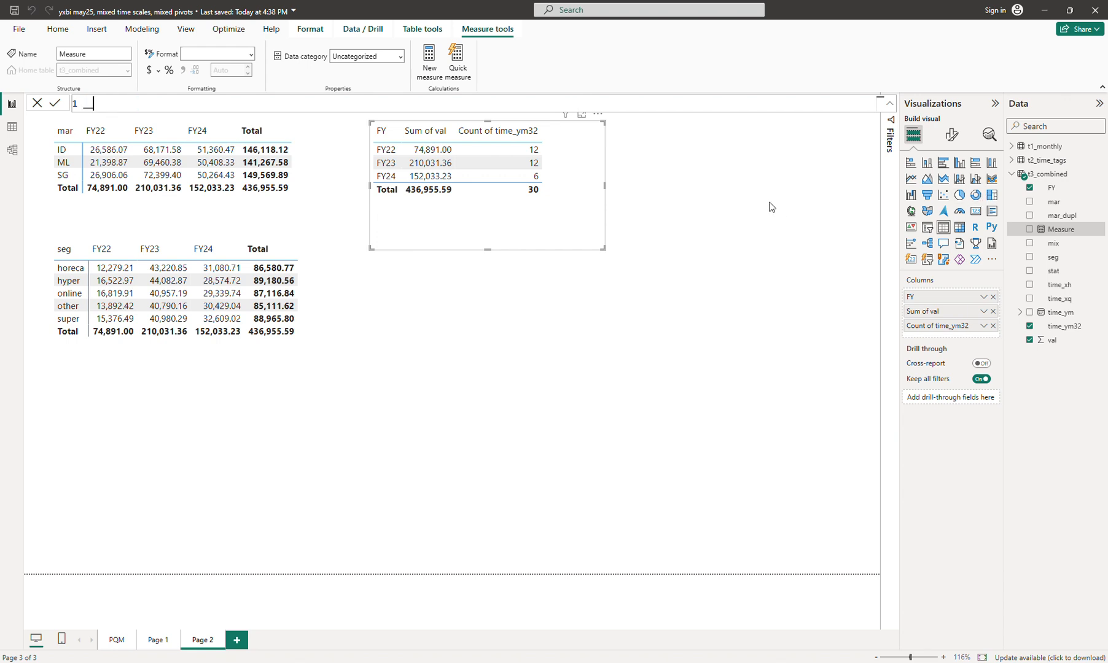
pyautogui.write('_dcm = cou')
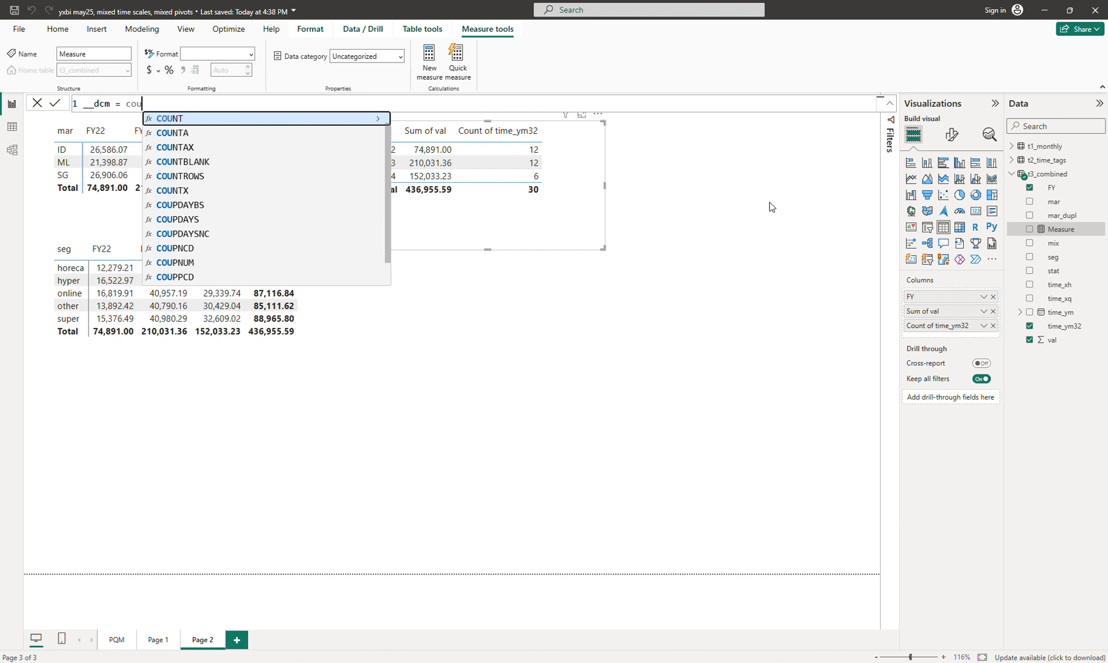
# Step: Begin the __dcm formula with COUNTAX over a GROUPBY of the t3_combined table
pyautogui.write('n')
pyautogui.press('Down')
pyautogui.press('Down')
pyautogui.press('Tab')
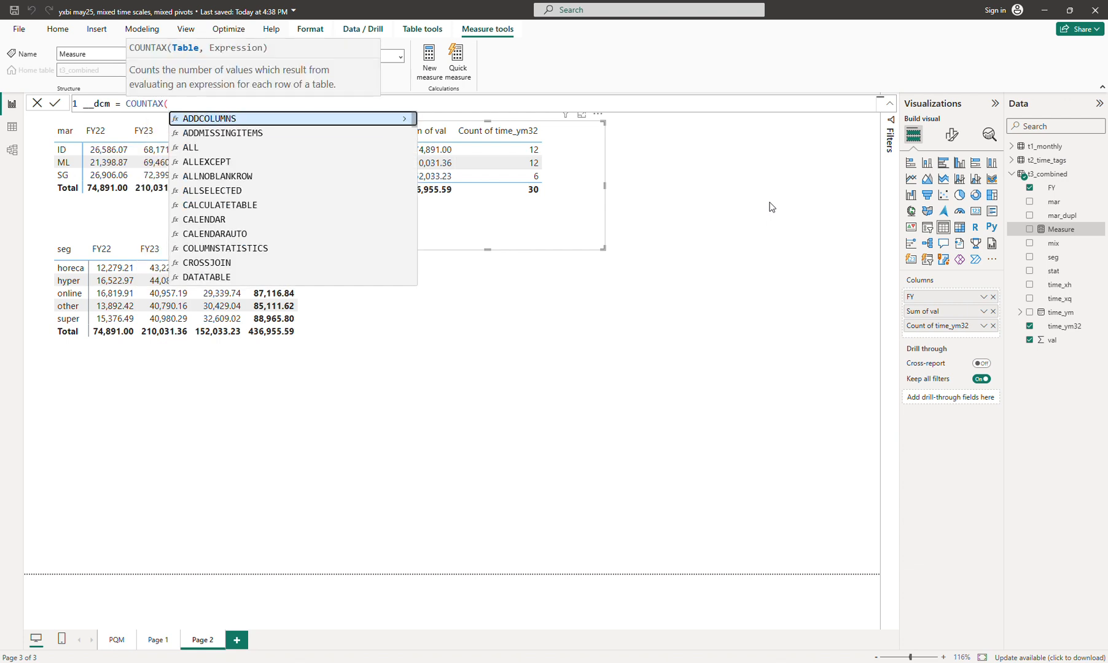
pyautogui.write('grou')
pyautogui.press('Tab')
pyautogui.write('t')
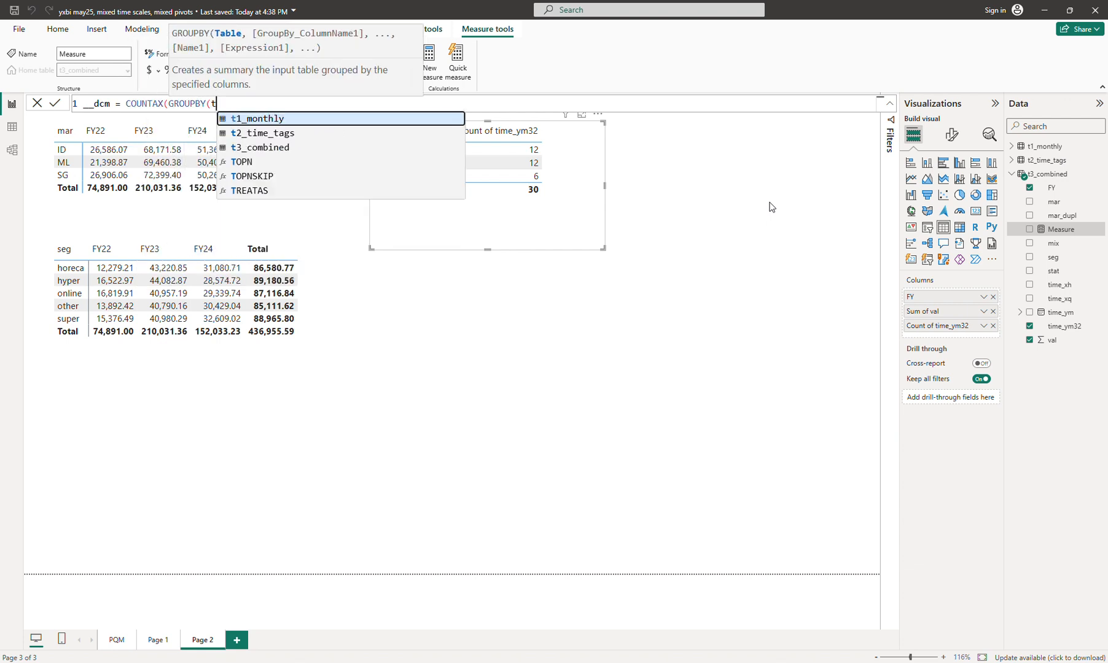
pyautogui.write('3')
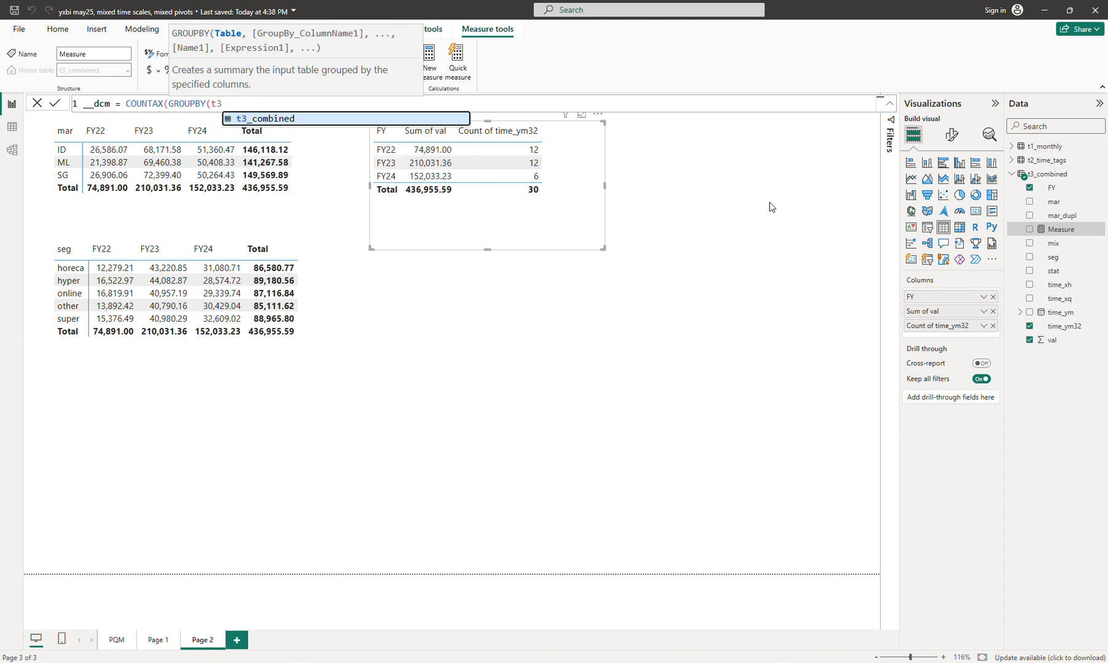
pyautogui.press('Tab')
# Step: Group by [time_ym32], use [time_ym32] as the counted expression, and commit the __dcm measure formula
pyautogui.write(', [ti')
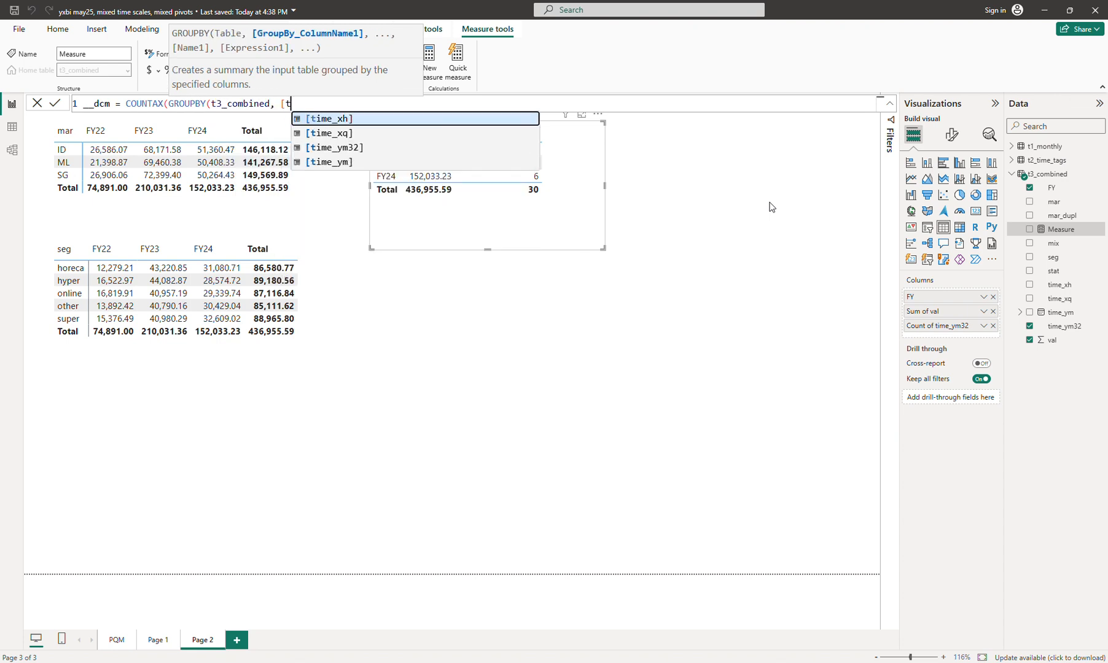
pyautogui.press('Down')
pyautogui.press('Down')
pyautogui.press('Tab')
pyautogui.write('),')
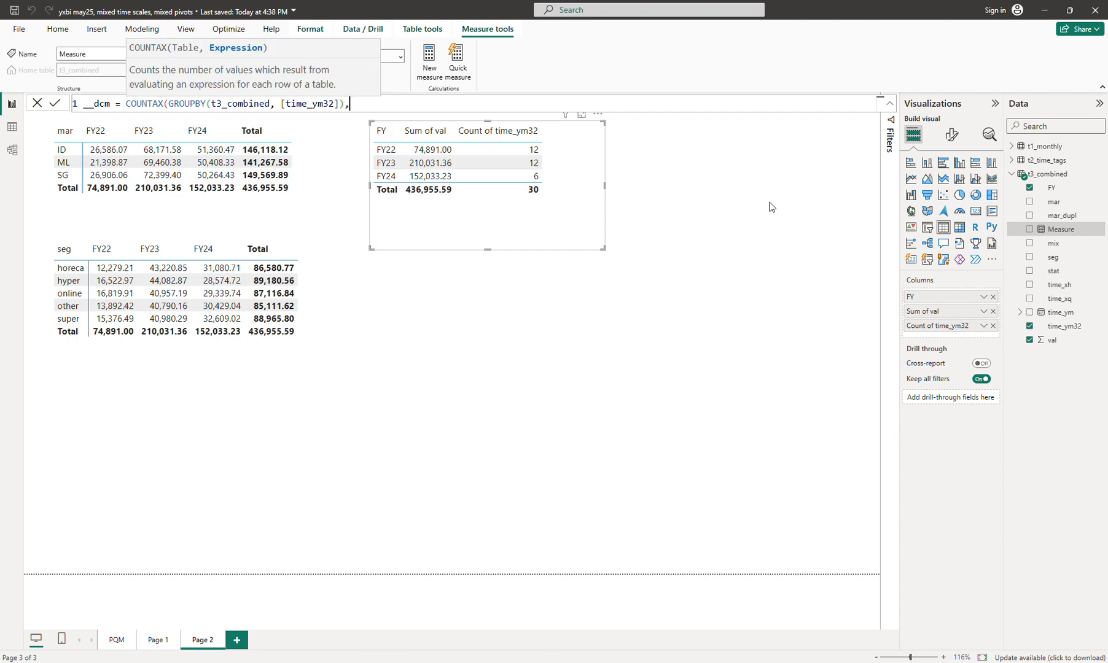
pyautogui.write(' [')
pyautogui.press('Tab')
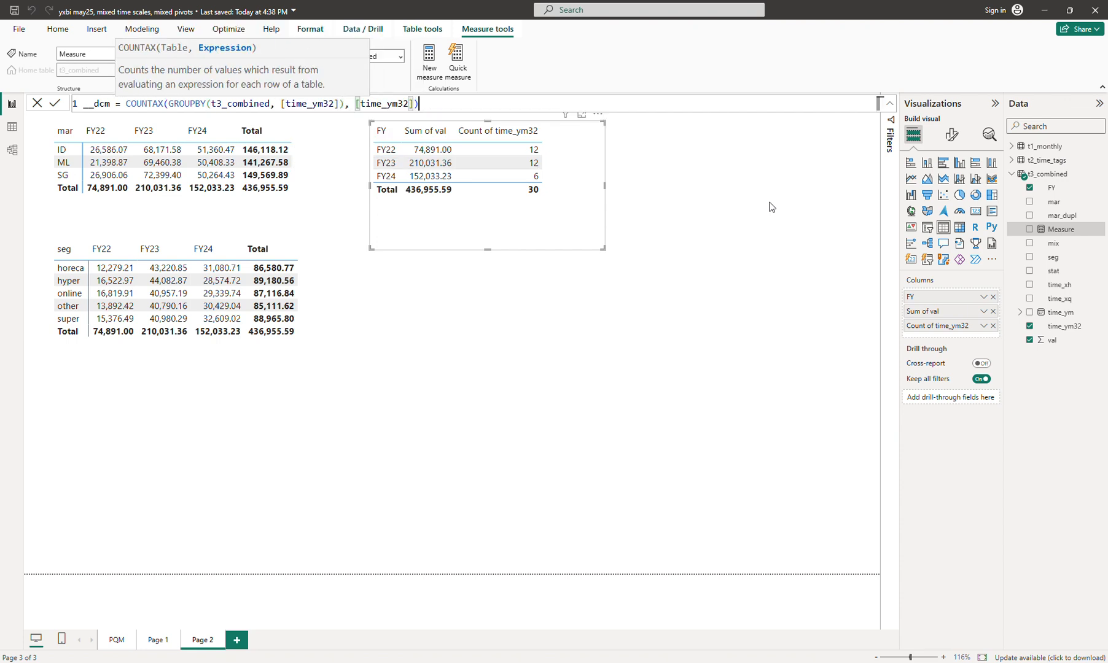
pyautogui.write(')')
pyautogui.press('Return')
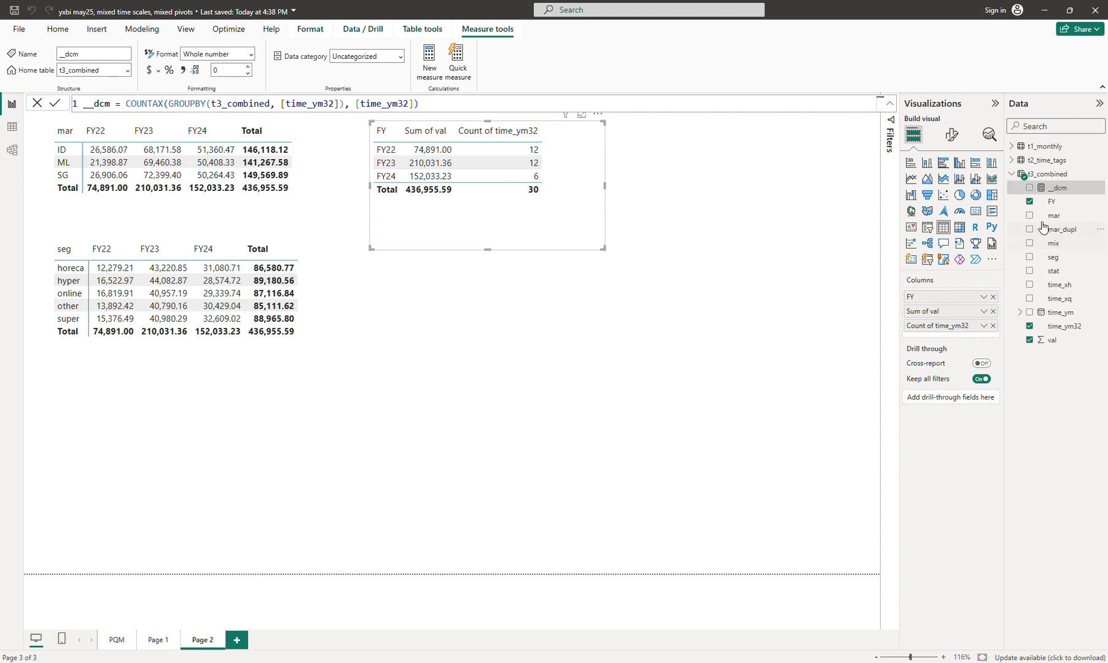
# Step: Add the __dcm measure to the FY table, move the table slightly lower, and reduce its height
pyautogui.click(1029, 187)
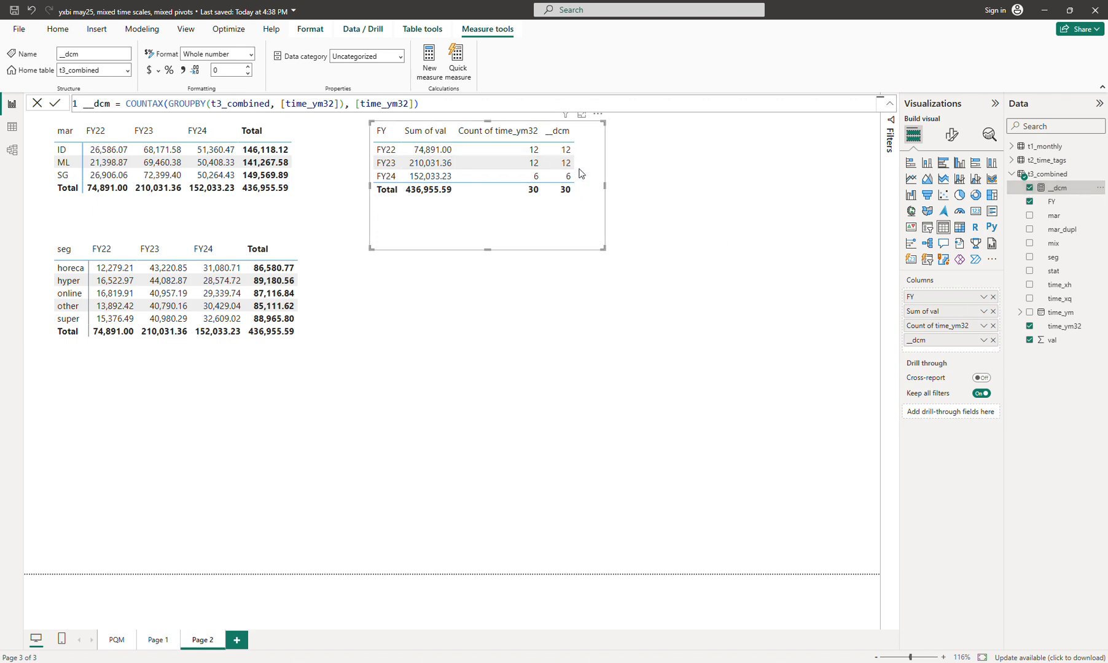
pyautogui.moveTo(587, 206); pyautogui.dragTo(590, 234)
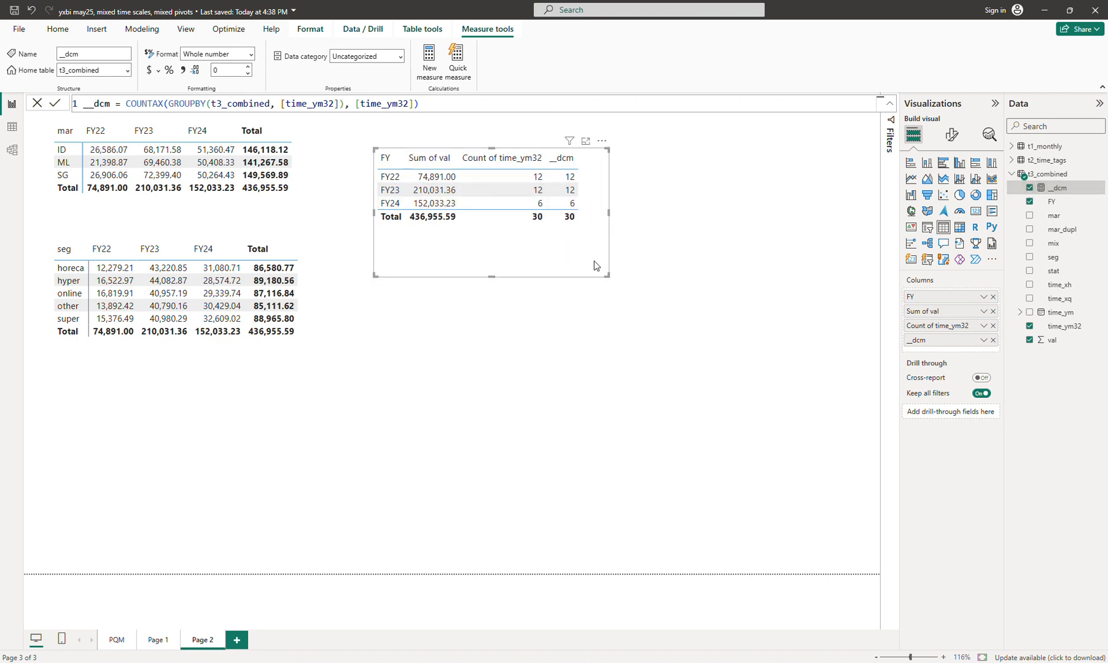
pyautogui.moveTo(607, 275); pyautogui.dragTo(615, 248)
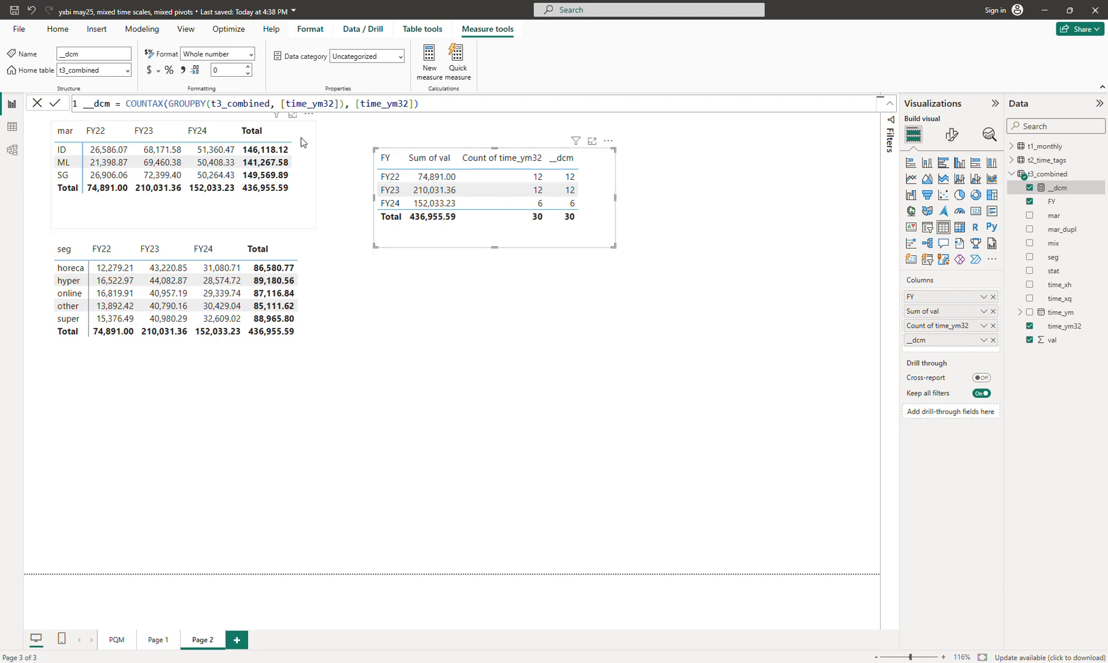
# Step: Enlarge the __dcm formula text, reposition the FY table slightly higher beside the mar matrix, and deselect it
pyautogui.click(842, 104)
pyautogui.scroll(3, 842, 105)
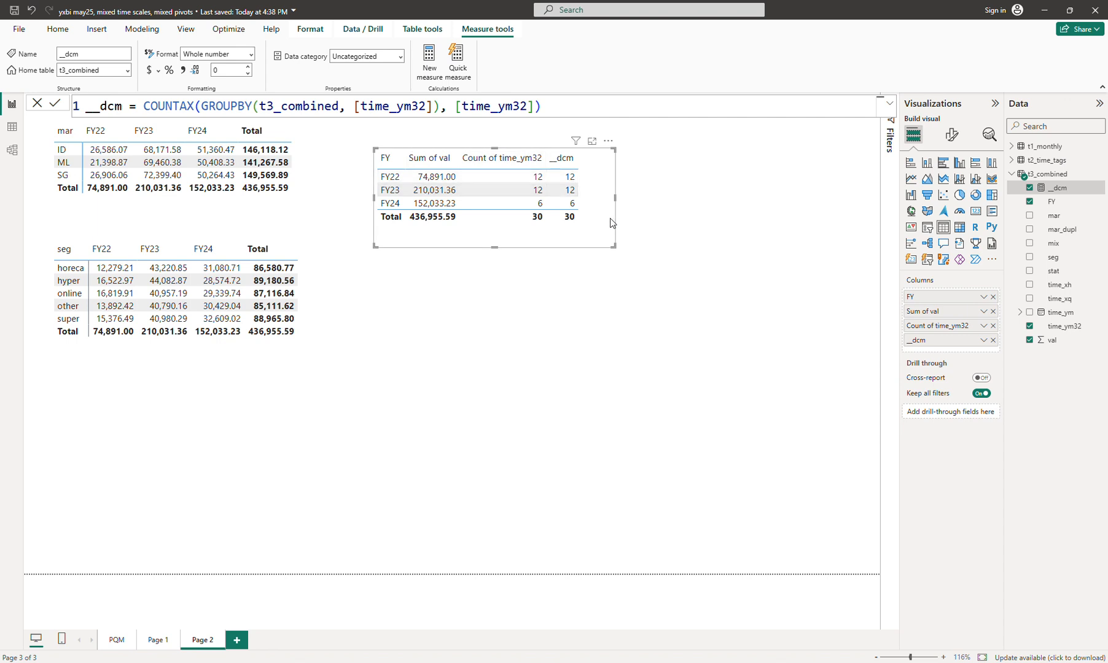
pyautogui.moveTo(608, 222); pyautogui.dragTo(603, 236)
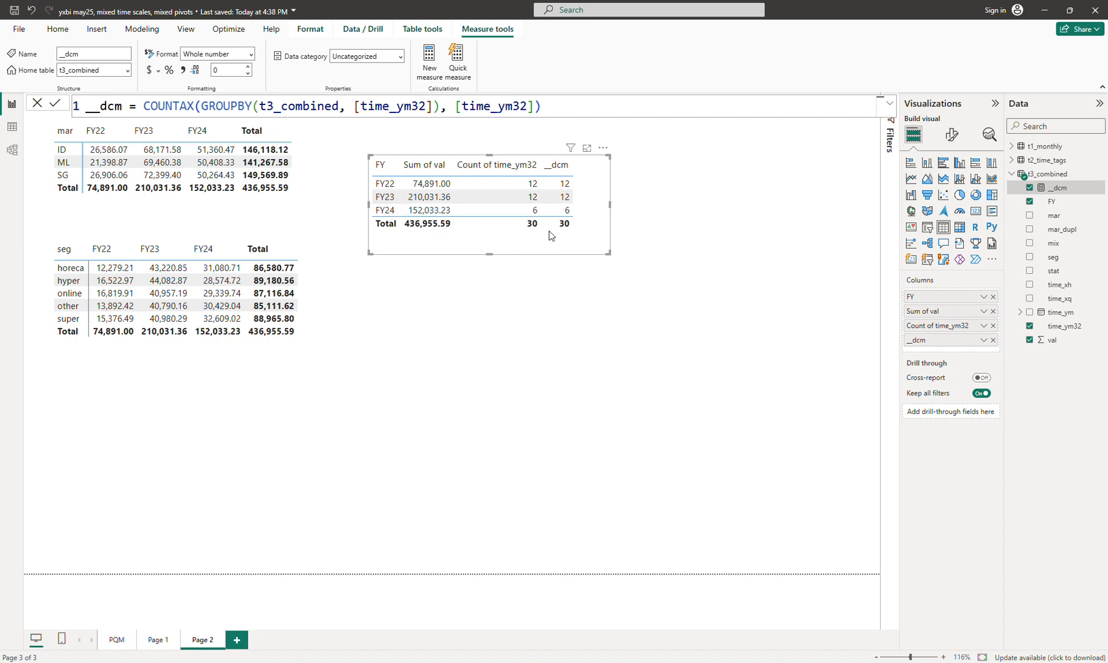
pyautogui.moveTo(606, 237); pyautogui.dragTo(603, 216)
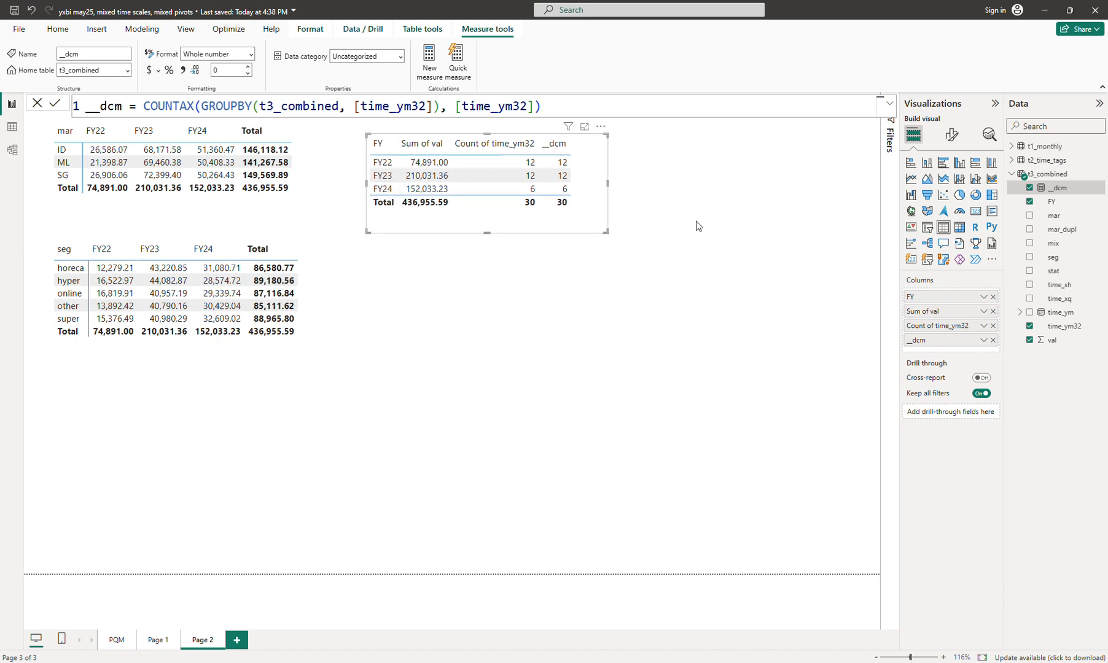
pyautogui.click(643, 239)
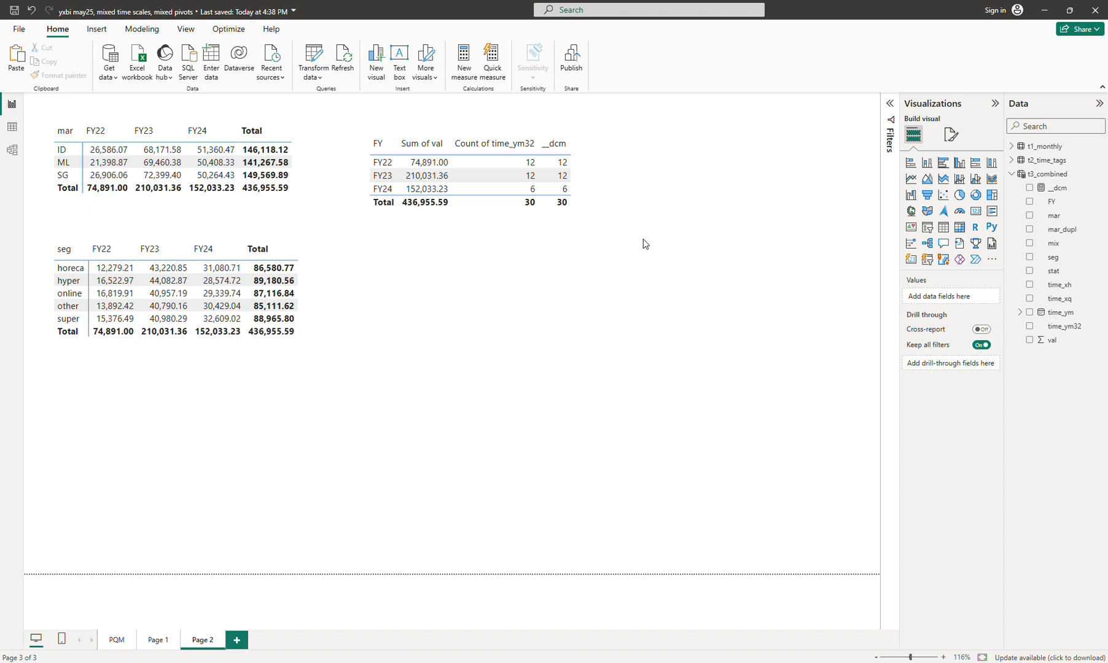